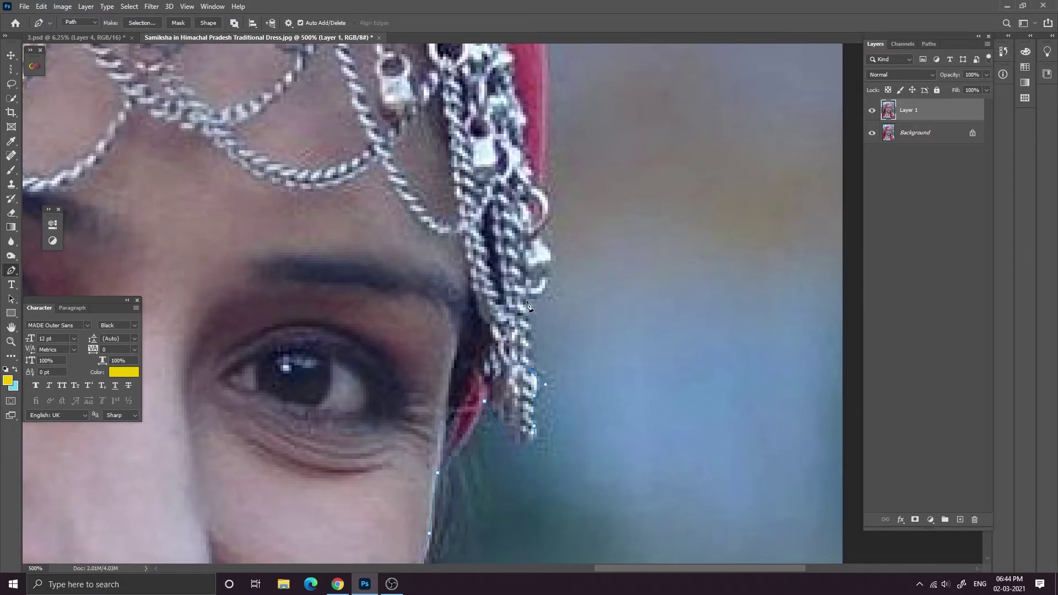
# Continue the pen path up the silver headpiece chains beside the woman's eye and onto the lower edge of the red headscarf.
pyautogui.scroll(3, 527, 336)
pyautogui.scroll(1, 530, 373)
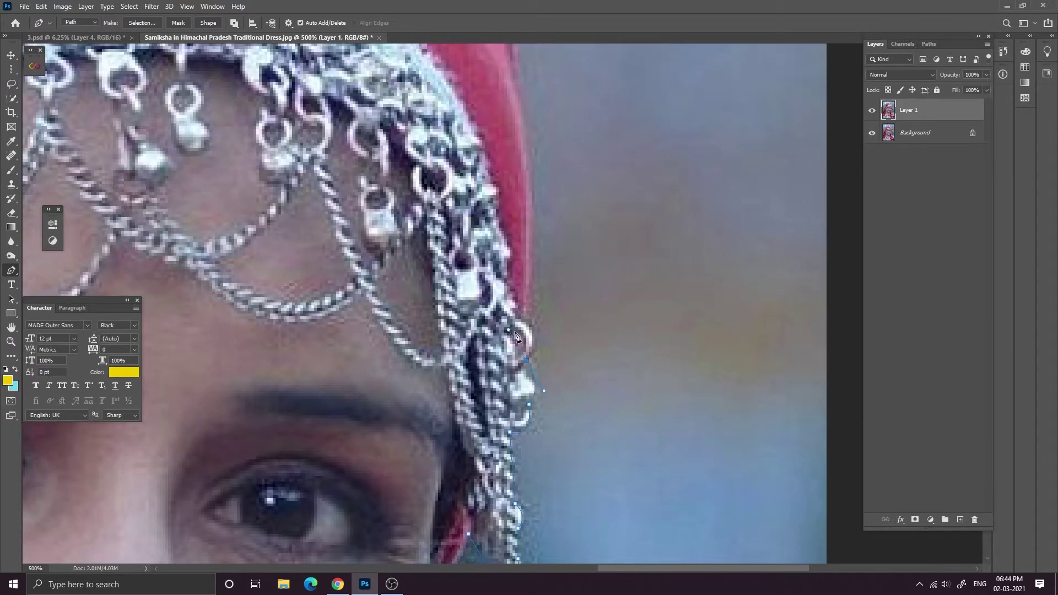
pyautogui.scroll(1, 537, 382)
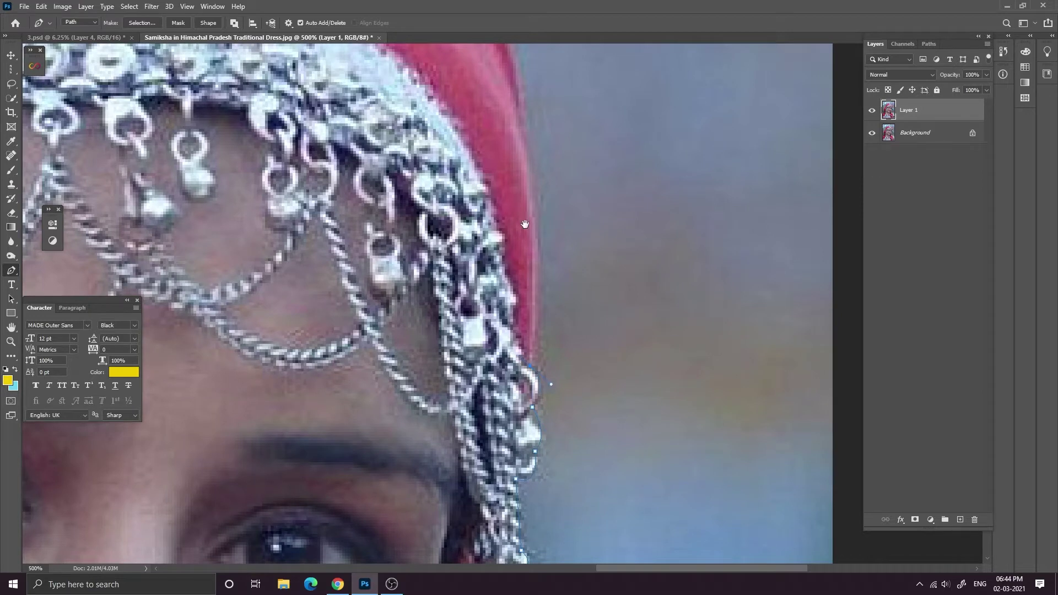
pyautogui.moveTo(525, 224); pyautogui.dragTo(554, 405)
pyautogui.scroll(-1, 536, 370)
pyautogui.moveTo(536, 370); pyautogui.dragTo(532, 329)
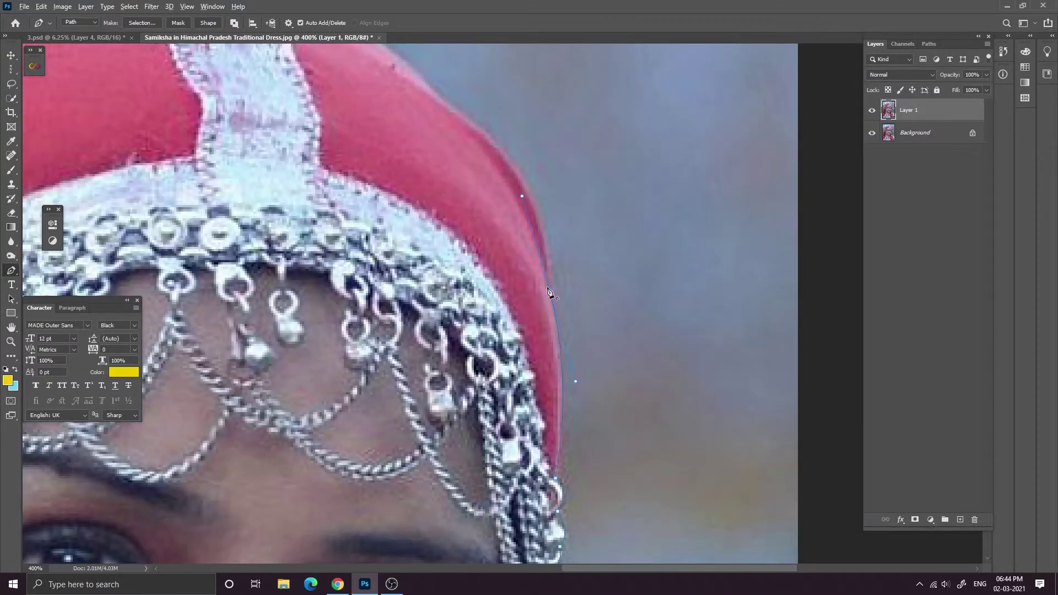
# Trace the headscarf's outer curve with the Pen tool up toward the white embroidered band.
pyautogui.keyDown('alt'); pyautogui.click(548, 288); pyautogui.keyUp('alt')
pyautogui.moveTo(488, 114); pyautogui.dragTo(509, 168)
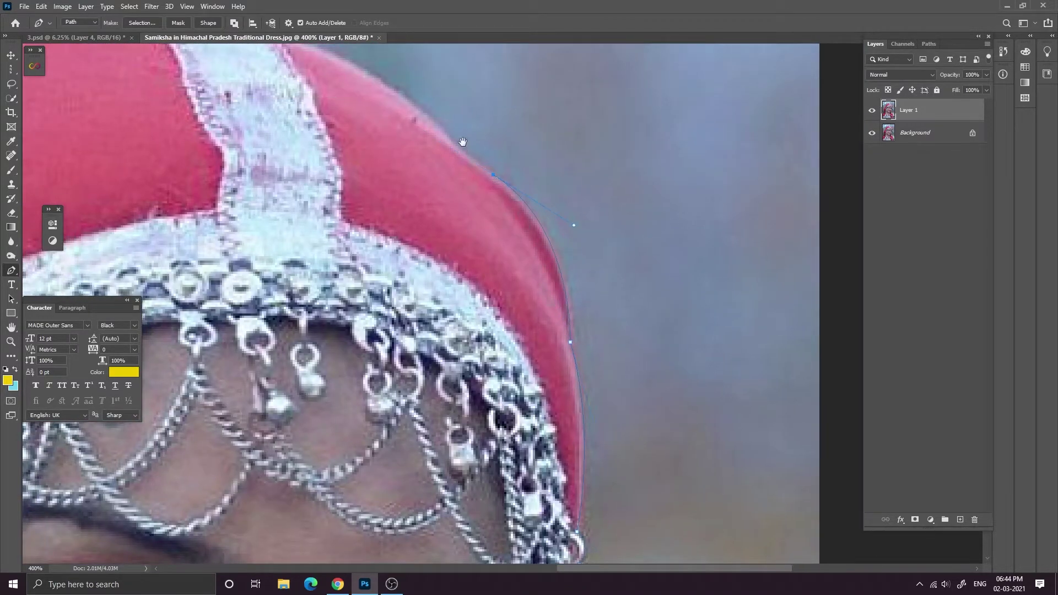
pyautogui.moveTo(462, 142); pyautogui.dragTo(464, 192)
pyautogui.moveTo(341, 122); pyautogui.dragTo(299, 142)
pyautogui.keyDown('alt'); pyautogui.click(390, 163); pyautogui.keyUp('alt')
# Carry the pen path across the white band at the crown of the headscarf.
pyautogui.hotkey('ctrl', '+')
pyautogui.moveTo(476, 127); pyautogui.dragTo(637, 222)
pyautogui.click(479, 193)
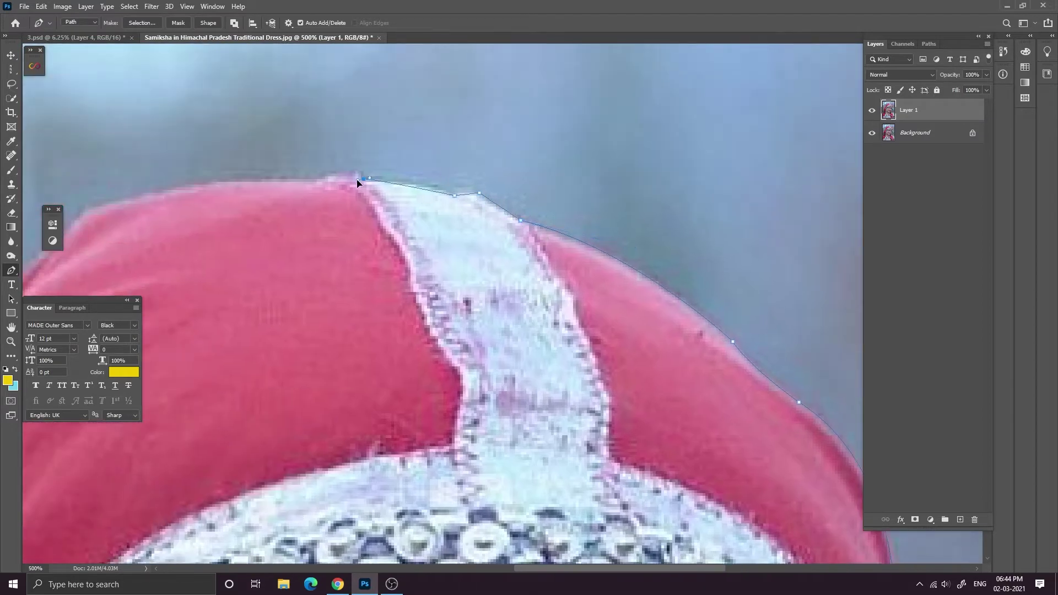
pyautogui.moveTo(363, 179); pyautogui.dragTo(604, 188)
# Trace the sloping folds of the headscarf from the crown down the far side of the head.
pyautogui.moveTo(336, 212); pyautogui.dragTo(455, 126)
pyautogui.click(322, 245)
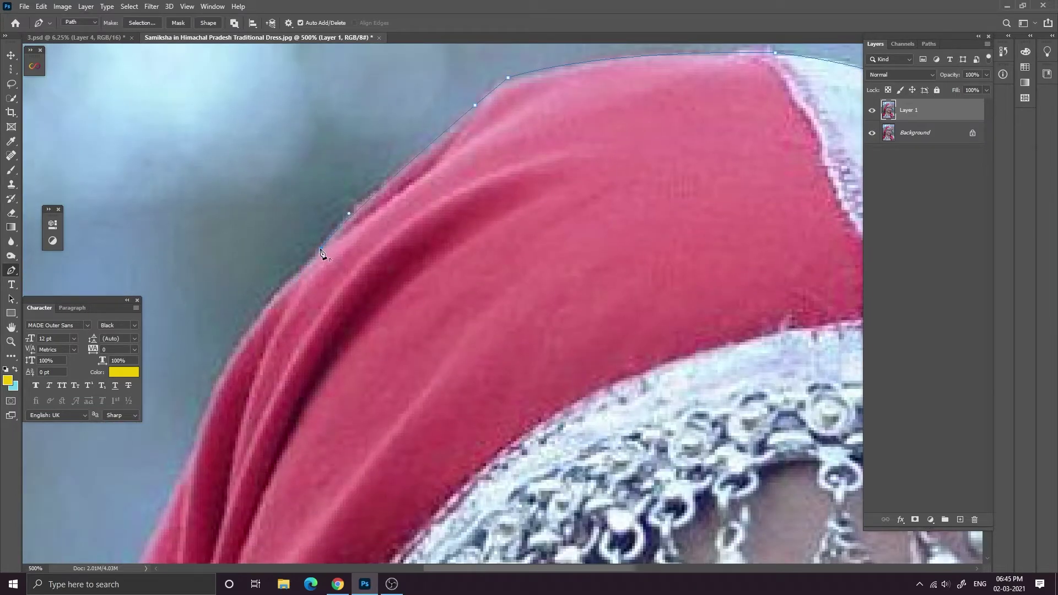
pyautogui.click(277, 291)
pyautogui.moveTo(277, 292); pyautogui.dragTo(424, 90)
pyautogui.moveTo(336, 259); pyautogui.dragTo(312, 332)
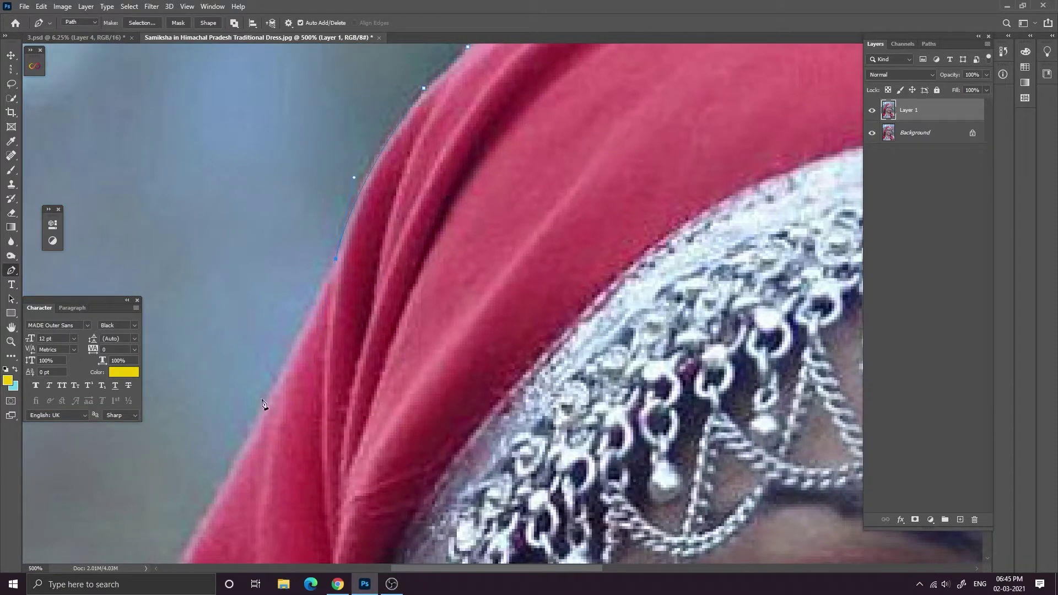
# Extend the pen path down the scarf's straight side edge and around its lowest outer corner to the inner fold.
pyautogui.click(254, 422)
pyautogui.moveTo(254, 422); pyautogui.dragTo(336, 226)
pyautogui.click(202, 475)
pyautogui.moveTo(203, 475); pyautogui.dragTo(455, 266)
pyautogui.click(371, 446)
pyautogui.moveTo(370, 447); pyautogui.dragTo(427, 309)
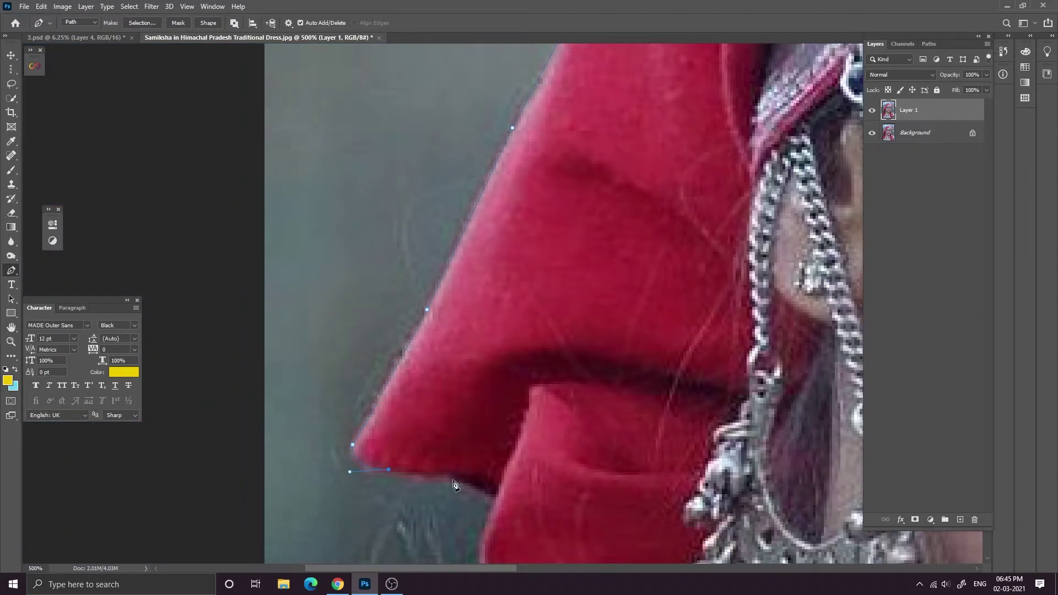
pyautogui.click(494, 499)
# Trace the smaller hanging scarf fold down to its tip and along its lower edge toward the large earring.
pyautogui.scroll(-3, 494, 426)
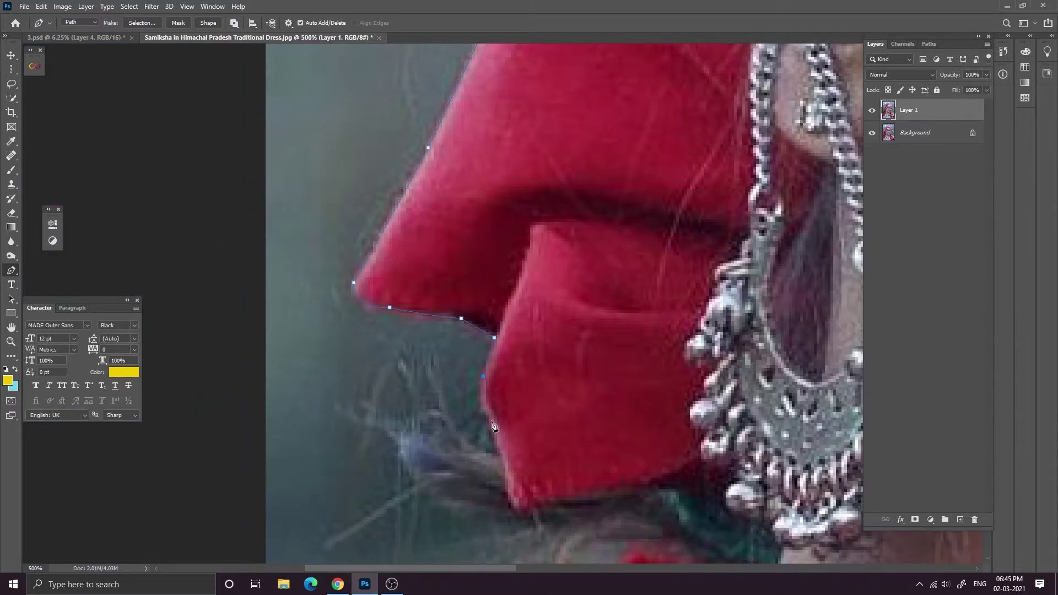
pyautogui.keyDown('alt'); pyautogui.click(492, 421); pyautogui.keyUp('alt')
pyautogui.moveTo(517, 509); pyautogui.dragTo(532, 353)
pyautogui.moveTo(615, 396); pyautogui.dragTo(591, 365)
pyautogui.moveTo(565, 331); pyautogui.dragTo(615, 308)
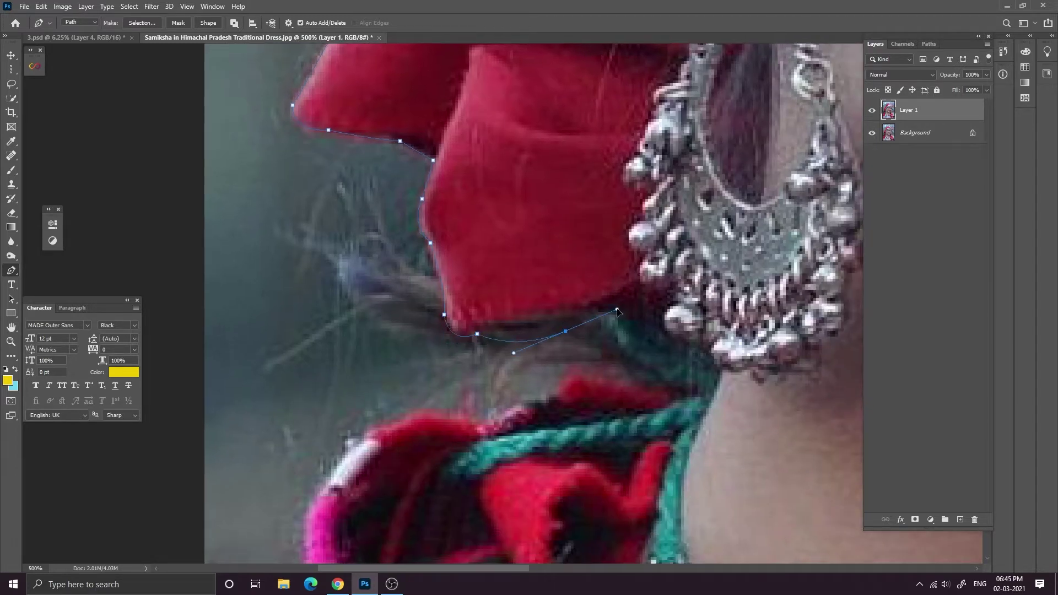
# Outline the gap beneath the scarf and follow the colourful collar around to the shoulder garment.
pyautogui.keyDown('alt'); pyautogui.click(565, 331); pyautogui.keyUp('alt')
pyautogui.moveTo(642, 381); pyautogui.dragTo(670, 420)
pyautogui.keyDown('alt'); pyautogui.click(643, 381); pyautogui.keyUp('alt')
pyautogui.moveTo(375, 443); pyautogui.dragTo(541, 343)
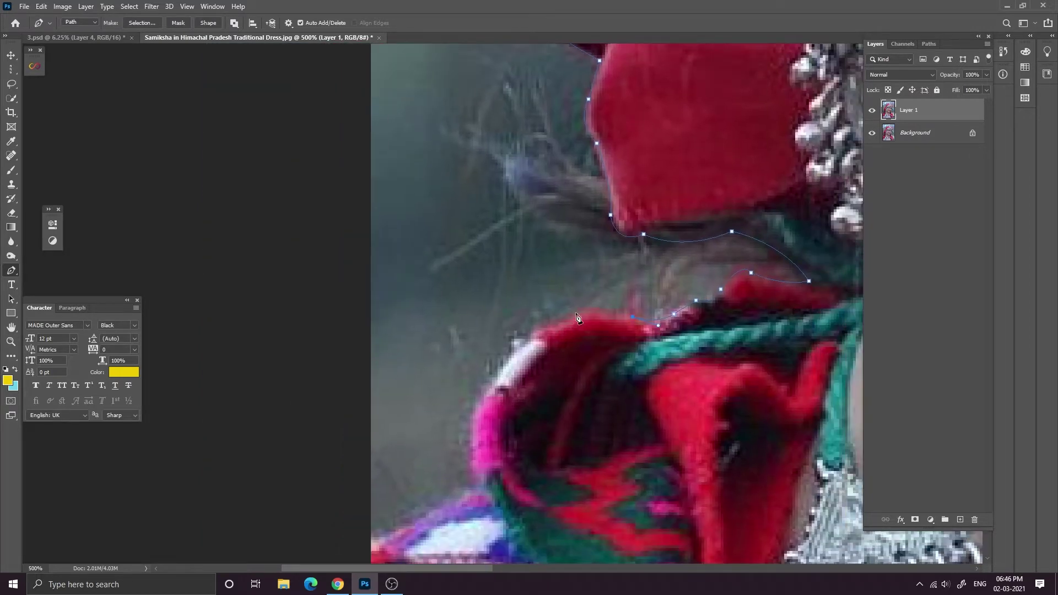
pyautogui.keyDown('alt'); pyautogui.click(536, 329); pyautogui.keyUp('alt')
pyautogui.moveTo(495, 475); pyautogui.dragTo(483, 369)
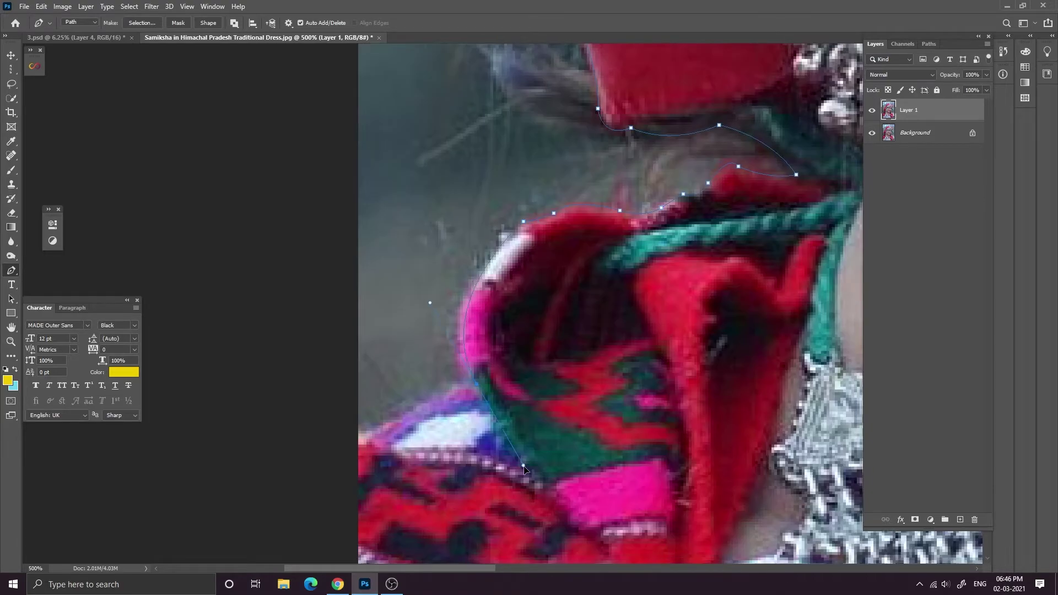
pyautogui.moveTo(524, 469); pyautogui.dragTo(527, 468)
# Run the path around the photo's lower borders and close it along the grey shawl on the shoulder.
pyautogui.moveTo(357, 434); pyautogui.dragTo(358, 138)
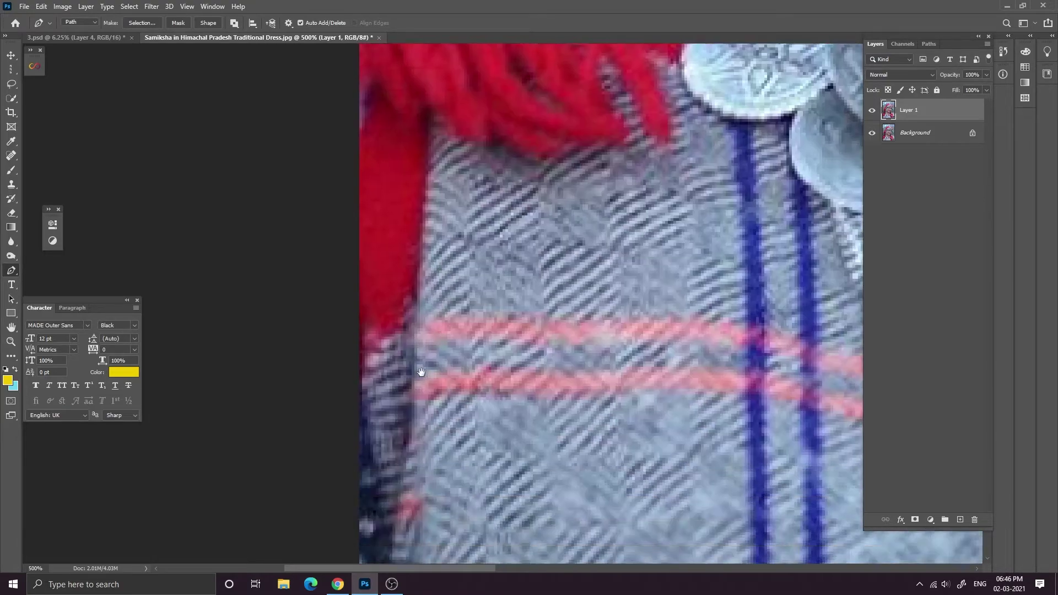
pyautogui.hotkey('ctrl', '-')
pyautogui.hotkey('ctrl', '-')
pyautogui.hotkey('ctrl', '-')
pyautogui.hotkey('ctrl', '+')
pyautogui.moveTo(837, 473); pyautogui.dragTo(607, 502)
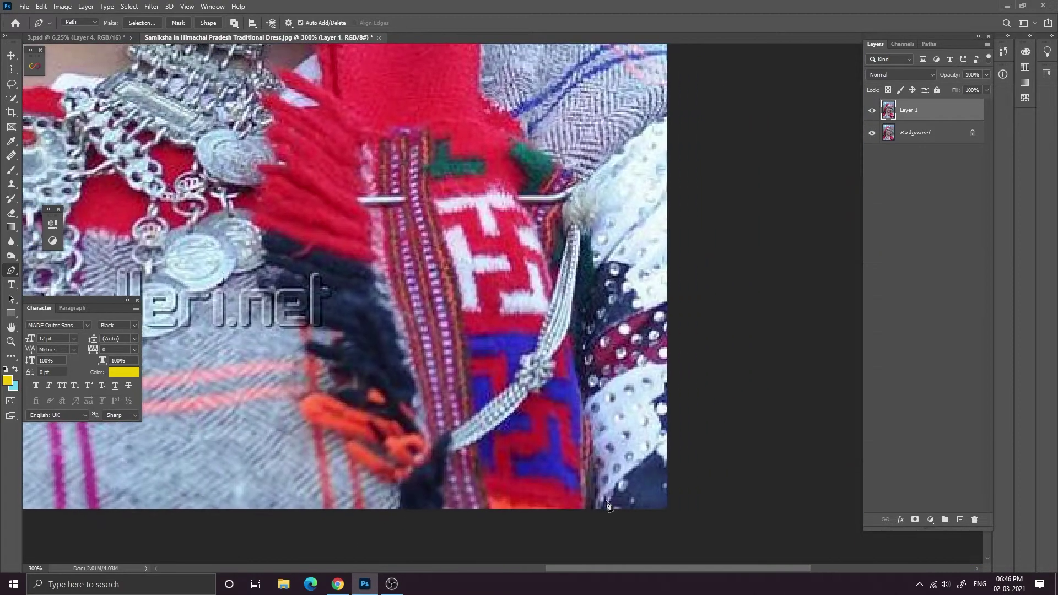
pyautogui.click(668, 511)
pyautogui.moveTo(700, 162); pyautogui.dragTo(656, 451)
pyautogui.hotkey('ctrl', '+')
pyautogui.click(664, 340)
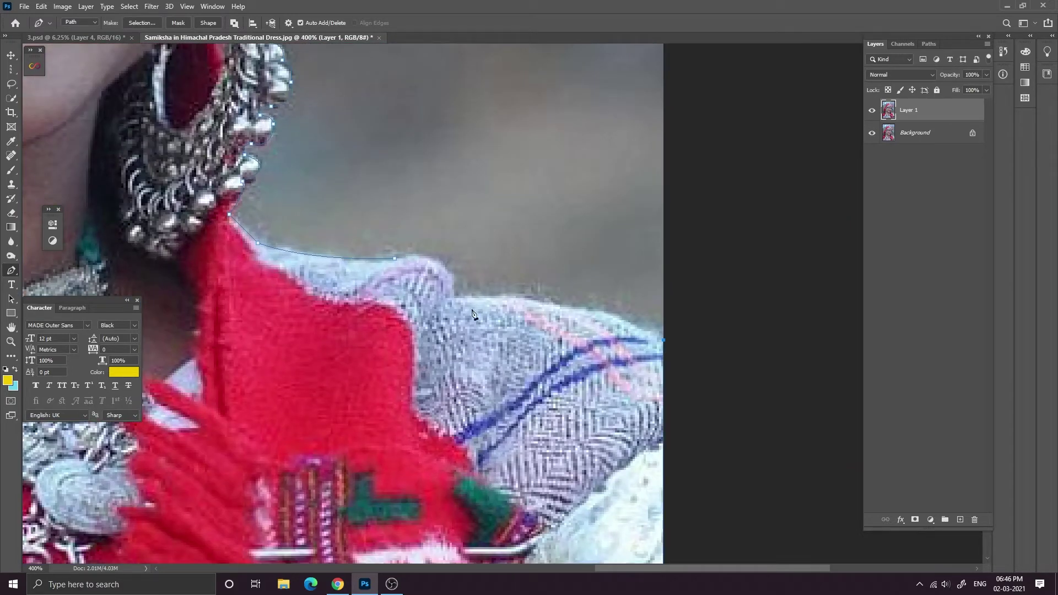
pyautogui.moveTo(454, 298); pyautogui.dragTo(308, 303)
# Turn the closed path into a selection, copy the woman onto a new layer and convert it to a smart object.
pyautogui.hotkey('ctrl', '-')
pyautogui.hotkey('ctrl', '-')
pyautogui.hotkey('ctrl', '-')
pyautogui.hotkey('ctrl', '-')
pyautogui.hotkey('ctrl', '-')
pyautogui.hotkey('ctrl', 'Return')
pyautogui.hotkey('ctrl', 'j')
pyautogui.press('v')
pyautogui.rightClick(904, 114)
pyautogui.click(943, 258)
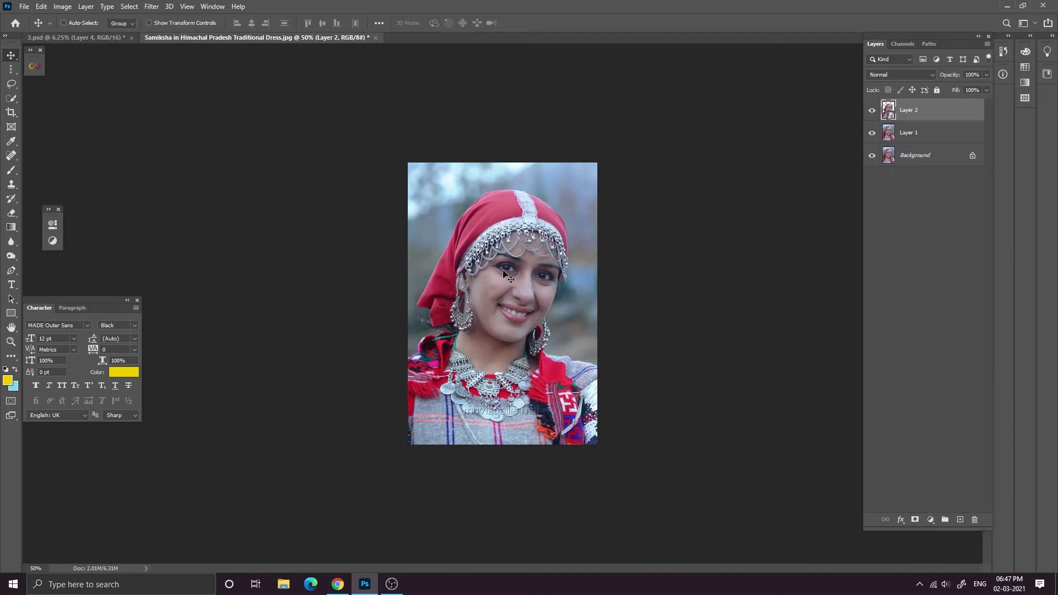
# Place the woman's cutout in 3.psd, scale it to about 863% and fit it into the canvas's lower-left corner before the men.
pyautogui.moveTo(502, 271); pyautogui.dragTo(623, 205)
pyautogui.press('Return')
pyautogui.rightClick(957, 107)
pyautogui.click(959, 110)
pyautogui.hotkey('ctrl', 't')
pyautogui.moveTo(546, 229); pyautogui.dragTo(493, 342)
pyautogui.moveTo(506, 257); pyautogui.dragTo(552, 237)
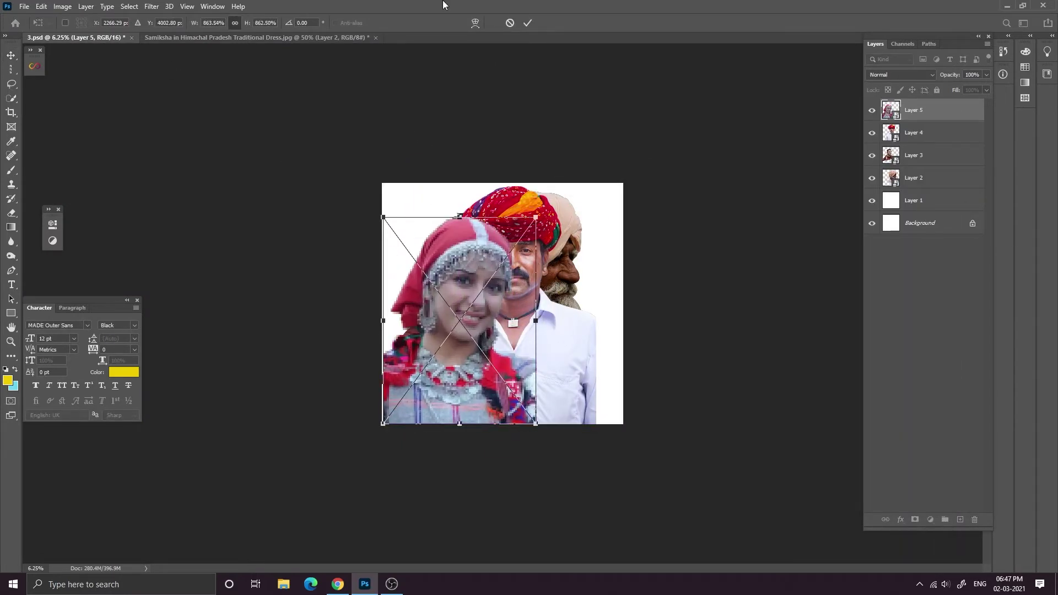
pyautogui.press('Return')
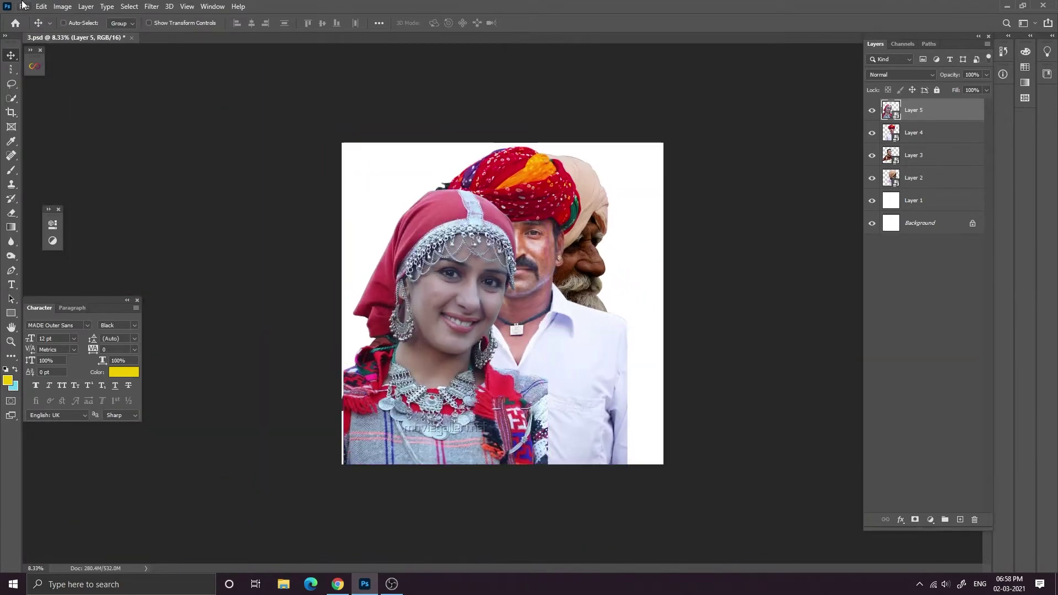
# Open the photo of three people in pink outfits as its own document and duplicate its background layer.
pyautogui.click(22, 5)
pyautogui.click(39, 31)
pyautogui.click(373, 88)
pyautogui.click(327, 330)
pyautogui.moveTo(359, 50); pyautogui.dragTo(388, 37)
pyautogui.hotkey('ctrl', 'j')
# Start a pen path where the collar meets the neck of the person with glasses and trace up to the chin.
pyautogui.press('p')
pyautogui.hotkey('ctrl', '+')
pyautogui.hotkey('ctrl', '+')
pyautogui.hotkey('ctrl', '+')
pyautogui.hotkey('ctrl', '+')
pyautogui.hotkey('ctrl', '+')
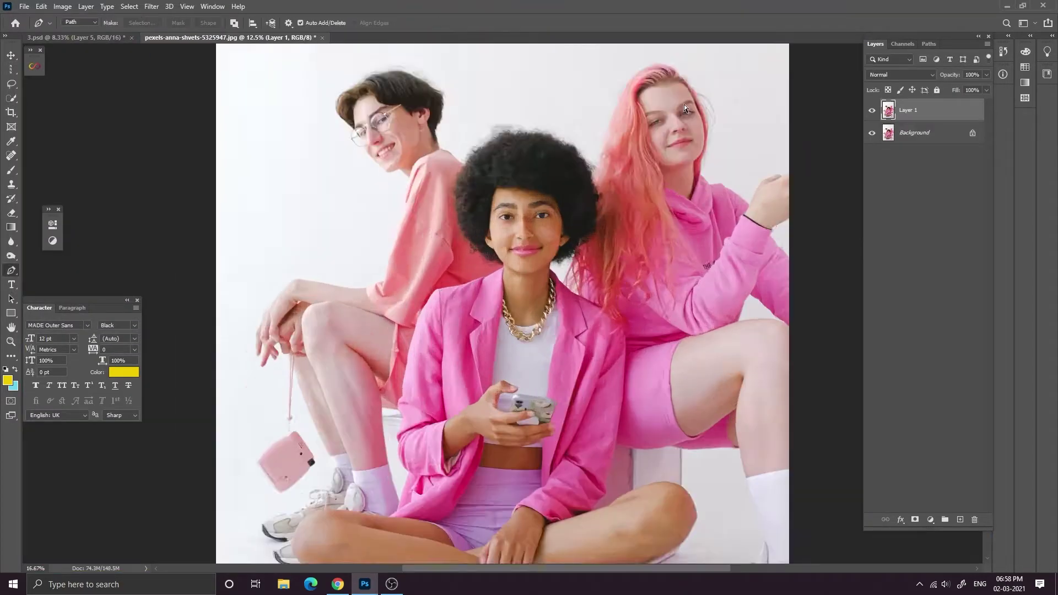
pyautogui.moveTo(448, 139); pyautogui.dragTo(526, 232)
pyautogui.hotkey('ctrl', '+')
pyautogui.hotkey('ctrl', '+')
pyautogui.hotkey('ctrl', '+')
pyautogui.scroll(-10, 551, 265)
pyautogui.hscroll(8, 551, 265)
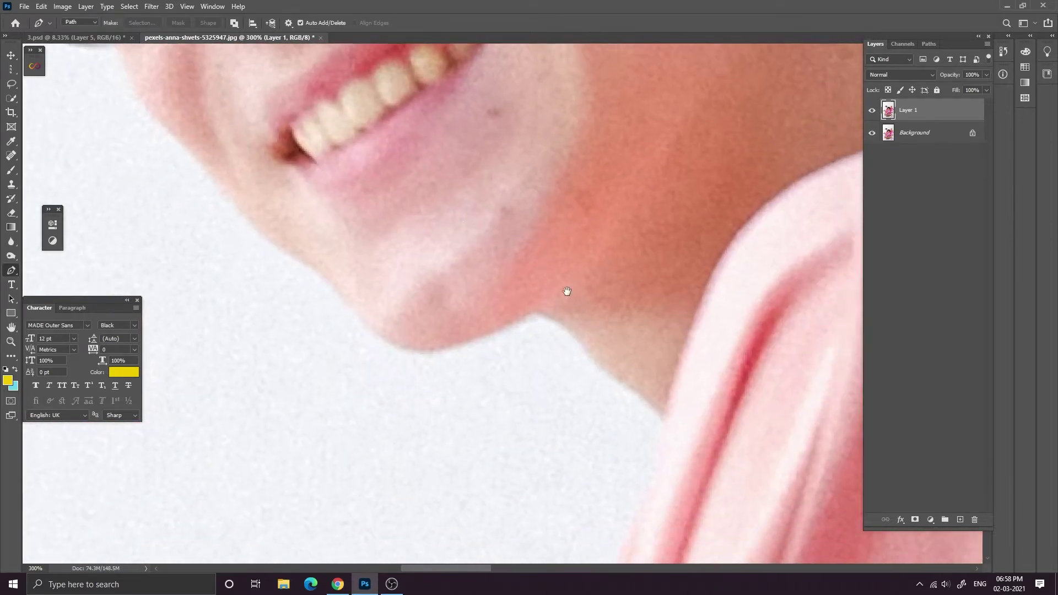
pyautogui.click(594, 338)
pyautogui.moveTo(548, 294); pyautogui.dragTo(508, 277)
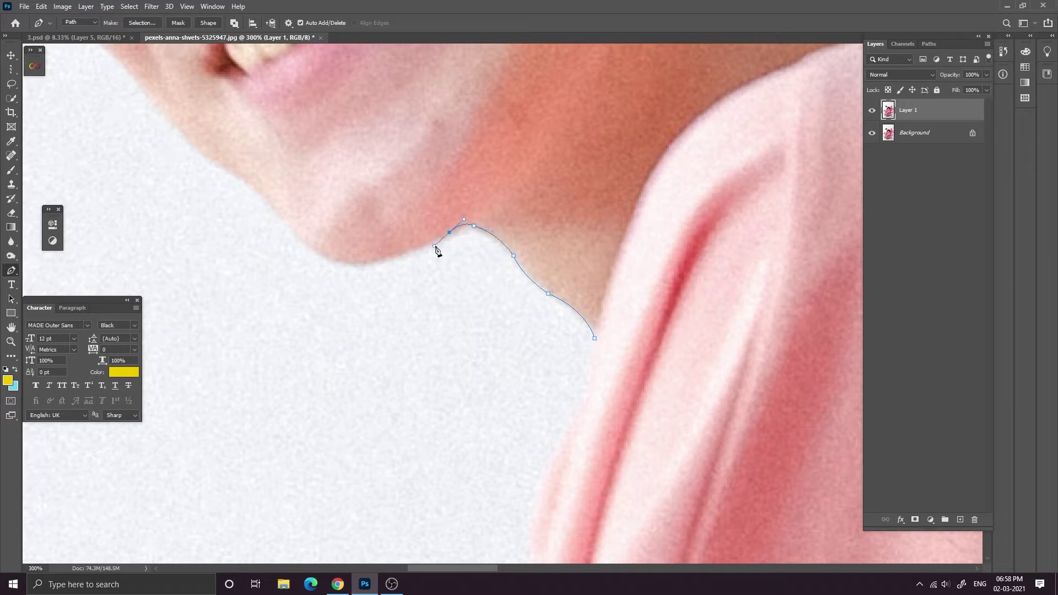
# Trace the chin and jaw of the person with glasses with curved anchors up toward the mouth.
pyautogui.moveTo(317, 252); pyautogui.dragTo(272, 220)
pyautogui.keyDown('alt'); pyautogui.click(317, 252); pyautogui.keyUp('alt')
pyautogui.moveTo(265, 180); pyautogui.dragTo(290, 254)
pyautogui.keyDown('alt'); pyautogui.click(318, 258); pyautogui.keyUp('alt')
pyautogui.moveTo(300, 197); pyautogui.dragTo(343, 276)
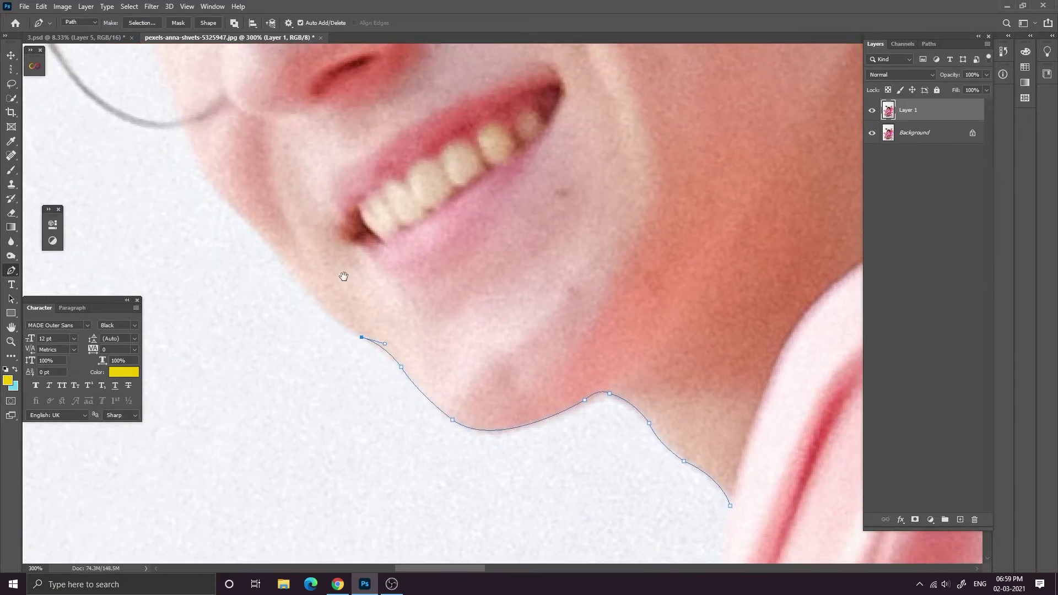
# Continue the pen path up the cheek to the lower rim of the glasses.
pyautogui.moveTo(276, 255)
pyautogui.mouseDown()
pyautogui.moveTo(255, 214)
pyautogui.moveTo(323, 271)
pyautogui.moveTo(271, 239)
pyautogui.mouseUp()
pyautogui.keyDown('alt'); pyautogui.click(276, 255); pyautogui.keyUp('alt')
pyautogui.keyDown('alt'); pyautogui.click(311, 264); pyautogui.keyUp('alt')
pyautogui.moveTo(275, 191); pyautogui.dragTo(277, 259)
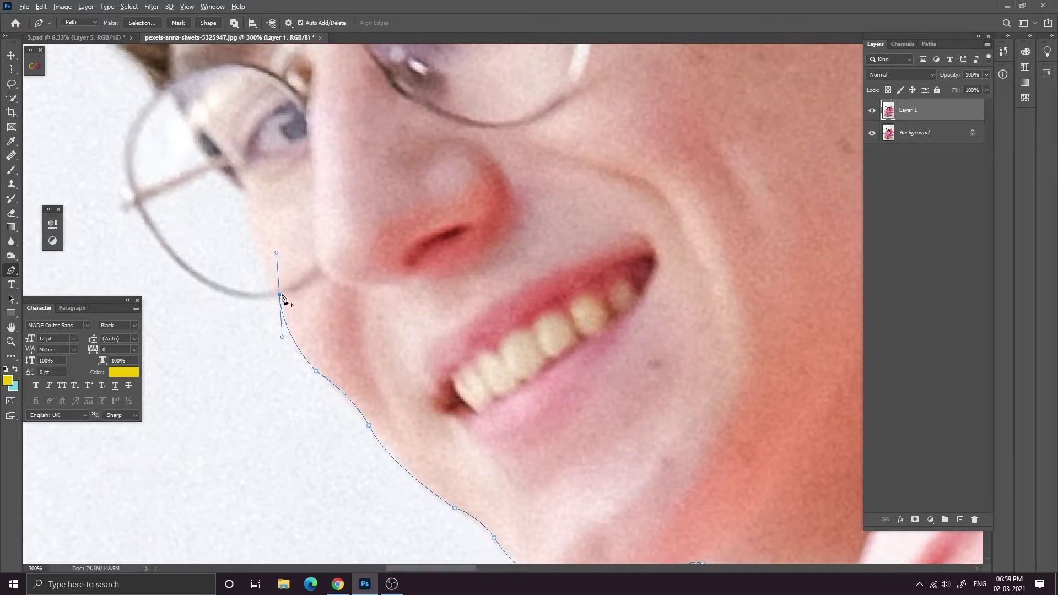
pyautogui.keyDown('alt'); pyautogui.click(280, 294); pyautogui.keyUp('alt')
# Outline the outer rim and hinge of the glasses lens with the pen path, up to the hairline.
pyautogui.moveTo(165, 240); pyautogui.dragTo(300, 295)
pyautogui.moveTo(272, 260); pyautogui.dragTo(224, 146)
pyautogui.keyDown('alt'); pyautogui.click(272, 260); pyautogui.keyUp('alt')
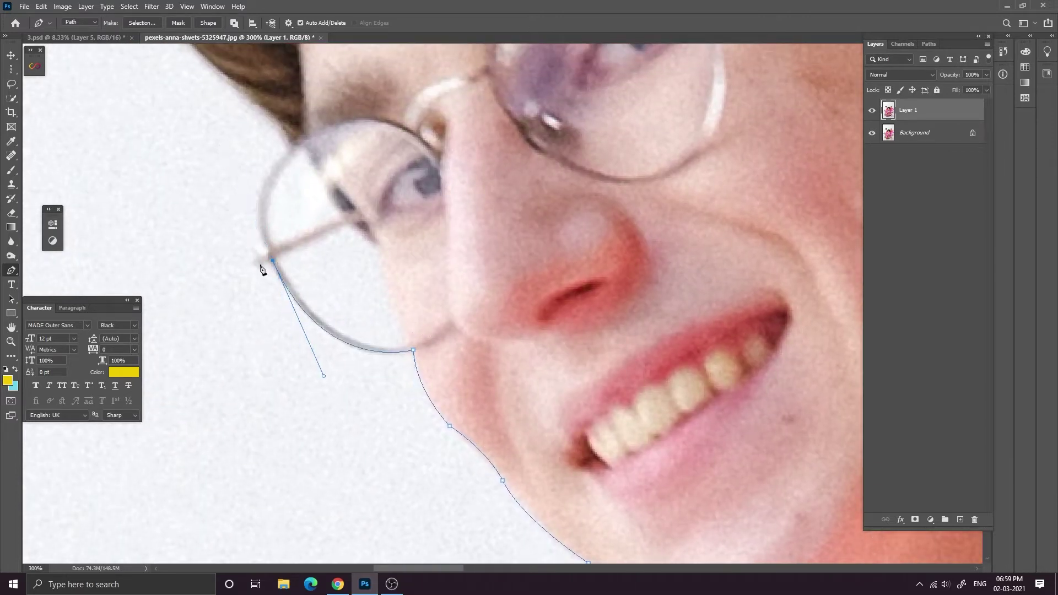
pyautogui.moveTo(291, 148); pyautogui.dragTo(344, 173)
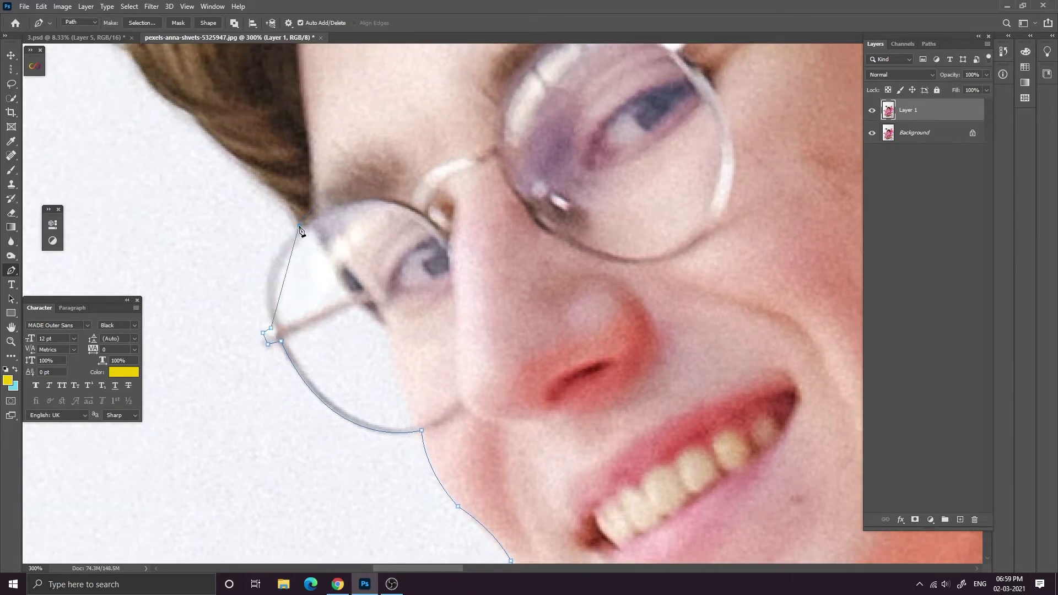
pyautogui.moveTo(299, 225); pyautogui.dragTo(346, 176)
pyautogui.keyDown('alt'); pyautogui.click(300, 225); pyautogui.keyUp('alt')
# Trace the front edge of the hair from the glasses up around the fringe's outer curve.
pyautogui.moveTo(260, 198); pyautogui.dragTo(350, 332)
pyautogui.keyDown('alt'); pyautogui.click(349, 304); pyautogui.keyUp('alt')
pyautogui.moveTo(318, 298); pyautogui.dragTo(293, 261)
pyautogui.keyDown('alt'); pyautogui.click(318, 297); pyautogui.keyUp('alt')
pyautogui.moveTo(247, 198); pyautogui.dragTo(318, 332)
pyautogui.moveTo(326, 370); pyautogui.dragTo(309, 323)
pyautogui.keyDown('alt'); pyautogui.click(330, 374); pyautogui.keyUp('alt')
pyautogui.moveTo(315, 193); pyautogui.dragTo(397, 161)
pyautogui.keyDown('alt'); pyautogui.click(317, 293); pyautogui.keyUp('alt')
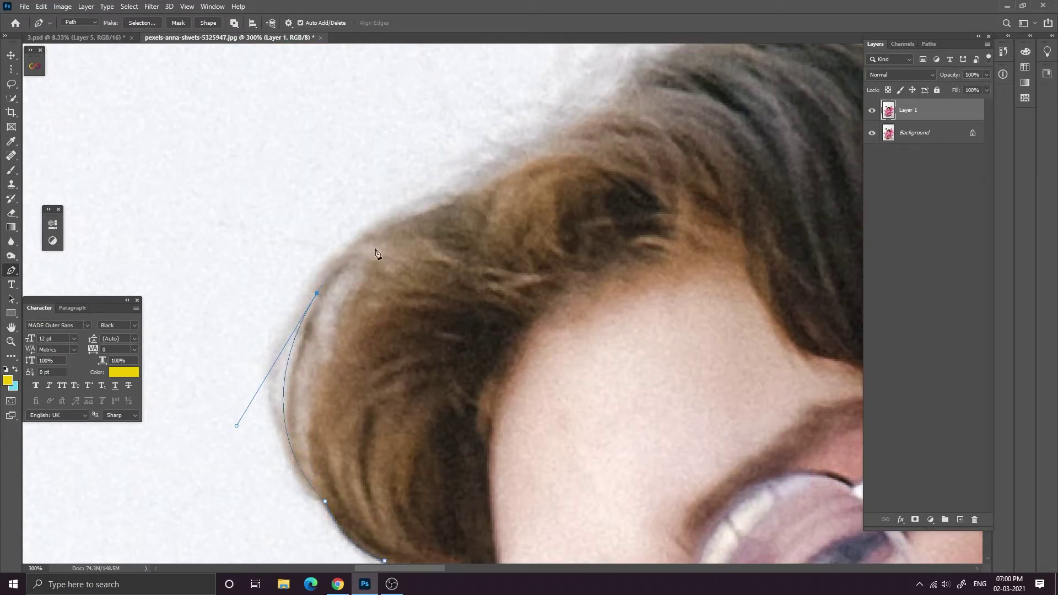
# Extend the pen path over the top of the hair with smooth curves that leave out the loose strands.
pyautogui.moveTo(435, 209); pyautogui.dragTo(527, 194)
pyautogui.moveTo(551, 124); pyautogui.dragTo(541, 180)
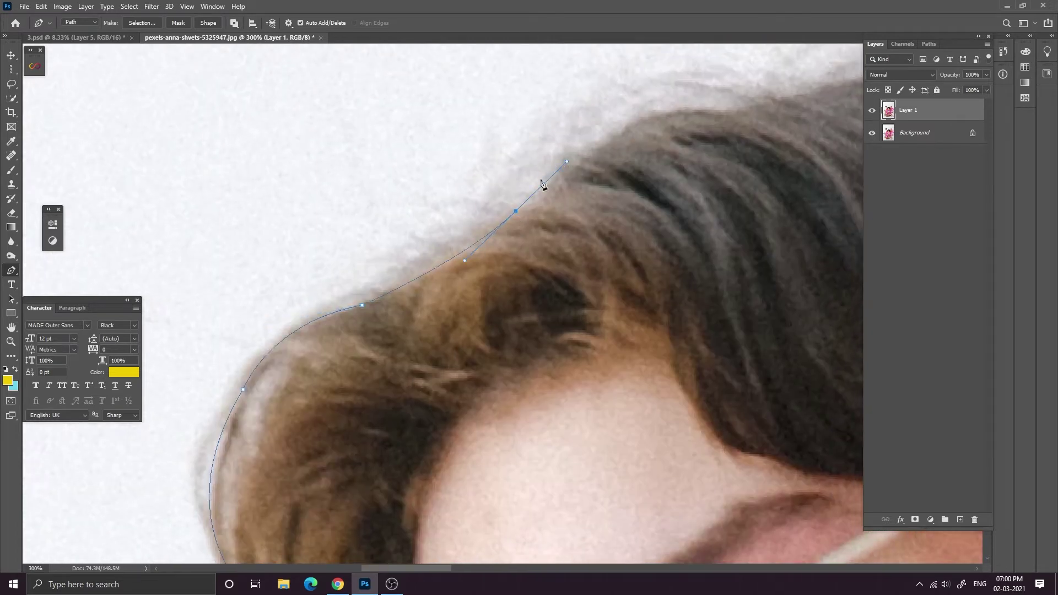
pyautogui.click(605, 142)
pyautogui.moveTo(711, 118); pyautogui.dragTo(605, 214)
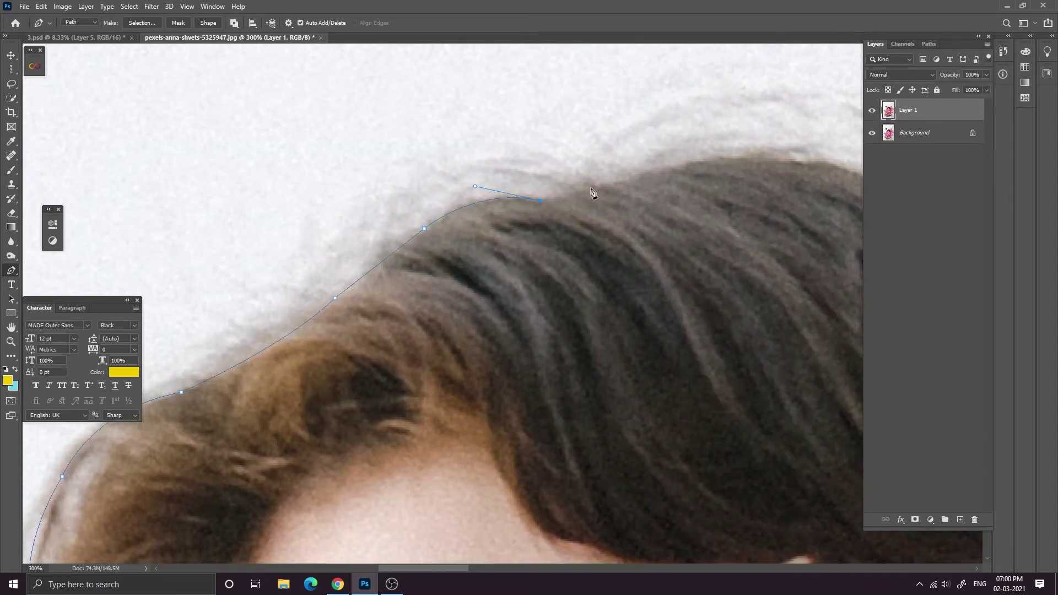
pyautogui.moveTo(850, 184); pyautogui.dragTo(564, 195)
pyautogui.moveTo(594, 194); pyautogui.dragTo(499, 194)
pyautogui.keyDown('alt'); pyautogui.click(595, 194); pyautogui.keyUp('alt')
# Trace the hair's rear slope to the back of the head and undo the last misplaced anchor.
pyautogui.click(567, 227)
pyautogui.moveTo(647, 260); pyautogui.dragTo(520, 183)
pyautogui.moveTo(575, 239); pyautogui.dragTo(631, 244)
pyautogui.keyDown('alt'); pyautogui.click(494, 203); pyautogui.keyUp('alt')
pyautogui.moveTo(587, 336); pyautogui.dragTo(586, 312)
pyautogui.moveTo(592, 342); pyautogui.dragTo(576, 440)
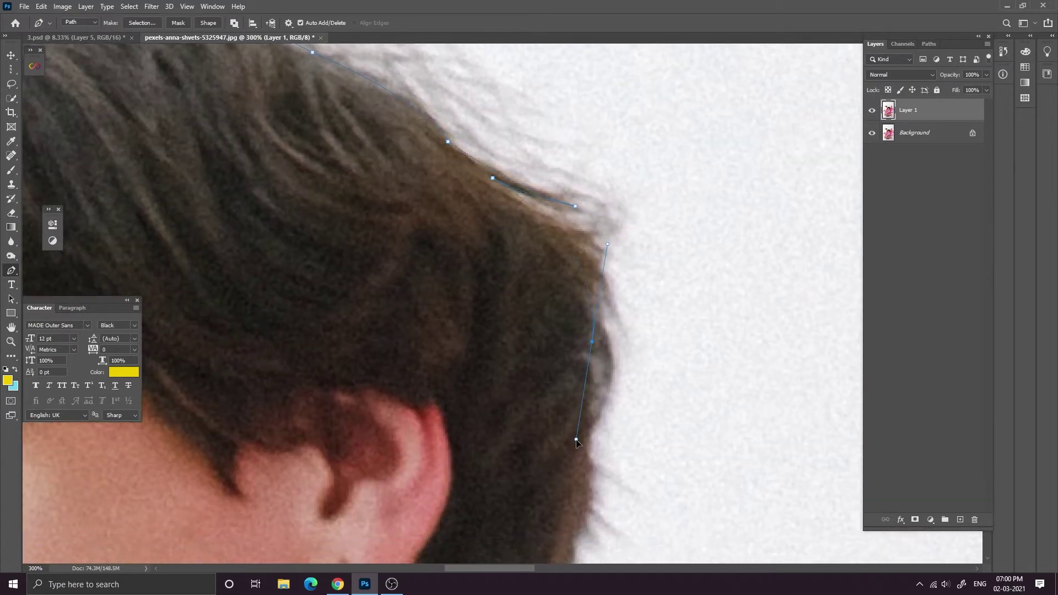
pyautogui.hotkey('ctrl', 'z')
# Trace the back of the hair behind the ear down to the notch above the nape.
pyautogui.moveTo(613, 300); pyautogui.dragTo(614, 358)
pyautogui.moveTo(603, 433); pyautogui.dragTo(596, 265)
pyautogui.moveTo(577, 270); pyautogui.dragTo(562, 336)
pyautogui.keyDown('alt'); pyautogui.click(535, 422); pyautogui.keyUp('alt')
pyautogui.moveTo(543, 472); pyautogui.dragTo(541, 337)
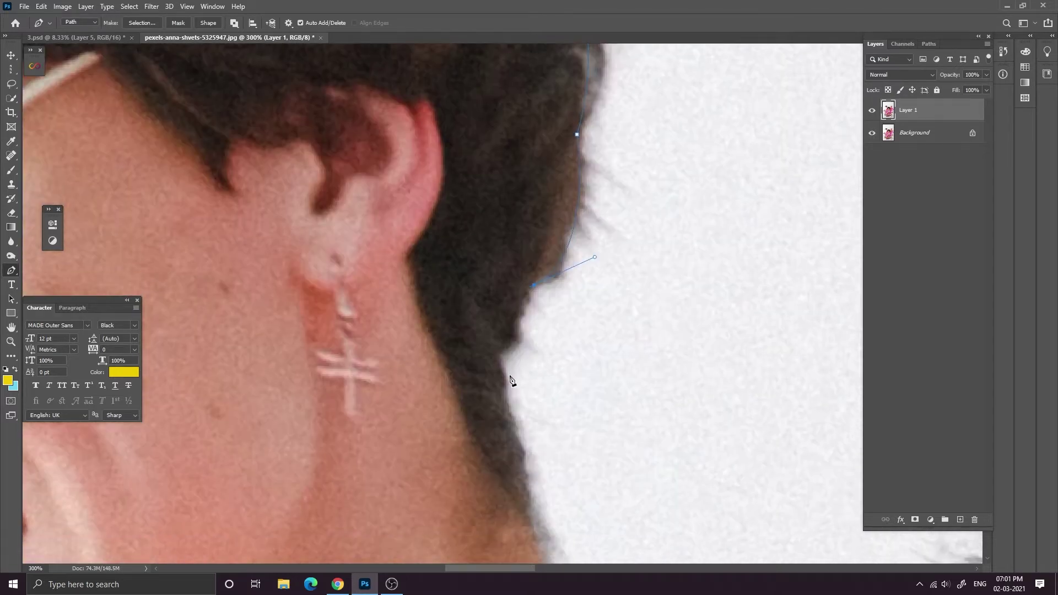
# Follow the nape and the pink sweater's shoulder with the pen path to where it meets the curly hair.
pyautogui.moveTo(509, 399); pyautogui.dragTo(520, 369)
pyautogui.keyDown('alt'); pyautogui.click(509, 400); pyautogui.keyUp('alt')
pyautogui.moveTo(525, 489); pyautogui.dragTo(453, 318)
pyautogui.moveTo(554, 385); pyautogui.dragTo(593, 473)
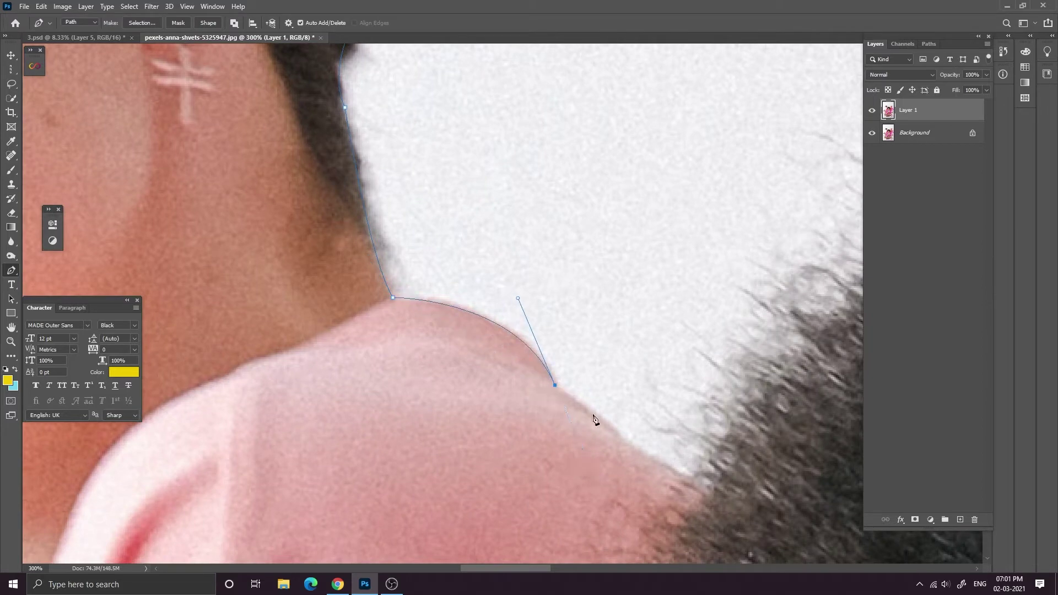
pyautogui.moveTo(619, 439); pyautogui.dragTo(620, 444)
pyautogui.moveTo(710, 518); pyautogui.dragTo(630, 405)
pyautogui.click(608, 370)
# Bring the pen path back across the pink sweater and close it at its starting point on the neck.
pyautogui.moveTo(541, 491); pyautogui.dragTo(611, 372)
pyautogui.hotkey('ctrl', '-')
pyautogui.hotkey('ctrl', '-')
pyautogui.hotkey('ctrl', '-')
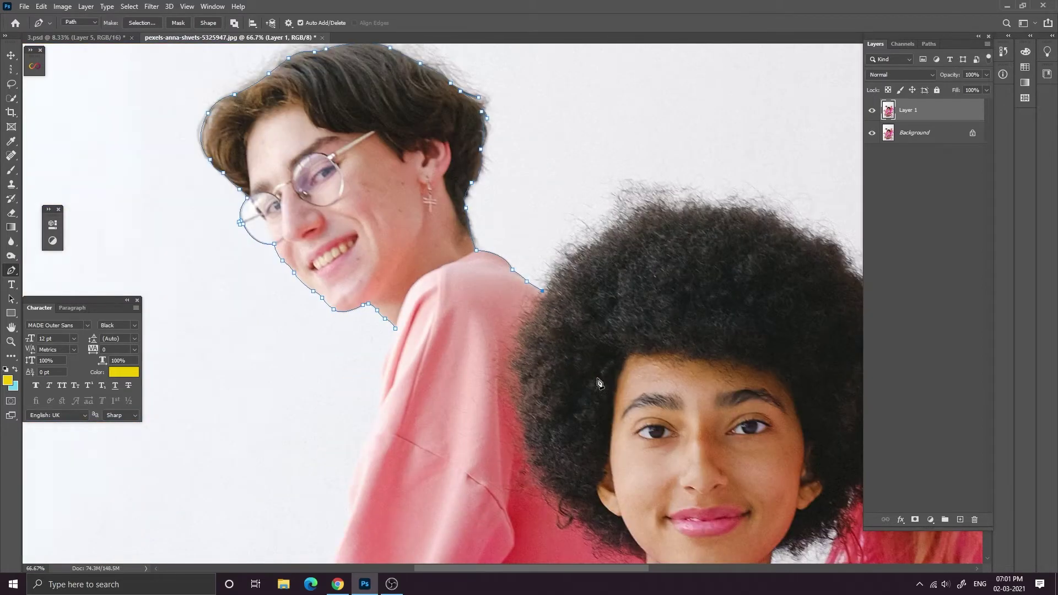
pyautogui.hotkey('ctrl', '+')
pyautogui.hotkey('ctrl', '+')
pyautogui.moveTo(289, 401); pyautogui.dragTo(421, 396)
pyautogui.click(314, 373)
# Convert the closed head path into a selection and copy that area onto a new layer.
pyautogui.hotkey('ctrl', '-')
pyautogui.hotkey('ctrl', '-')
pyautogui.hotkey('ctrl', '-')
pyautogui.hotkey('ctrl', '-')
pyautogui.hotkey('ctrl', 'Return')
pyautogui.hotkey('ctrl', 'j')
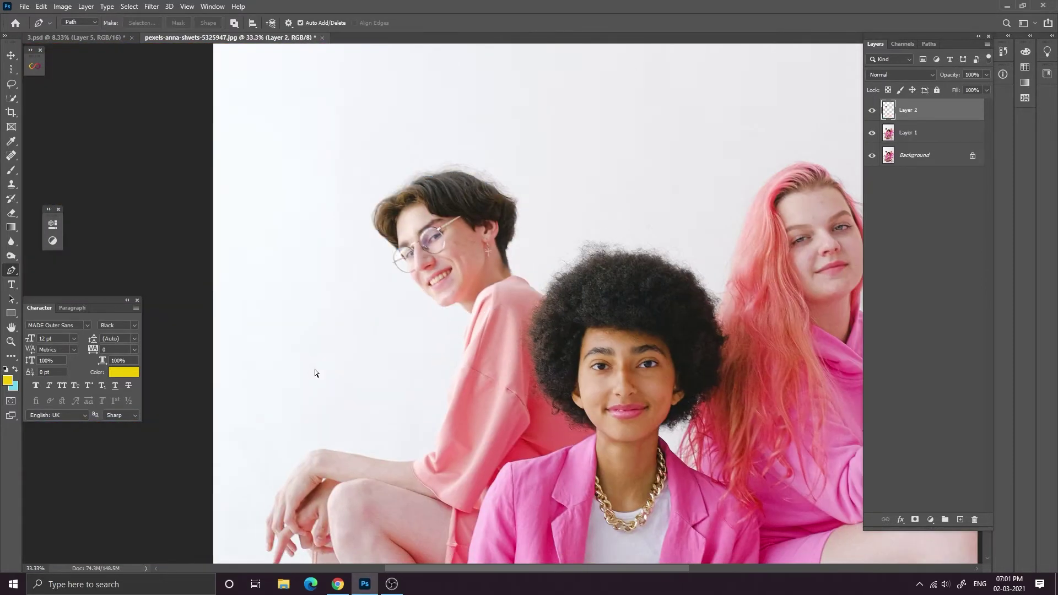
# Convert the copied head cutout layer into a smart object.
pyautogui.press('v')
pyautogui.rightClick(927, 110)
pyautogui.click(931, 251)
pyautogui.moveTo(476, 228); pyautogui.dragTo(549, 292)
pyautogui.click(516, 225)
pyautogui.moveTo(591, 215); pyautogui.dragTo(643, 174)
pyautogui.moveTo(579, 248); pyautogui.dragTo(548, 272)
pyautogui.click(509, 23)
pyautogui.press('Delete')
pyautogui.click(282, 37)
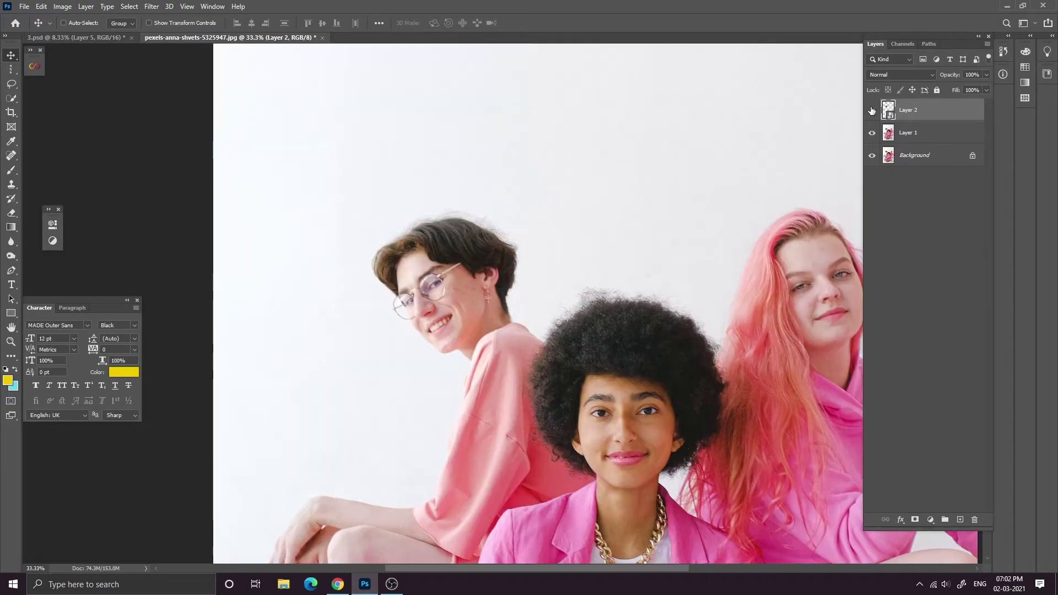
# Show only the head cutout layer and add a layer mask to it.
pyautogui.keyDown('alt'); pyautogui.click(871, 110); pyautogui.keyUp('alt')
pyautogui.click(914, 519)
# Trace a closed pen path around the white background seen through the outer lens above the glasses' temple arm.
pyautogui.press('p')
pyautogui.hotkey('ctrl', '+')
pyautogui.hotkey('ctrl', '+')
pyautogui.hotkey('ctrl', '+')
pyautogui.hotkey('ctrl', '+')
pyautogui.hotkey('ctrl', '+')
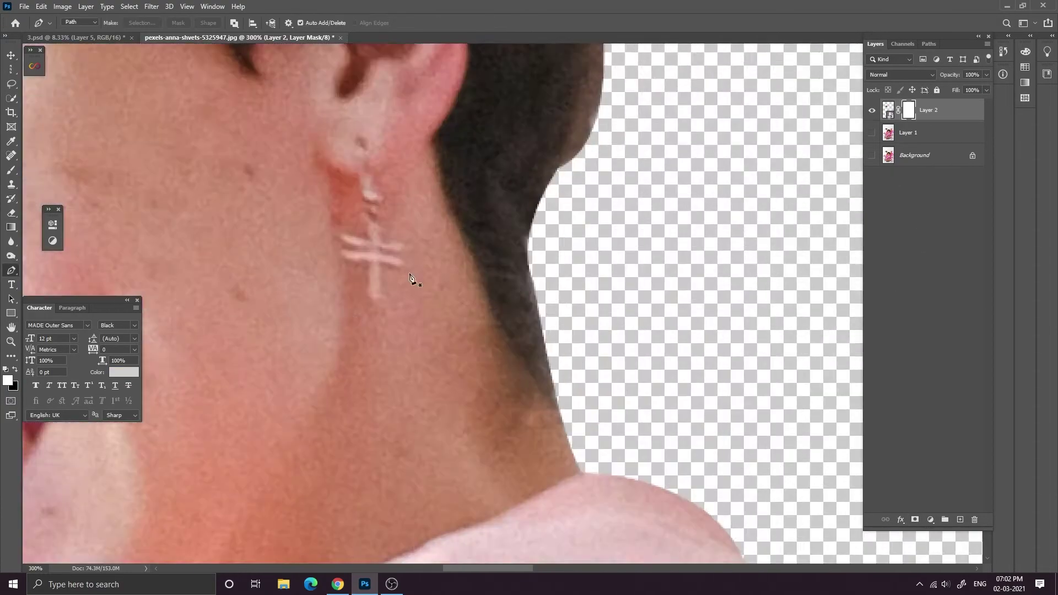
pyautogui.moveTo(409, 274); pyautogui.dragTo(487, 283)
pyautogui.hotkey('ctrl', '+')
pyautogui.hotkey('ctrl', '+')
pyautogui.click(285, 356)
pyautogui.moveTo(329, 200); pyautogui.dragTo(428, 113)
pyautogui.click(395, 304)
pyautogui.click(285, 356)
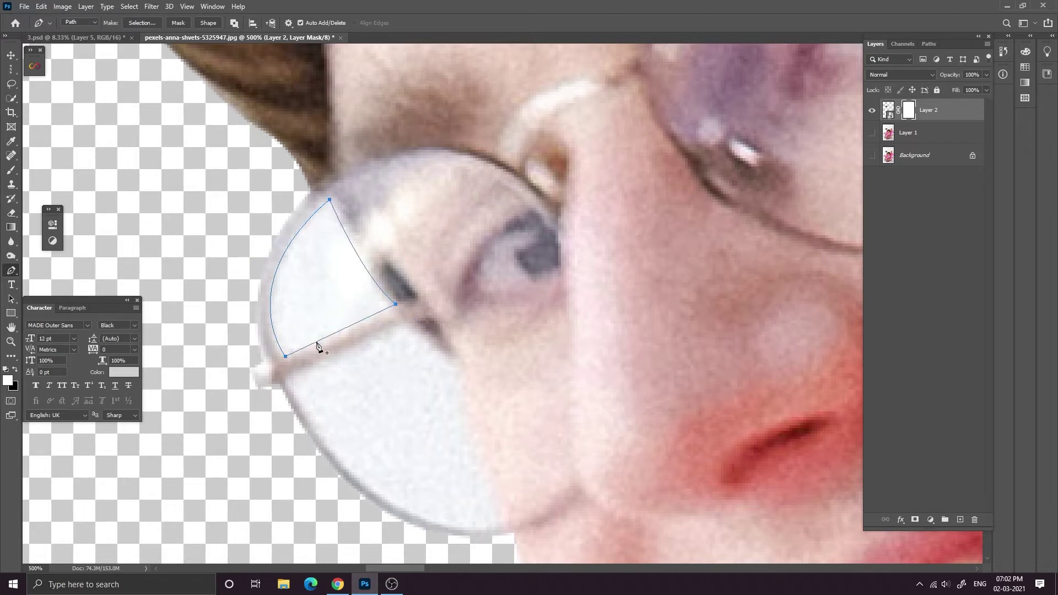
# Select the upper lens area from the path and erase its white background on the layer mask.
pyautogui.hotkey('ctrl', 'Return')
pyautogui.press('e')
pyautogui.rightClick(352, 280)
pyautogui.doubleClick(380, 334)
pyautogui.click(928, 110)
pyautogui.click(908, 110)
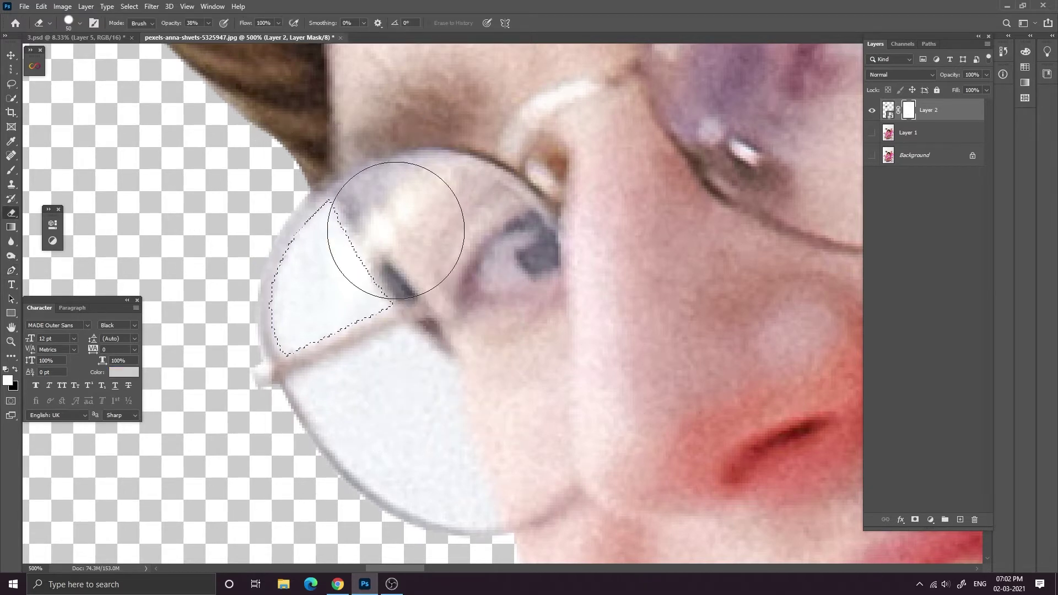
pyautogui.moveTo(395, 230); pyautogui.dragTo(342, 269)
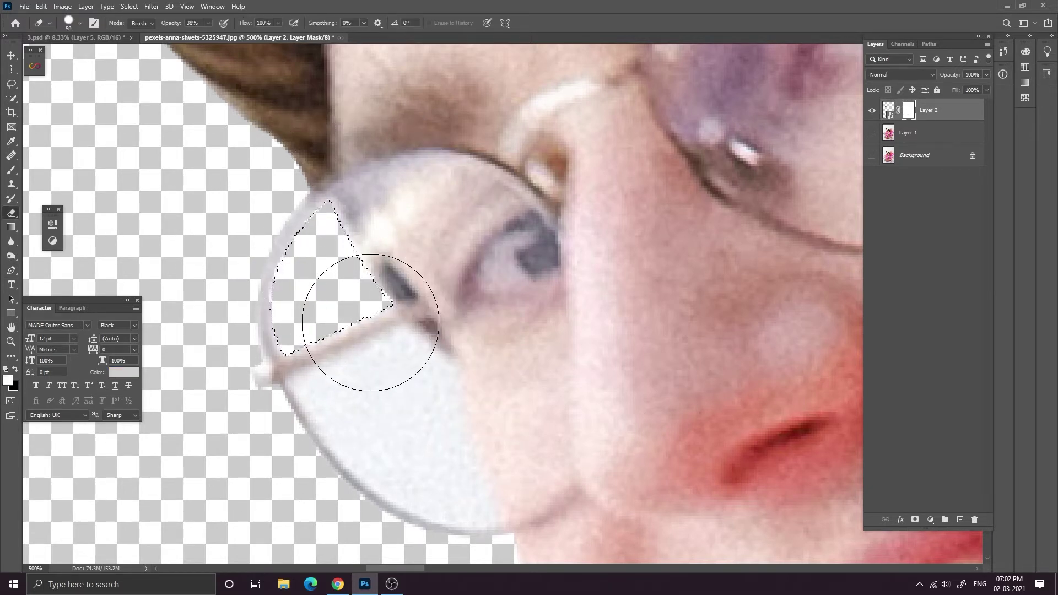
pyautogui.hotkey('ctrl', 'd')
# Trace a closed pen path around the white lens area below the temple arm, following the cheek and lens rim.
pyautogui.press('p')
pyautogui.click(288, 378)
pyautogui.click(412, 324)
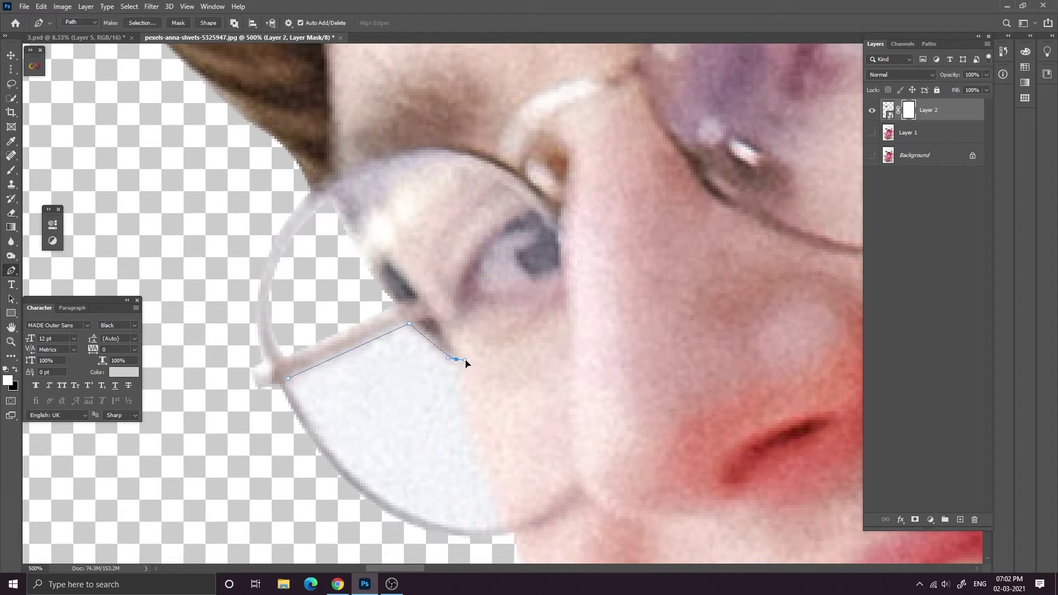
pyautogui.moveTo(466, 362); pyautogui.dragTo(472, 367)
pyautogui.keyDown('alt'); pyautogui.click(456, 359); pyautogui.keyUp('alt')
pyautogui.moveTo(499, 426); pyautogui.dragTo(462, 315)
pyautogui.moveTo(469, 412); pyautogui.dragTo(510, 478)
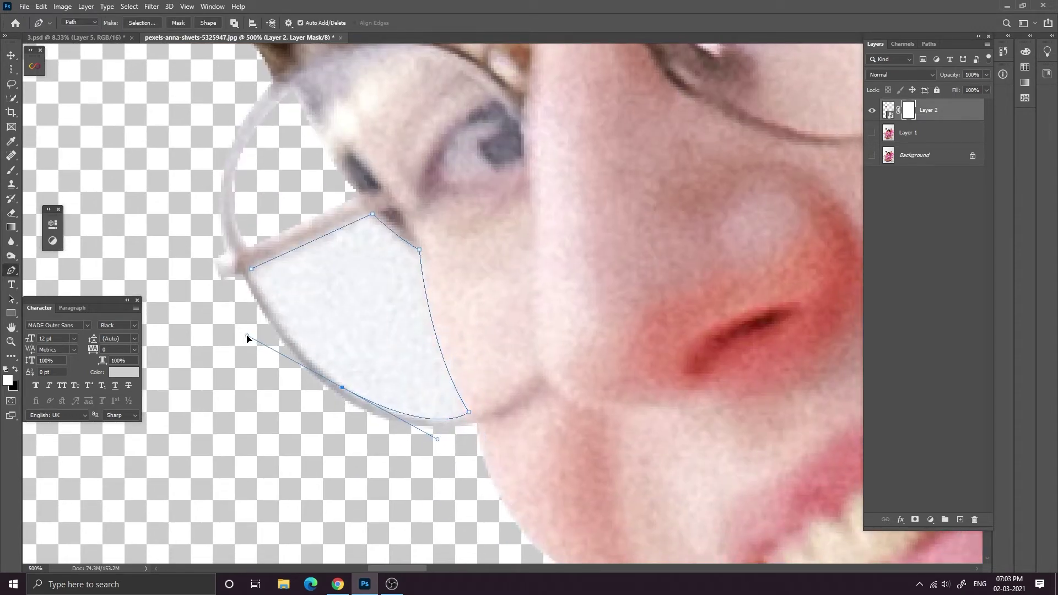
pyautogui.click(342, 388)
pyautogui.moveTo(252, 269); pyautogui.dragTo(243, 209)
# Select the lower lens area from the path and mask out its white background with the Eraser.
pyautogui.hotkey('ctrl', 'Return')
pyautogui.press('e')
pyautogui.moveTo(356, 268)
pyautogui.mouseDown()
pyautogui.moveTo(338, 332)
pyautogui.moveTo(314, 333)
pyautogui.moveTo(236, 248)
pyautogui.moveTo(406, 283)
pyautogui.mouseUp()
pyautogui.hotkey('ctrl', 'd')
# Rasterize the head cutout layer and apply its layer mask.
pyautogui.press('v')
pyautogui.hotkey('ctrl', '-')
pyautogui.hotkey('ctrl', '-')
pyautogui.hotkey('ctrl', '-')
pyautogui.hotkey('ctrl', '-')
pyautogui.hotkey('ctrl', '-')
pyautogui.hotkey('ctrl', '-')
pyautogui.hotkey('ctrl', '-')
pyautogui.hotkey('ctrl', '-')
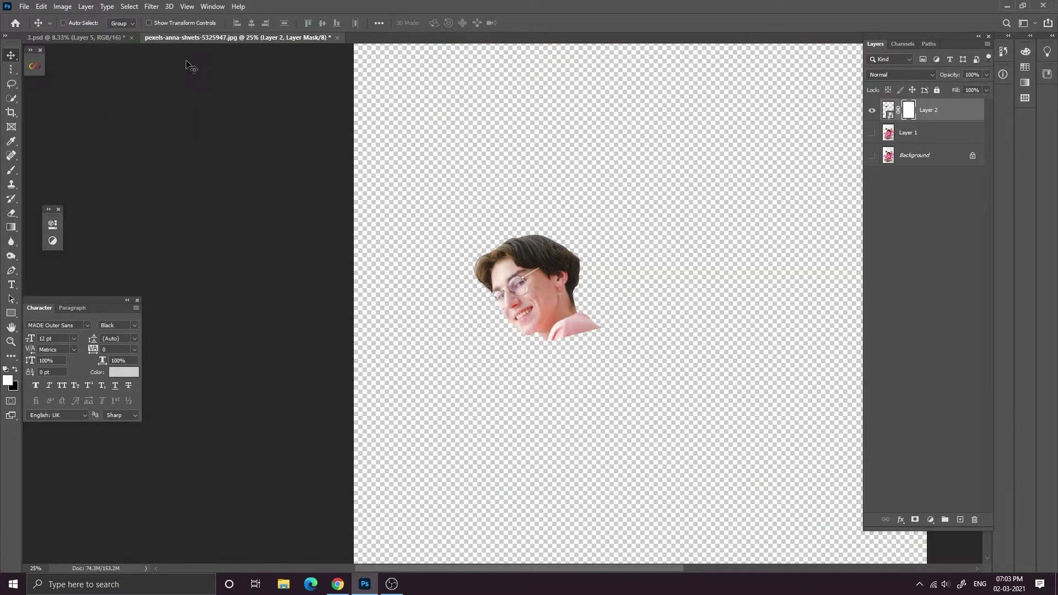
pyautogui.rightClick(905, 110)
pyautogui.rightClick(934, 110)
pyautogui.click(846, 301)
pyautogui.rightClick(906, 108)
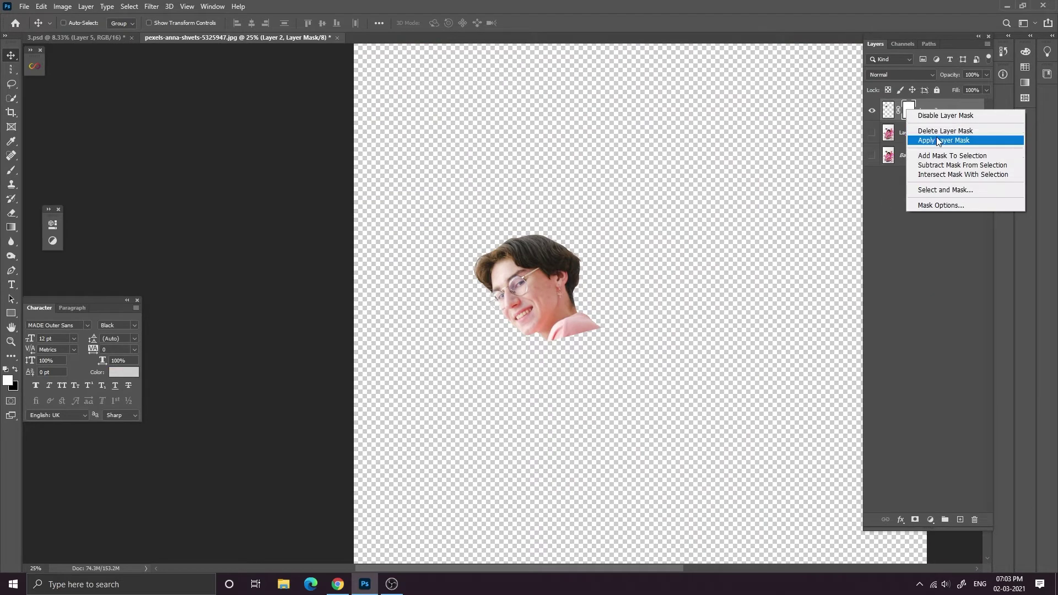
pyautogui.click(940, 140)
# Convert the head cutout to a smart object and place it in 3.psd, resized in front of the other portraits.
pyautogui.rightClick(905, 114)
pyautogui.click(953, 256)
pyautogui.moveTo(520, 276); pyautogui.dragTo(722, 99)
pyautogui.click(517, 225)
pyautogui.hotkey('ctrl', 't')
pyautogui.moveTo(623, 182); pyautogui.dragTo(505, 329)
pyautogui.moveTo(601, 241); pyautogui.dragTo(658, 209)
pyautogui.moveTo(556, 286); pyautogui.dragTo(529, 277)
pyautogui.click(527, 23)
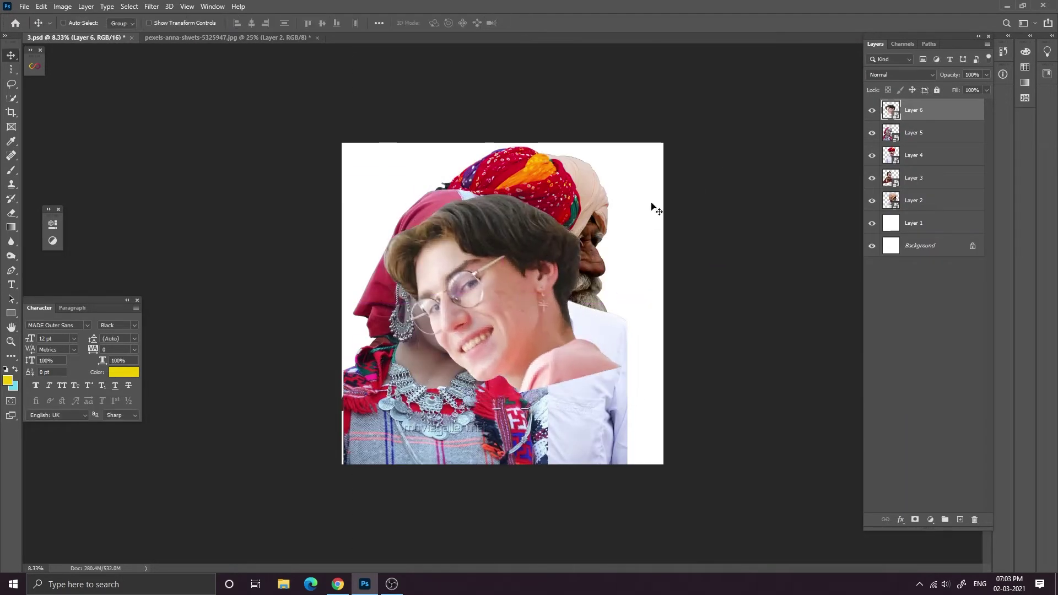
pyautogui.hotkey('ctrl', '+')
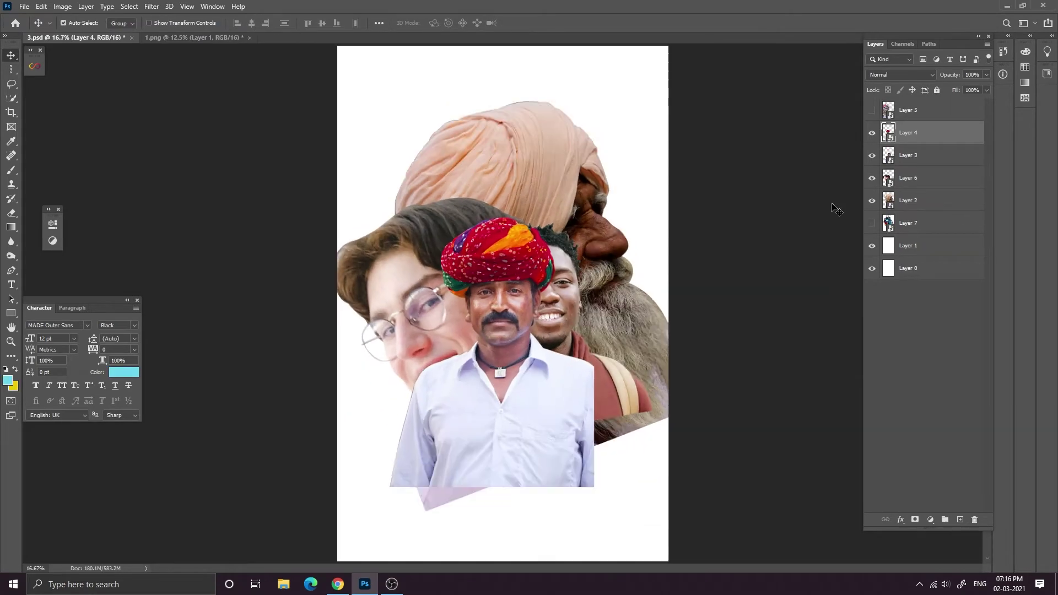
# Nudge the red-turbaned man's cutout straight down until his shirt extends past the canvas's lower edge.
pyautogui.hotkey('ctrl', '-')
pyautogui.hotkey('shift', 'Down')
pyautogui.hotkey('shift', 'Down')
pyautogui.hotkey('shift', 'Down')
pyautogui.hotkey('shift', 'Down')
pyautogui.hotkey('shift', 'Down')
pyautogui.hotkey('shift', 'Down')
pyautogui.hotkey('shift', 'Down')
pyautogui.hotkey('shift', 'Down')
pyautogui.hotkey('shift', 'Down')
pyautogui.hotkey('shift', 'Down')
pyautogui.hotkey('shift', 'Down')
pyautogui.hotkey('shift', 'Down')
pyautogui.hotkey('shift', 'Down')
pyautogui.hotkey('shift', 'Down')
pyautogui.hotkey('shift', 'Down')
pyautogui.hotkey('shift', 'Down')
pyautogui.hotkey('shift', 'Down')
pyautogui.hotkey('shift', 'Down')
pyautogui.hotkey('shift', 'Down')
pyautogui.hotkey('shift', 'Down')
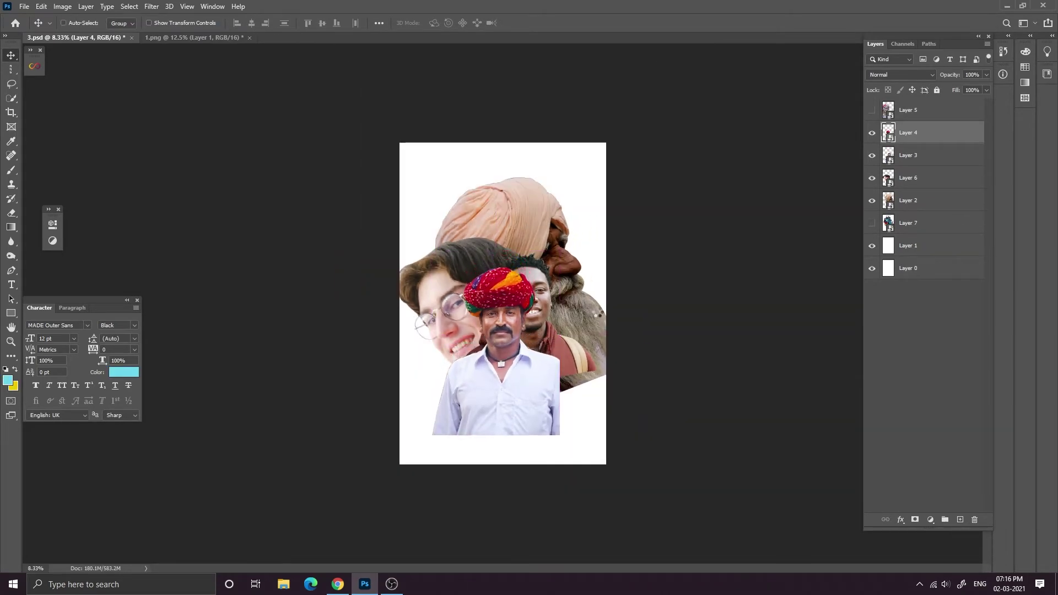
pyautogui.hotkey('shift', 'Down')
pyautogui.hotkey('shift', 'Down')
pyautogui.hotkey('shift', 'Down')
pyautogui.hotkey('shift', 'Down')
pyautogui.hotkey('shift', 'Down')
pyautogui.hotkey('shift', 'Down')
pyautogui.hotkey('shift', 'Down')
pyautogui.hotkey('shift', 'Down')
pyautogui.hotkey('shift', 'Down')
pyautogui.hotkey('shift', 'Down')
pyautogui.hotkey('shift', 'Down')
pyautogui.hotkey('shift', 'Down')
pyautogui.hotkey('shift', 'Down')
pyautogui.hotkey('shift', 'Down')
pyautogui.hotkey('shift', 'Down')
pyautogui.hotkey('shift', 'Down')
pyautogui.hotkey('shift', 'Down')
pyautogui.hotkey('shift', 'Down')
pyautogui.hotkey('shift', 'Down')
pyautogui.hotkey('shift', 'Down')
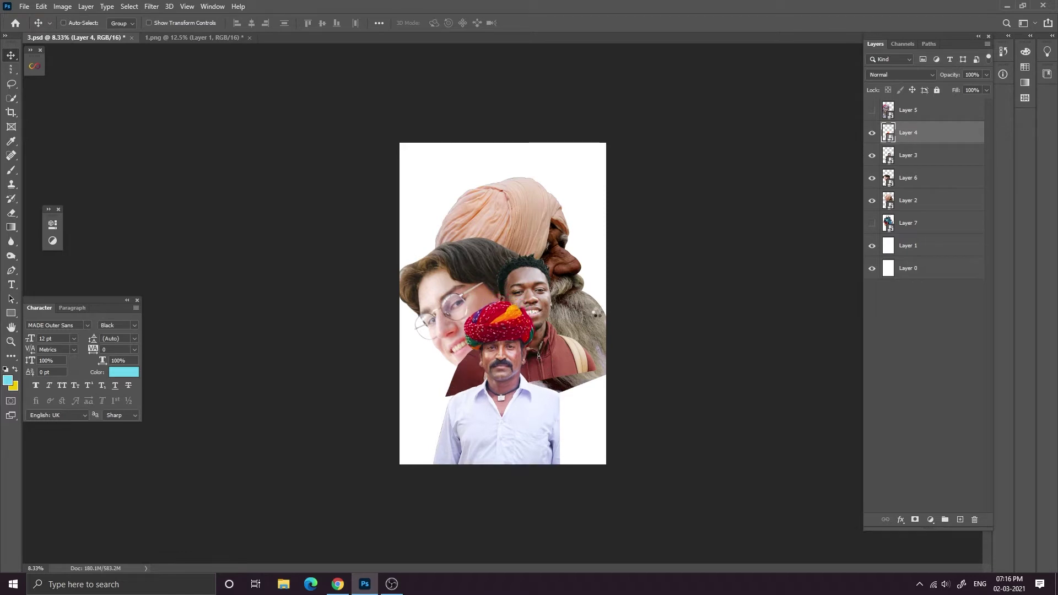
pyautogui.hotkey('shift', 'Down')
pyautogui.hotkey('shift', 'Down')
pyautogui.hotkey('shift', 'Down')
pyautogui.hotkey('shift', 'Down')
pyautogui.hotkey('shift', 'Down')
pyautogui.hotkey('shift', 'Down')
pyautogui.hotkey('shift', 'Down')
pyautogui.hotkey('shift', 'Down')
pyautogui.hotkey('ctrl', '-')
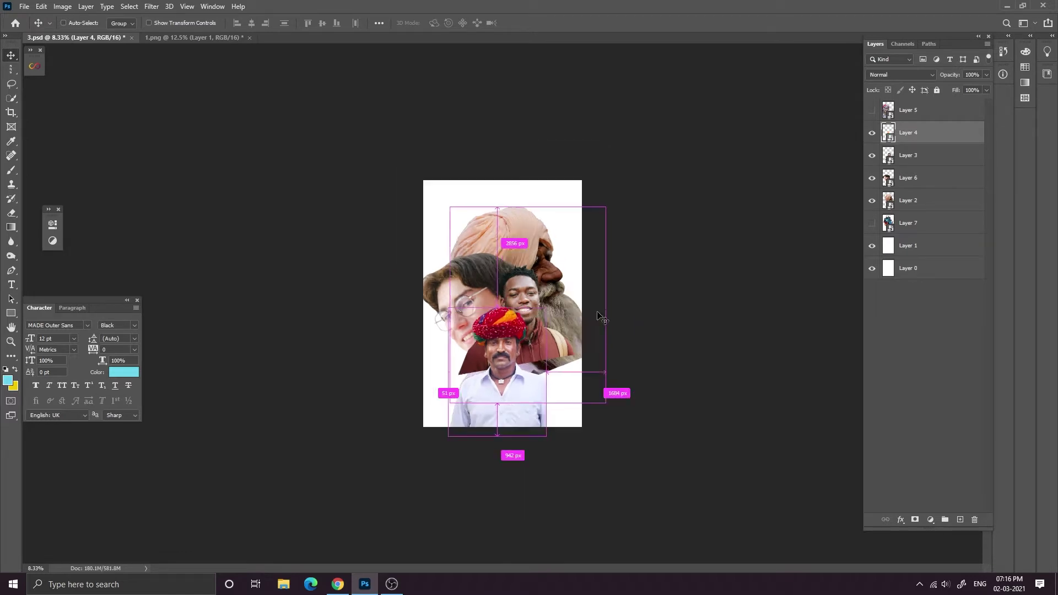
# Undo the last changes to the red-turbaned man's cutout.
pyautogui.hotkey('ctrl', '+')
pyautogui.hotkey('ctrl', '+')
pyautogui.hotkey('ctrl', '+')
pyautogui.hotkey('ctrl', '+')
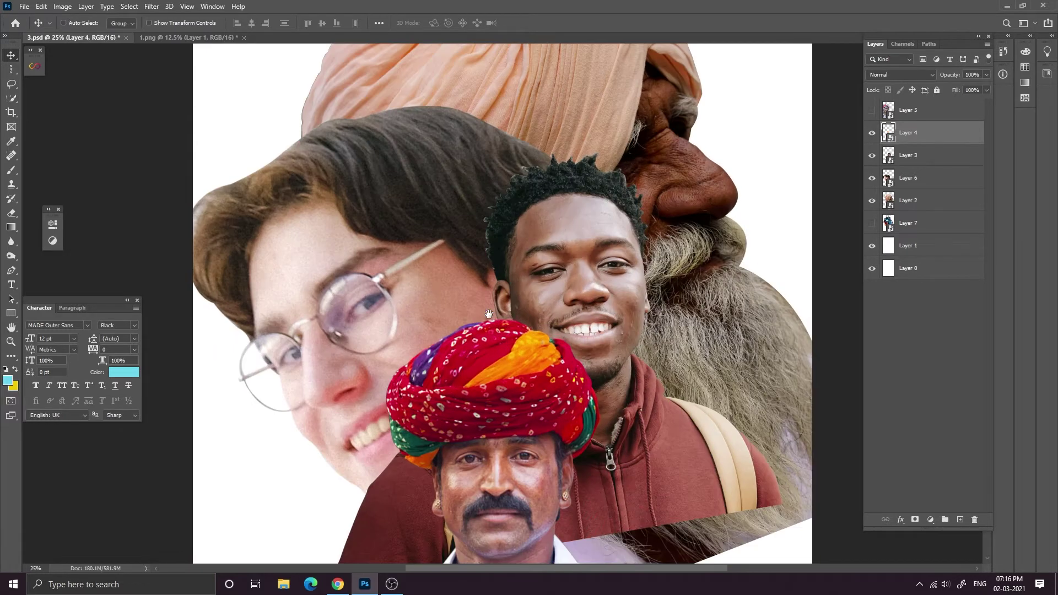
pyautogui.scroll(-3, 490, 316)
pyautogui.hotkey('ctrl', 'z')
pyautogui.hotkey('ctrl', 'z')
pyautogui.hotkey('ctrl', '-')
pyautogui.hotkey('ctrl', '-')
pyautogui.hotkey('ctrl', '-')
pyautogui.hotkey('ctrl', '-')
pyautogui.hotkey('ctrl', '+')
pyautogui.hotkey('ctrl', '+')
pyautogui.hotkey('ctrl', '+')
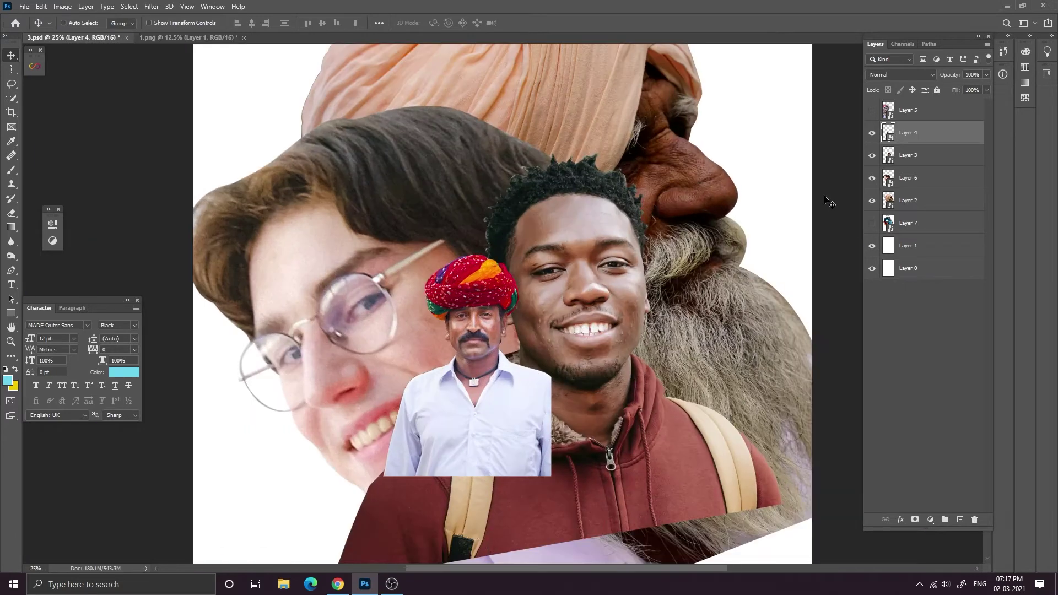
pyautogui.hotkey('ctrl', '-')
pyautogui.hotkey('ctrl', '-')
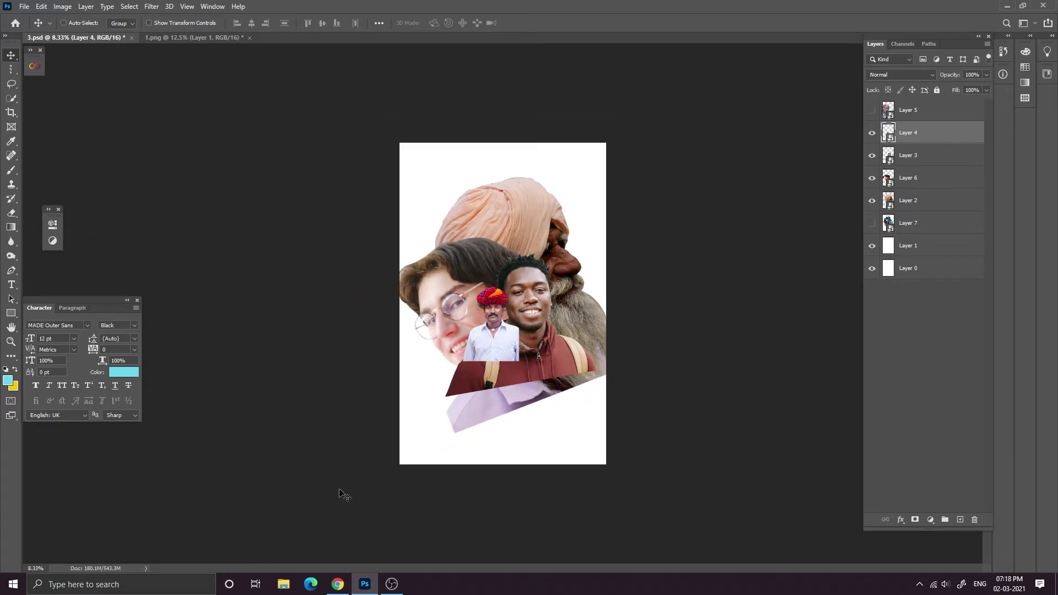
pyautogui.hotkey('ctrl', '+')
pyautogui.hotkey('ctrl', '+')
pyautogui.hotkey('ctrl', '+')
pyautogui.hotkey('ctrl', '-')
pyautogui.hotkey('ctrl', '-')
pyautogui.hotkey('ctrl', '-')
pyautogui.hotkey('ctrl', '+')
pyautogui.hotkey('ctrl', '+')
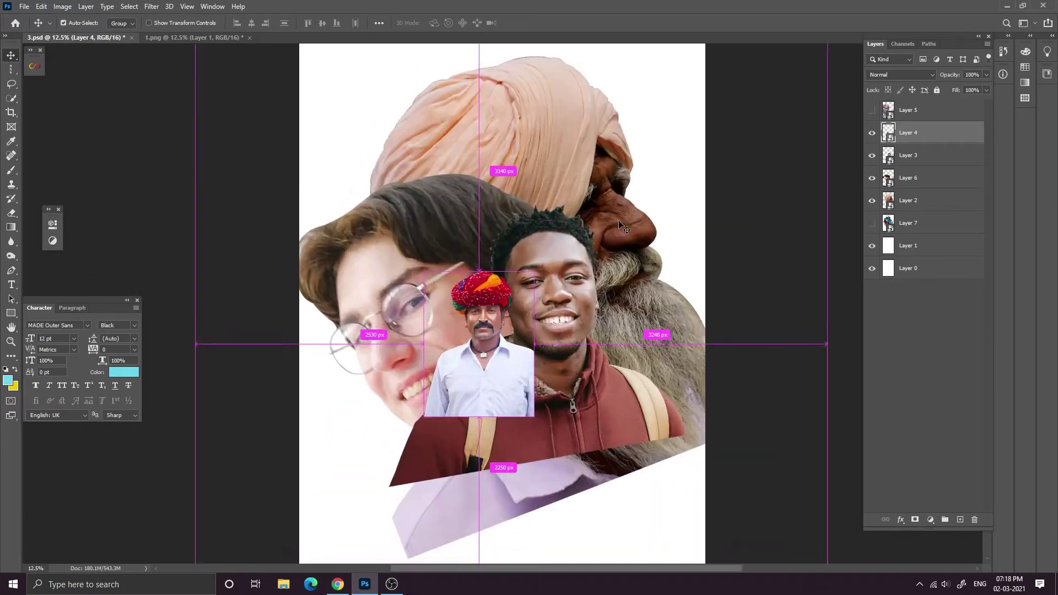
pyautogui.hotkey('ctrl', '-')
pyautogui.hotkey('ctrl', '-')
pyautogui.hotkey('ctrl', '+')
pyautogui.hotkey('ctrl', '+')
pyautogui.hotkey('ctrl', '-')
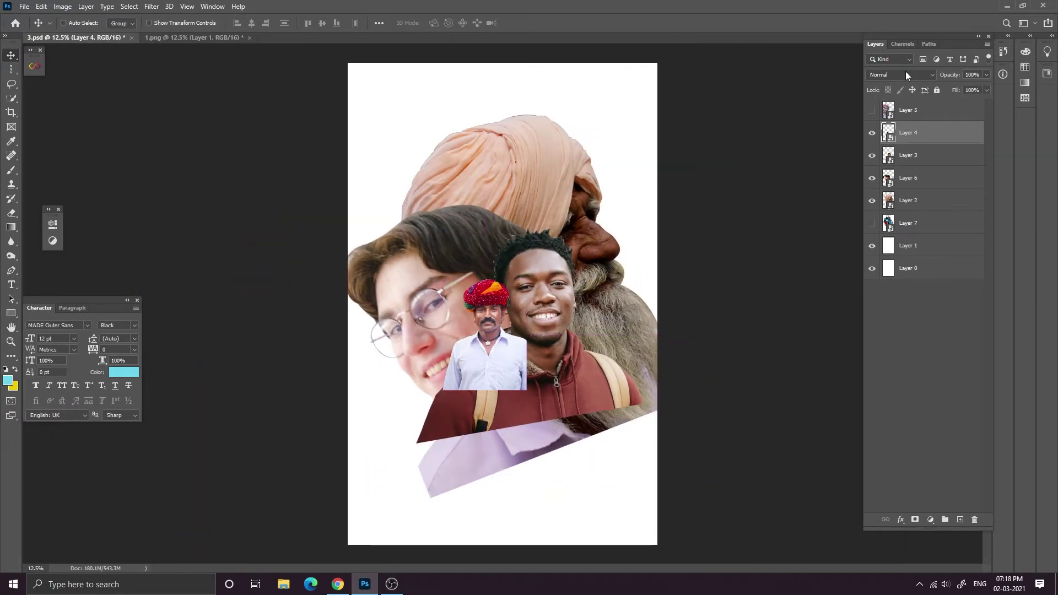
# Make Layer 5 with the headscarfed woman visible and move it below Layer 2 in the stacking order.
pyautogui.click(871, 110)
pyautogui.click(871, 114)
pyautogui.click(871, 114)
pyautogui.moveTo(931, 111); pyautogui.dragTo(937, 201)
# Flip the headscarfed woman's cutout horizontally, scale it down and place it at the upper left of the group portrait.
pyautogui.hotkey('ctrl', 't')
pyautogui.rightClick(446, 175)
pyautogui.click(498, 346)
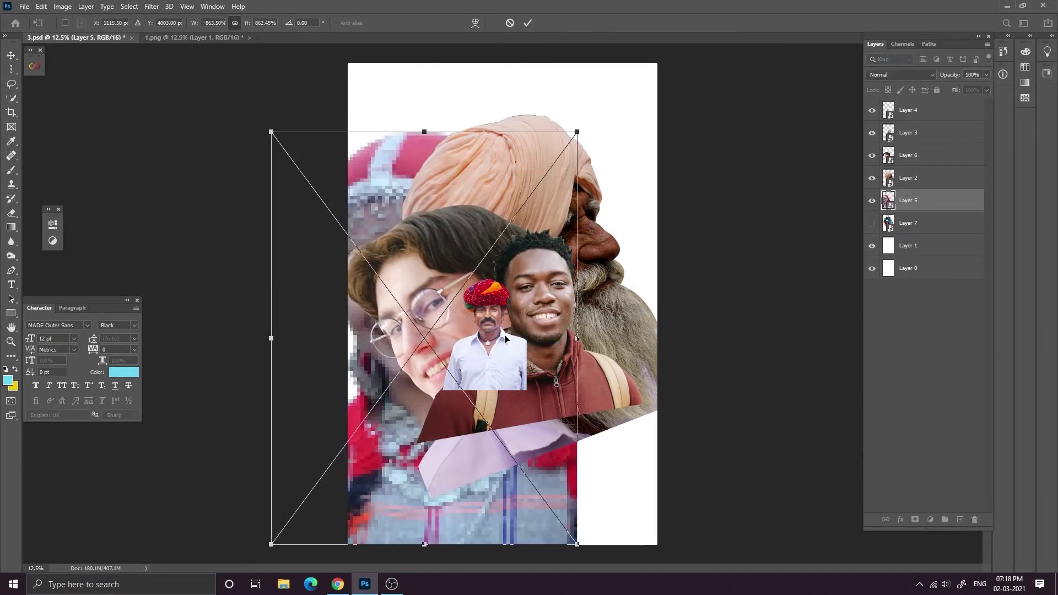
pyautogui.moveTo(577, 132); pyautogui.dragTo(478, 266)
pyautogui.moveTo(420, 291); pyautogui.dragTo(506, 76)
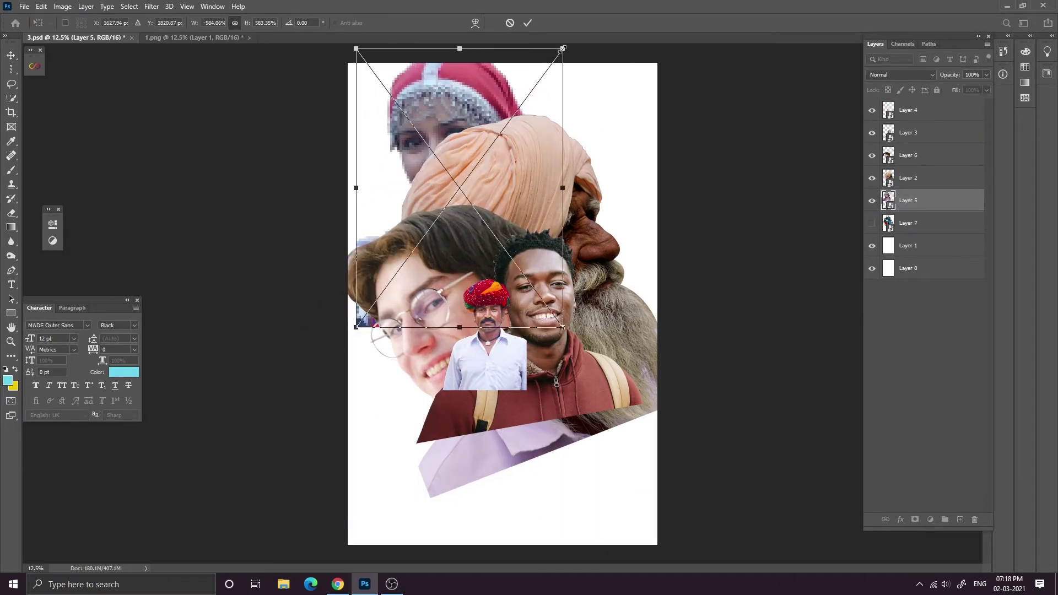
pyautogui.moveTo(564, 48); pyautogui.dragTo(495, 141)
pyautogui.moveTo(446, 173); pyautogui.dragTo(470, 124)
pyautogui.click(528, 23)
# Move Layer 5 above Layer 2 in the stacking order and nudge the woman's cutout slightly down.
pyautogui.moveTo(928, 194); pyautogui.dragTo(931, 167)
pyautogui.moveTo(505, 179); pyautogui.dragTo(505, 189)
pyautogui.hotkey('ctrl', '-')
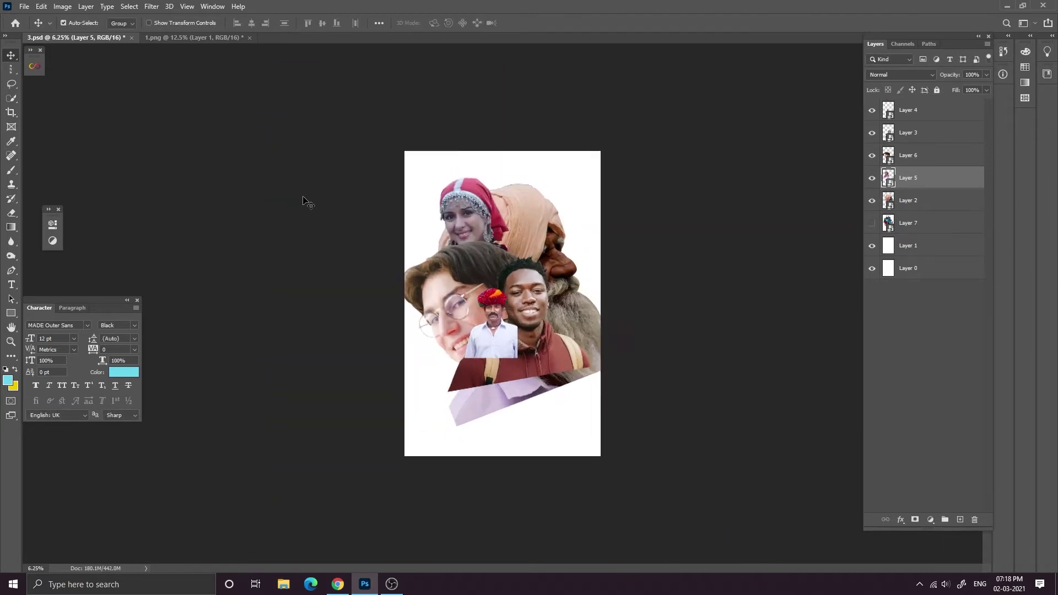
# Examine the whole collage at several magnifications, and compare it with and without Layer 4.
pyautogui.hotkey('ctrl', '+')
pyautogui.hotkey('ctrl', '+')
pyautogui.hotkey('ctrl', '-')
pyautogui.hotkey('ctrl', '-')
pyautogui.hotkey('ctrl', '-')
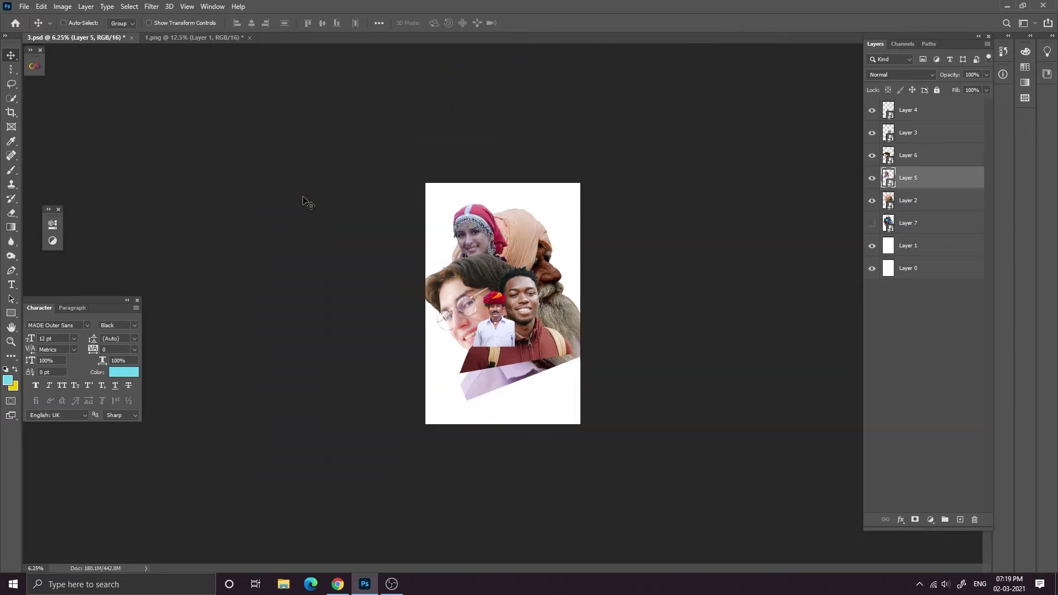
pyautogui.hotkey('ctrl', '+')
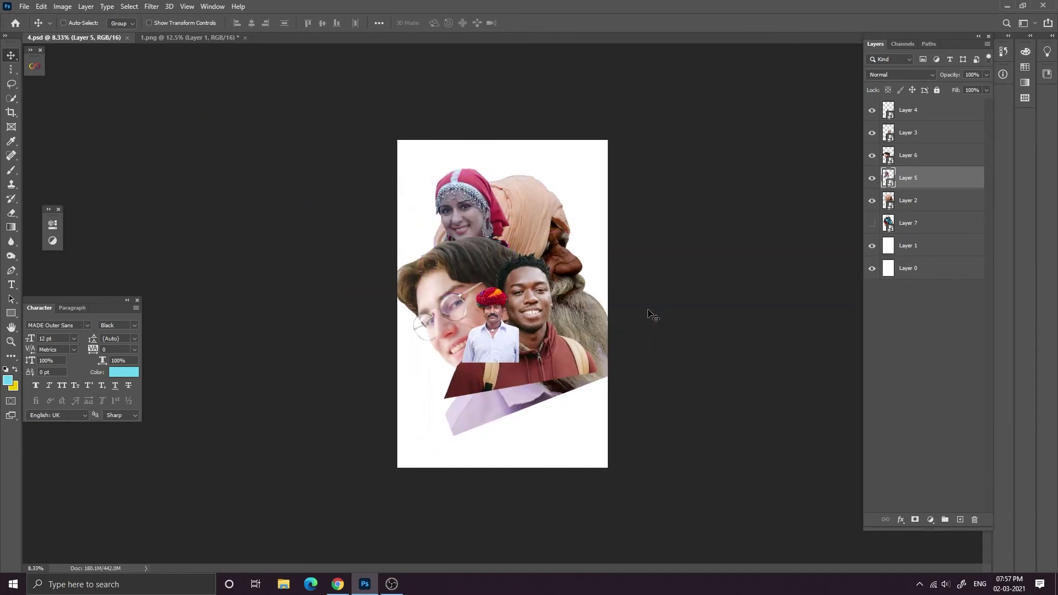
pyautogui.hotkey('ctrl', '+')
pyautogui.hotkey('ctrl', '+')
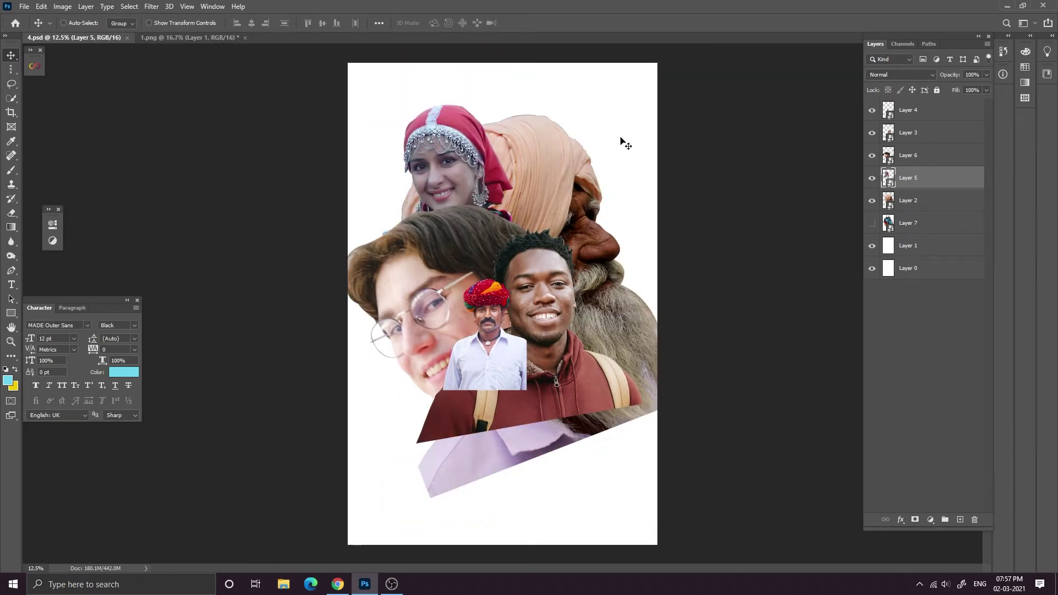
pyautogui.click(871, 111)
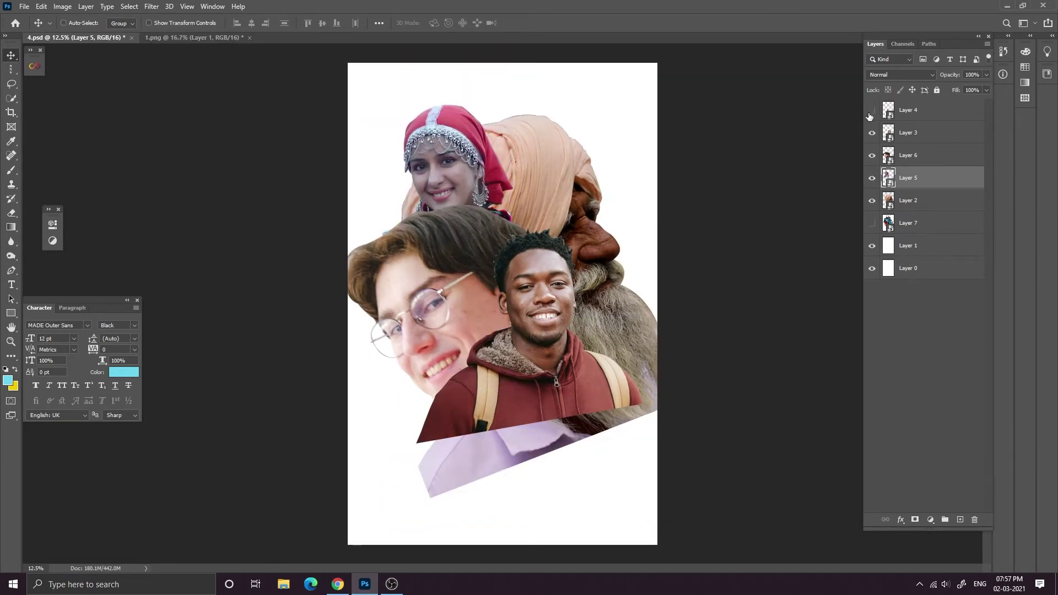
pyautogui.click(872, 110)
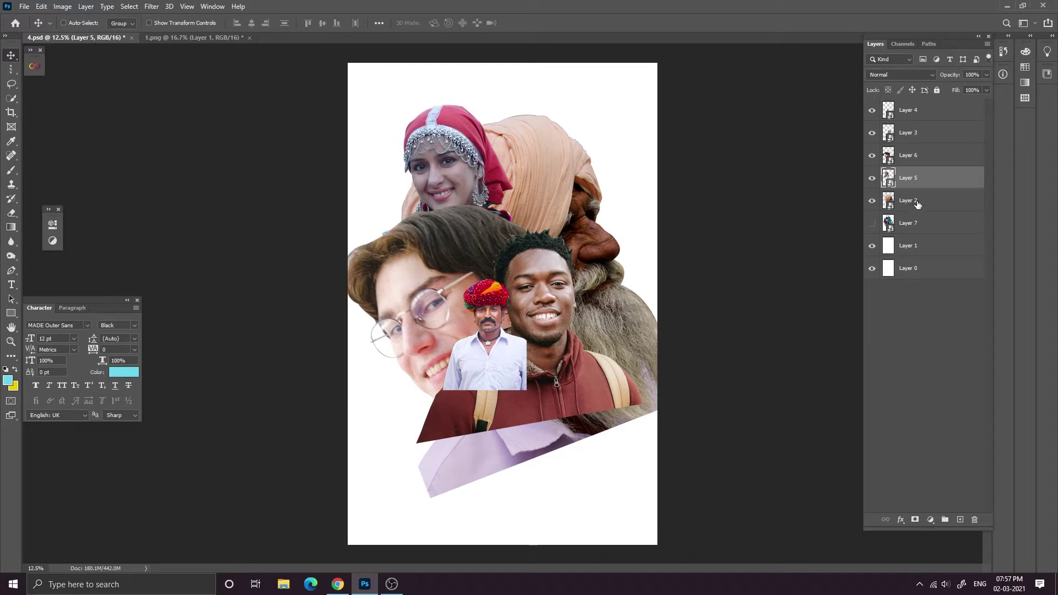
# Show only the bearded man's Layer 2 over the background, add a layer mask to it and set up the Eraser brush.
pyautogui.click(915, 202)
pyautogui.keyDown('alt'); pyautogui.click(872, 200); pyautogui.keyUp('alt')
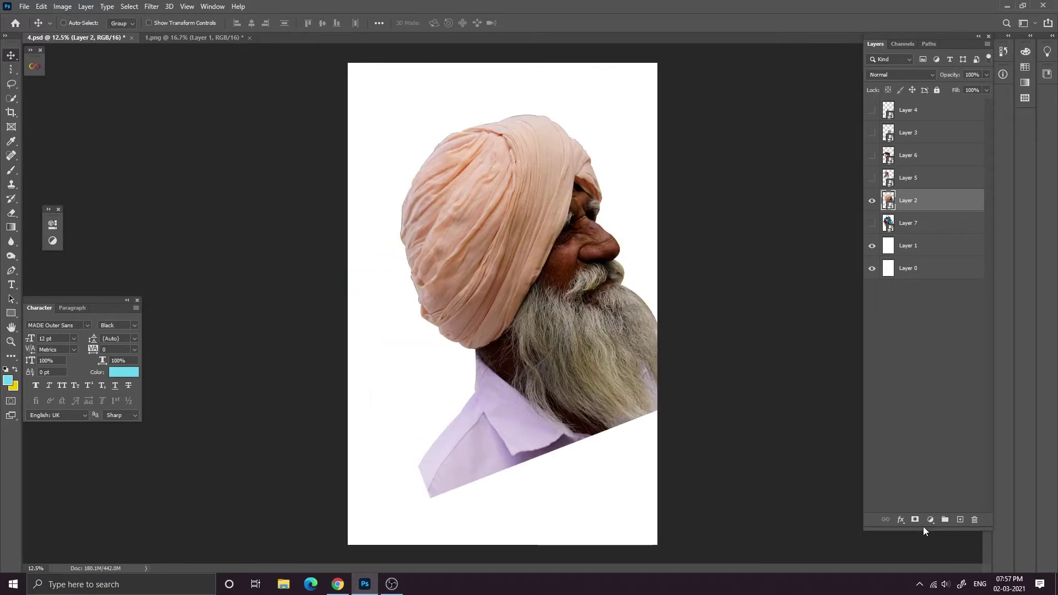
pyautogui.click(915, 520)
pyautogui.press('e')
pyautogui.rightClick(595, 257)
pyautogui.click(669, 270)
pyautogui.click(364, 297)
# Try to erase the fringe along the turban's edge on Layer 2's mask at 38% opacity.
pyautogui.hotkey('ctrl', '+')
pyautogui.hotkey('ctrl', '+')
pyautogui.hotkey('ctrl', '+')
pyautogui.hotkey('ctrl', '+')
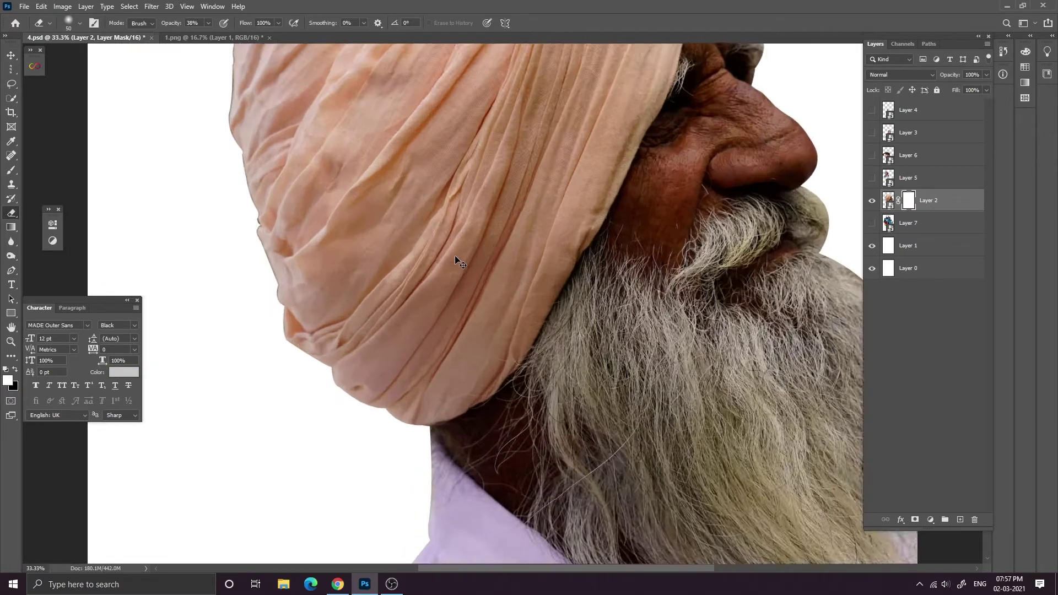
pyautogui.moveTo(477, 308); pyautogui.dragTo(435, 404)
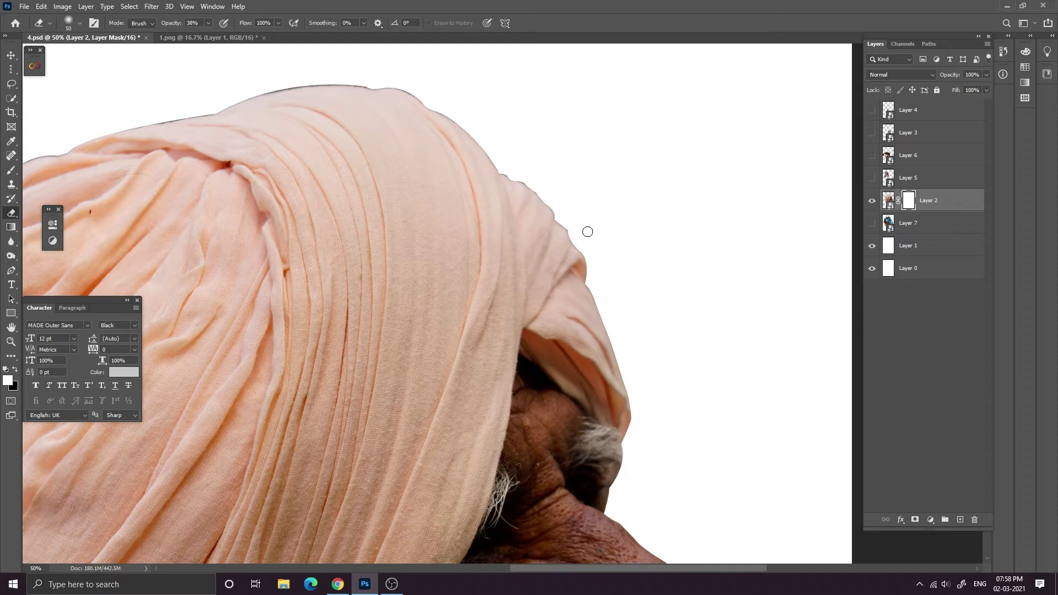
pyautogui.hotkey('ctrl', '+')
pyautogui.hotkey('ctrl', '+')
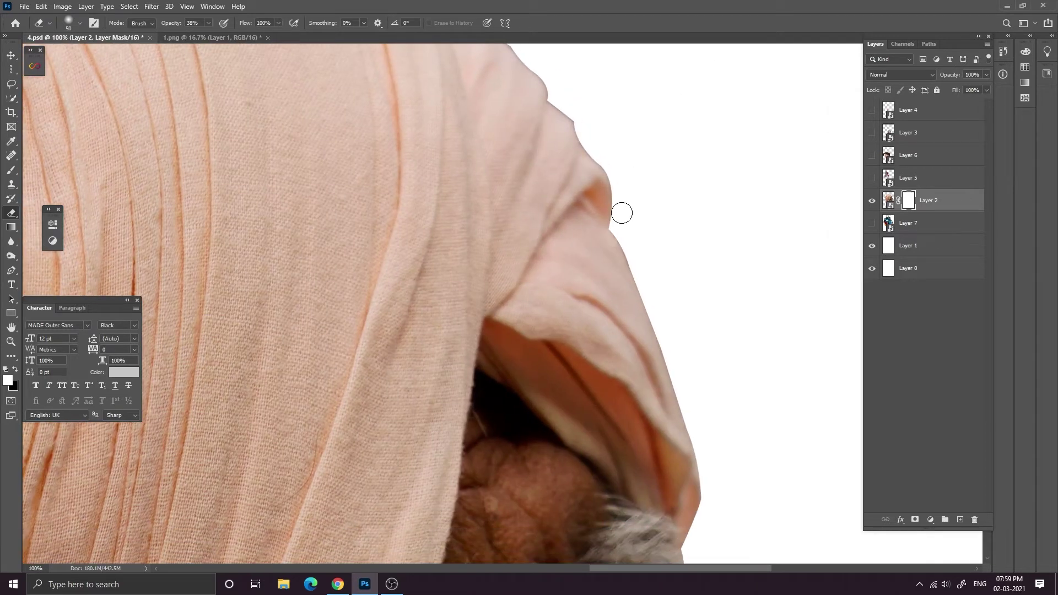
pyautogui.moveTo(622, 212); pyautogui.dragTo(613, 175)
pyautogui.moveTo(573, 135); pyautogui.dragTo(567, 117)
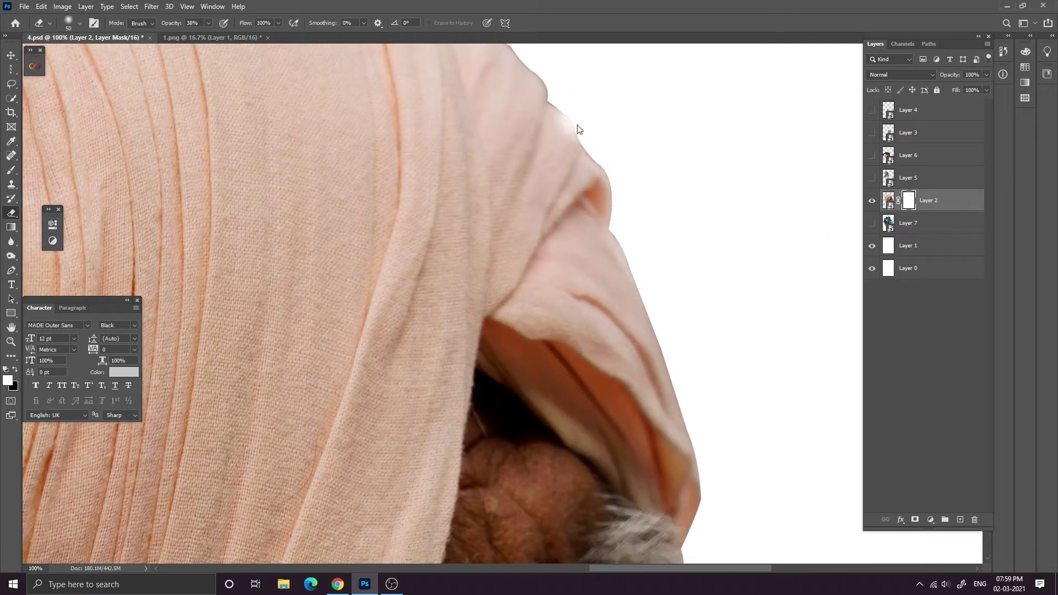
# Undo the eraser strokes while keeping Layer 2's mask.
pyautogui.hotkey('ctrl', 'z')
pyautogui.hotkey('ctrl', 'z')
pyautogui.hotkey('ctrl', 'z')
pyautogui.hotkey('ctrl', 'shift', 'z')
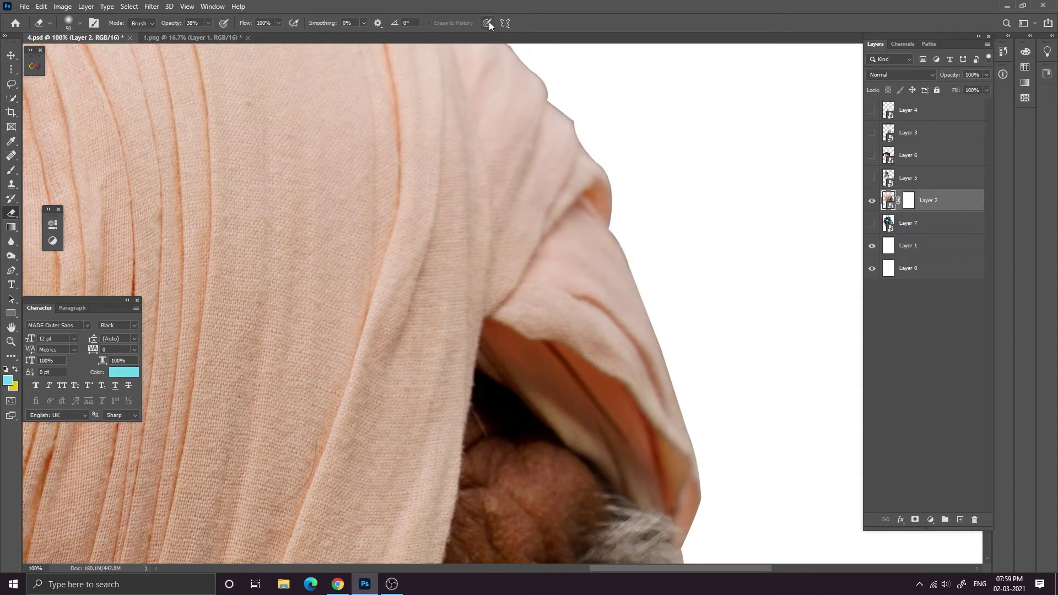
# Target Layer 2's mask and use the Soft Round eraser at 50 px with 0% hardness.
pyautogui.click(909, 202)
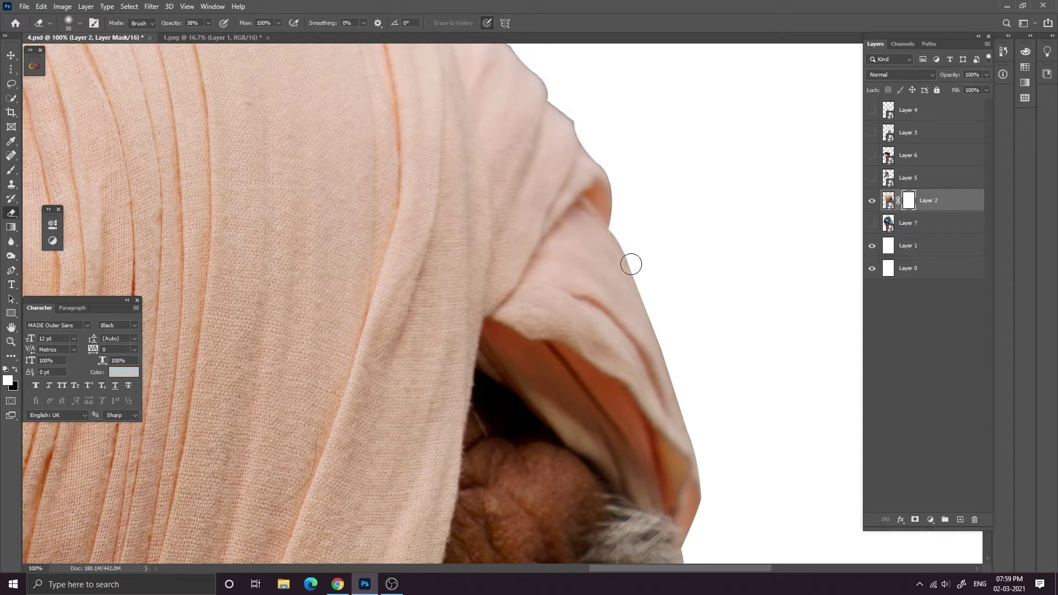
pyautogui.rightClick(643, 120)
pyautogui.click(696, 254)
pyautogui.click(622, 124)
pyautogui.rightClick(668, 82)
pyautogui.click(740, 128)
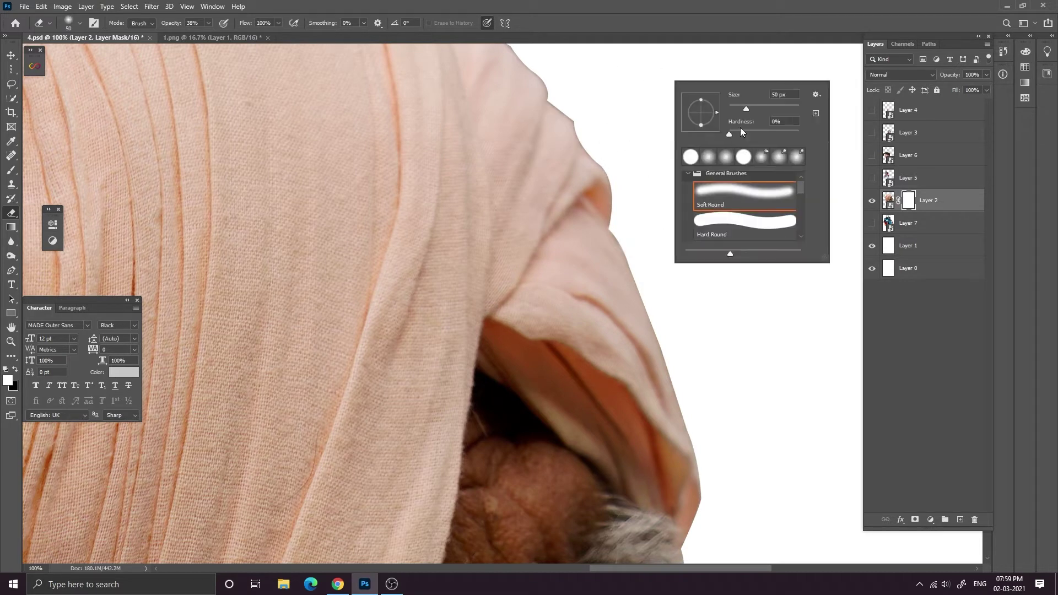
pyautogui.click(655, 154)
# Erase the fringe along the outer edge of the turban fold above the man's brow.
pyautogui.hotkey('ctrl', '+')
pyautogui.hotkey('ctrl', '+')
pyautogui.moveTo(798, 363); pyautogui.dragTo(463, 213)
pyautogui.hotkey('ctrl', '-')
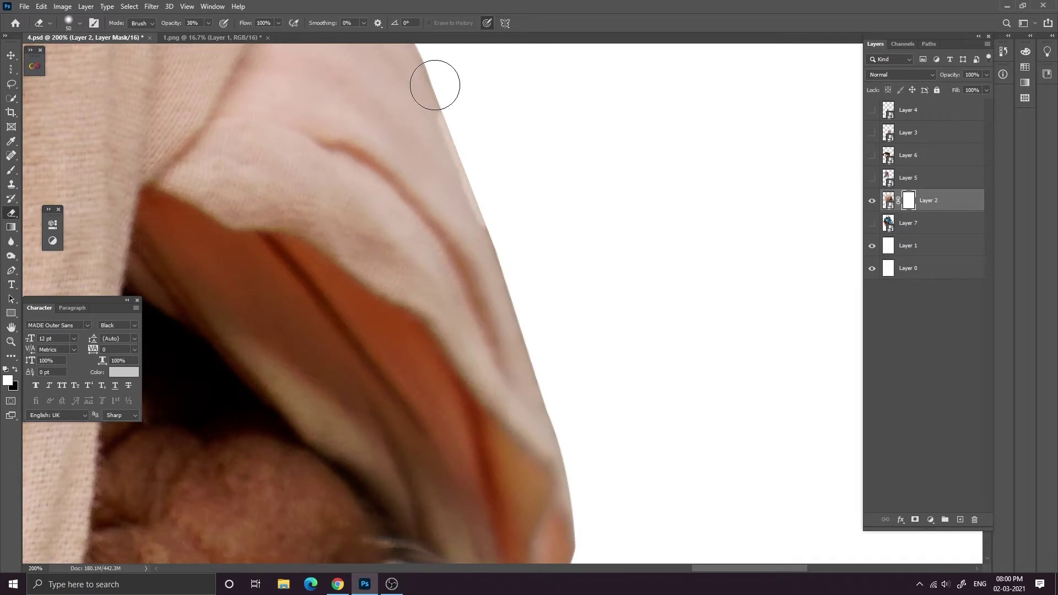
pyautogui.moveTo(434, 82); pyautogui.dragTo(466, 202)
pyautogui.hotkey('ctrl', '-')
pyautogui.hotkey('ctrl', '-')
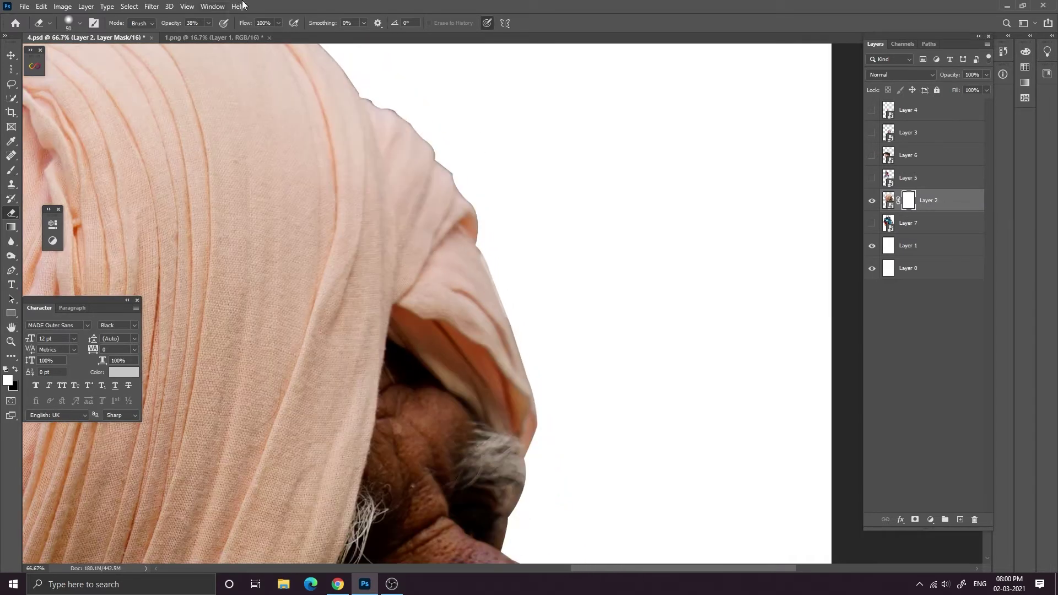
# Keep the eraser hardness at 0% and soften the turban's outline from the front fold up toward the crown.
pyautogui.moveTo(432, 133); pyautogui.dragTo(505, 200)
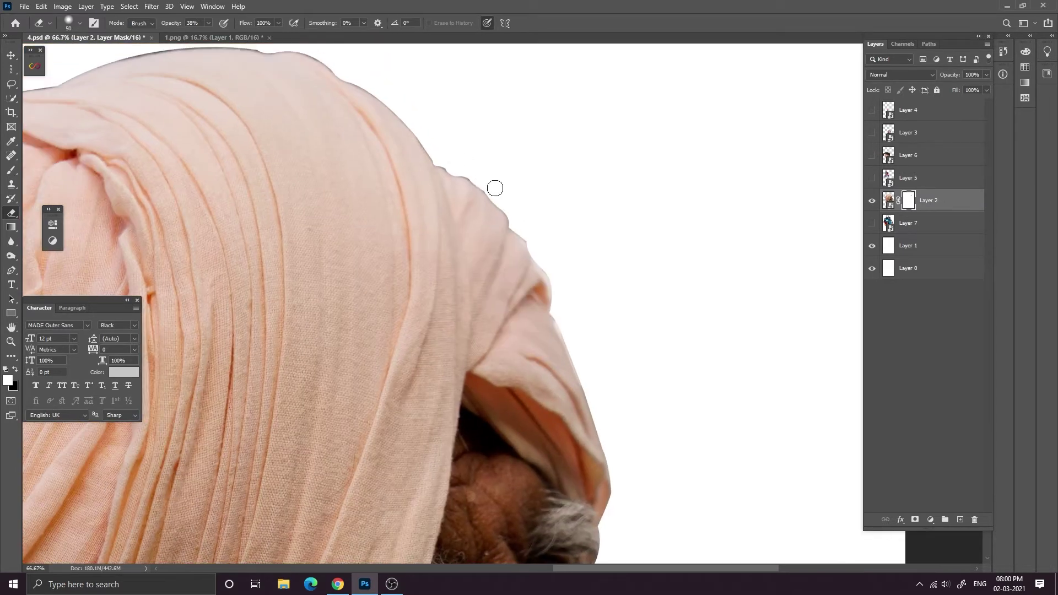
pyautogui.moveTo(516, 99); pyautogui.dragTo(544, 125)
pyautogui.rightClick(543, 125)
pyautogui.moveTo(617, 176); pyautogui.dragTo(556, 175)
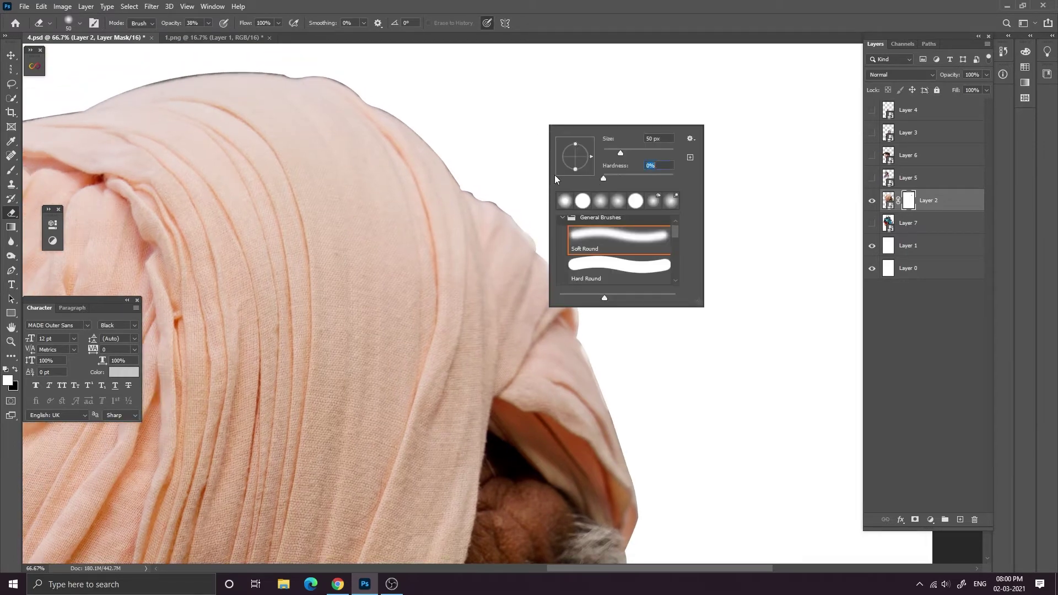
pyautogui.moveTo(483, 194); pyautogui.dragTo(510, 207)
pyautogui.hotkey('ctrl', '+')
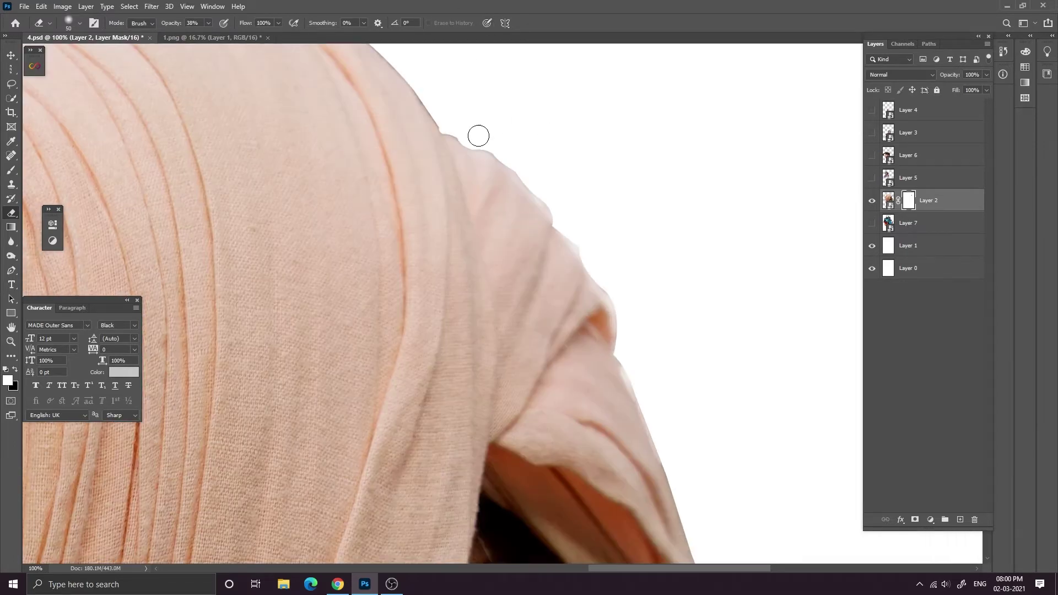
pyautogui.moveTo(527, 173); pyautogui.dragTo(610, 345)
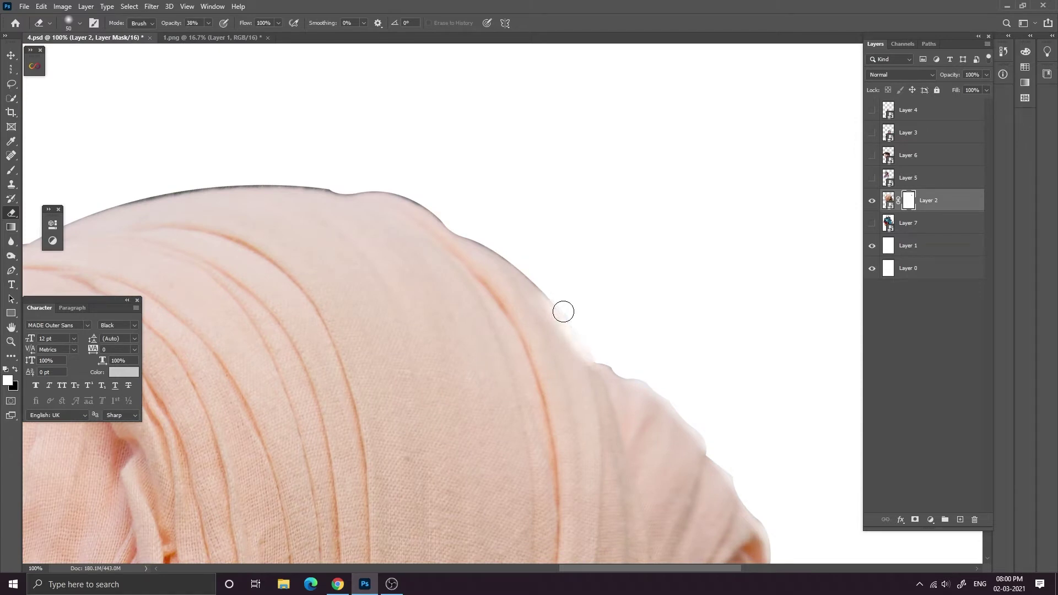
pyautogui.moveTo(563, 312)
pyautogui.mouseDown()
pyautogui.moveTo(505, 249)
pyautogui.moveTo(477, 235)
pyautogui.mouseUp()
pyautogui.hotkey('ctrl', '-')
pyautogui.hotkey('ctrl', '-')
pyautogui.hotkey('ctrl', '-')
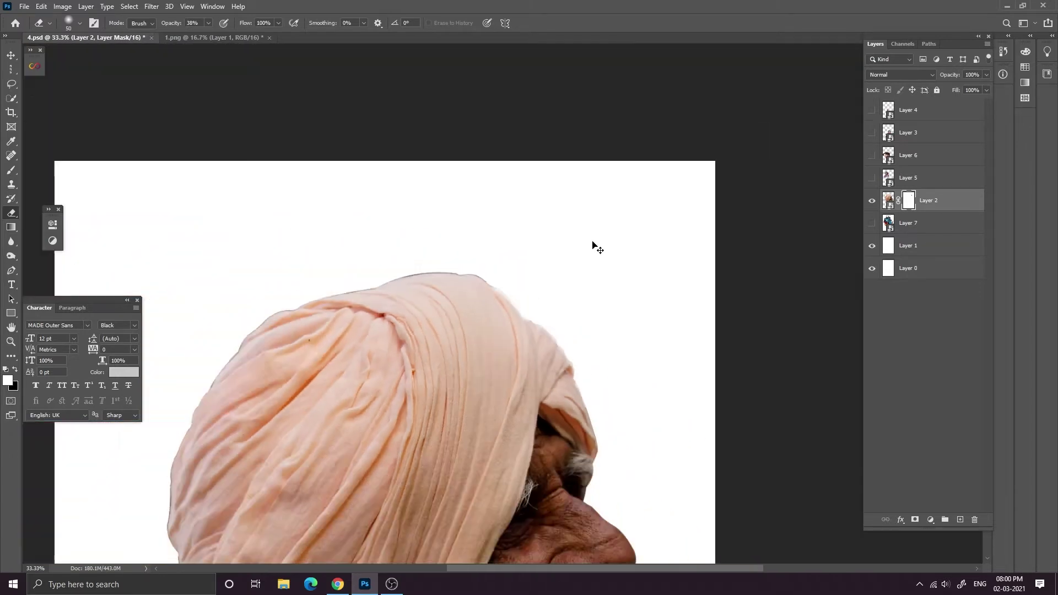
# Reduce the eraser to 30 px and erase the dark fringe near the turban's crown.
pyautogui.hotkey('ctrl', '+')
pyautogui.hotkey('ctrl', '+')
pyautogui.hotkey('ctrl', '+')
pyautogui.hotkey('ctrl', '+')
pyautogui.press('[')
pyautogui.press('[')
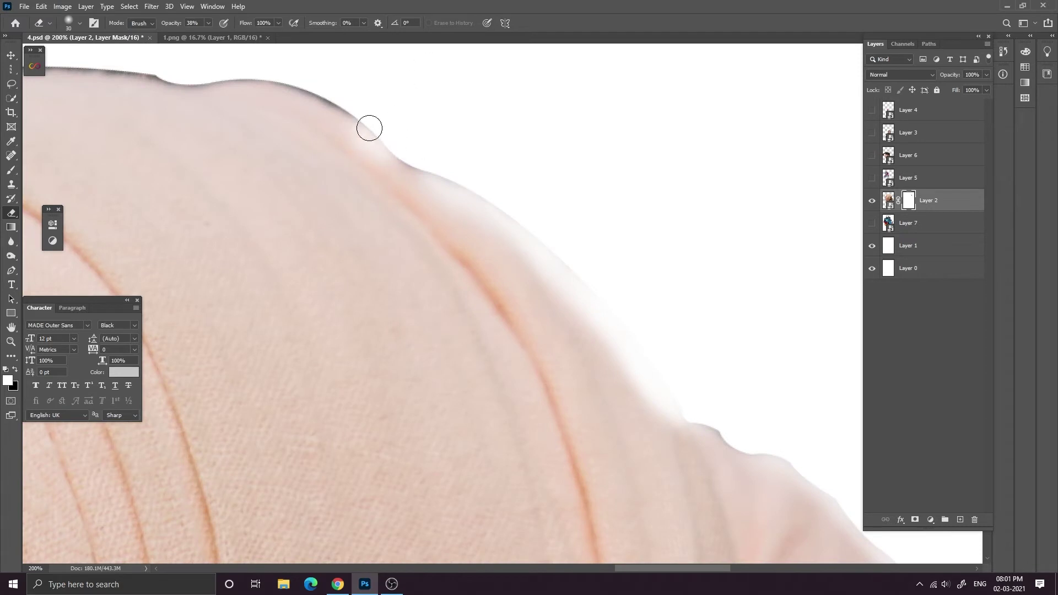
pyautogui.moveTo(370, 127); pyautogui.dragTo(451, 175)
pyautogui.hotkey('ctrl', '-')
pyautogui.hotkey('ctrl', '-')
pyautogui.hotkey('ctrl', '-')
pyautogui.hotkey('ctrl', '-')
pyautogui.hotkey('ctrl', '-')
pyautogui.hotkey('ctrl', '-')
pyautogui.hotkey('ctrl', '-')
pyautogui.hotkey('ctrl', '-')
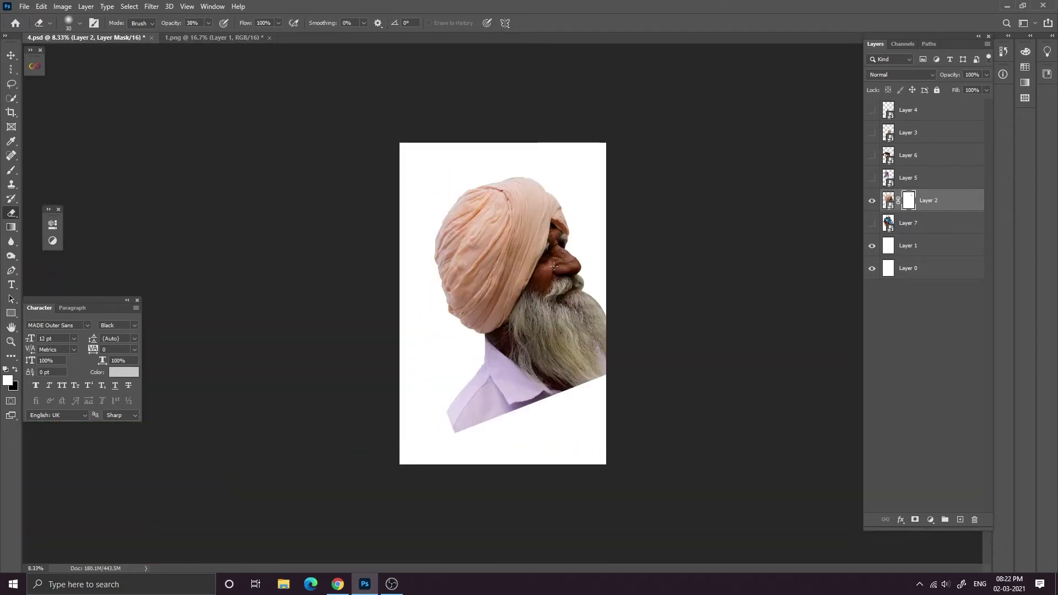
pyautogui.hotkey('ctrl', '+')
pyautogui.hotkey('ctrl', '+')
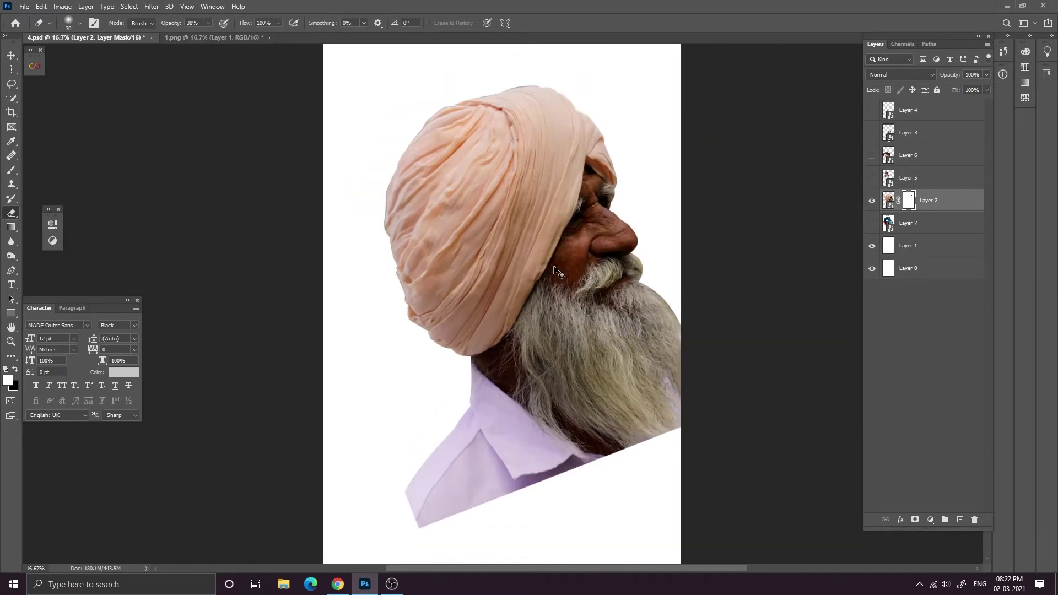
# Fade the straight cut edge below the shirt and beard with a 622 px eraser at 100% opacity.
pyautogui.hotkey('ctrl', '-')
pyautogui.moveTo(506, 276); pyautogui.dragTo(528, 276)
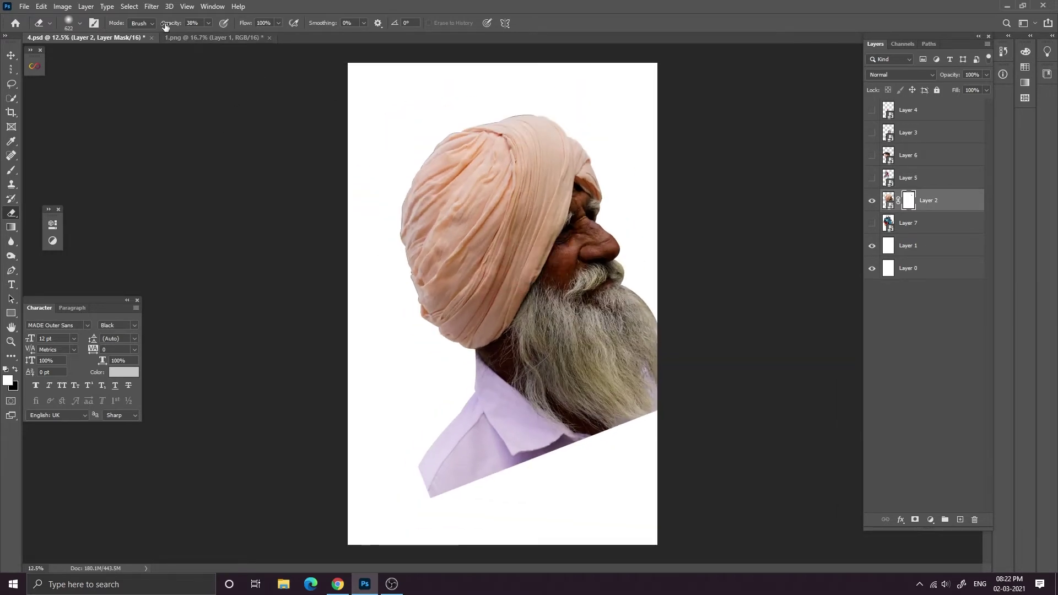
pyautogui.moveTo(165, 27); pyautogui.dragTo(204, 26)
pyautogui.moveTo(408, 470)
pyautogui.mouseDown()
pyautogui.moveTo(597, 465)
pyautogui.moveTo(636, 435)
pyautogui.moveTo(467, 473)
pyautogui.mouseUp()
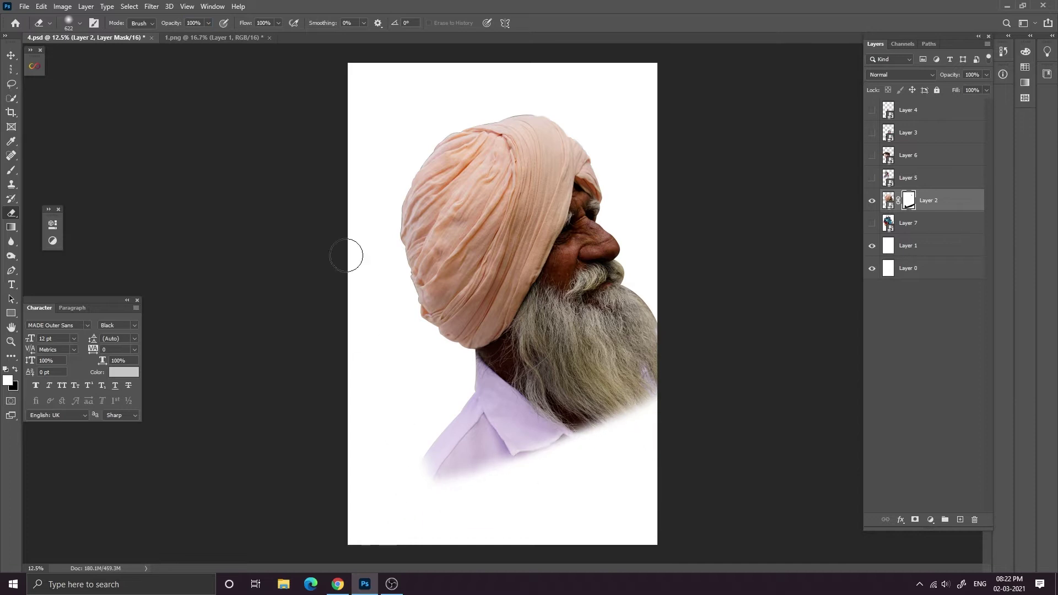
# Erase along the back of the turban, the neck and the shoulder to give them a soft faded edge.
pyautogui.moveTo(418, 158)
pyautogui.mouseDown()
pyautogui.moveTo(376, 241)
pyautogui.moveTo(386, 238)
pyautogui.moveTo(389, 271)
pyautogui.moveTo(392, 244)
pyautogui.moveTo(411, 319)
pyautogui.moveTo(461, 360)
pyautogui.moveTo(406, 312)
pyautogui.moveTo(467, 359)
pyautogui.moveTo(461, 408)
pyautogui.mouseUp()
pyautogui.hotkey('ctrl', '+')
pyautogui.moveTo(344, 140); pyautogui.dragTo(361, 237)
pyautogui.moveTo(371, 264)
pyautogui.mouseDown()
pyautogui.moveTo(366, 331)
pyautogui.moveTo(432, 446)
pyautogui.moveTo(417, 347)
pyautogui.moveTo(387, 480)
pyautogui.mouseUp()
pyautogui.moveTo(398, 444); pyautogui.dragTo(399, 454)
pyautogui.moveTo(410, 310); pyautogui.dragTo(404, 347)
pyautogui.moveTo(403, 387); pyautogui.dragTo(397, 338)
pyautogui.moveTo(358, 143); pyautogui.dragTo(365, 180)
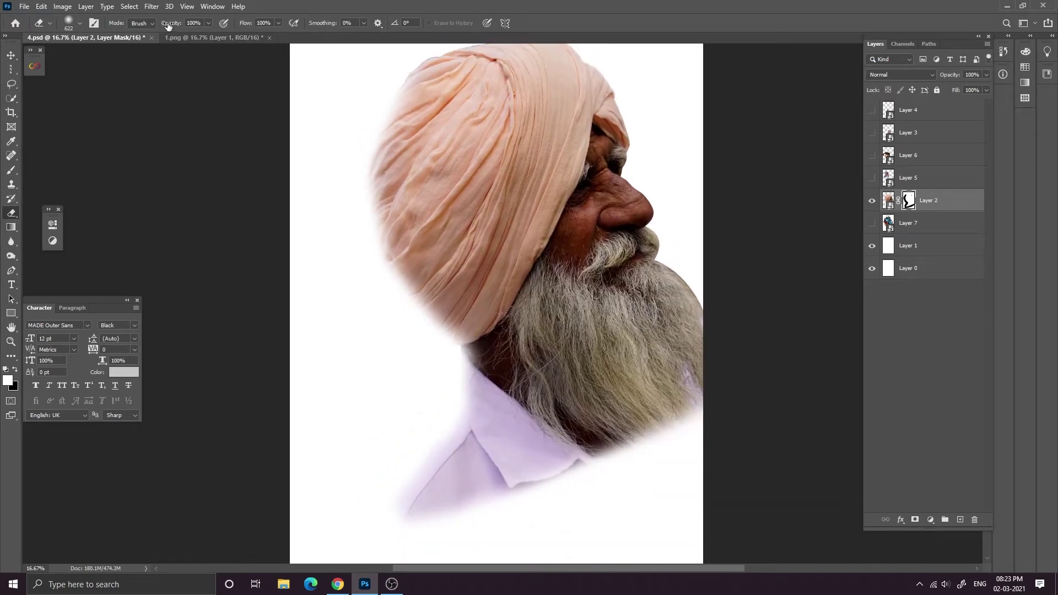
# Soften the back of the turban and the neck further with an 800 px eraser at 68% opacity.
pyautogui.moveTo(168, 27); pyautogui.dragTo(151, 29)
pyautogui.moveTo(348, 149); pyautogui.dragTo(351, 231)
pyautogui.moveTo(392, 292)
pyautogui.mouseDown()
pyautogui.moveTo(392, 385)
pyautogui.moveTo(455, 436)
pyautogui.mouseUp()
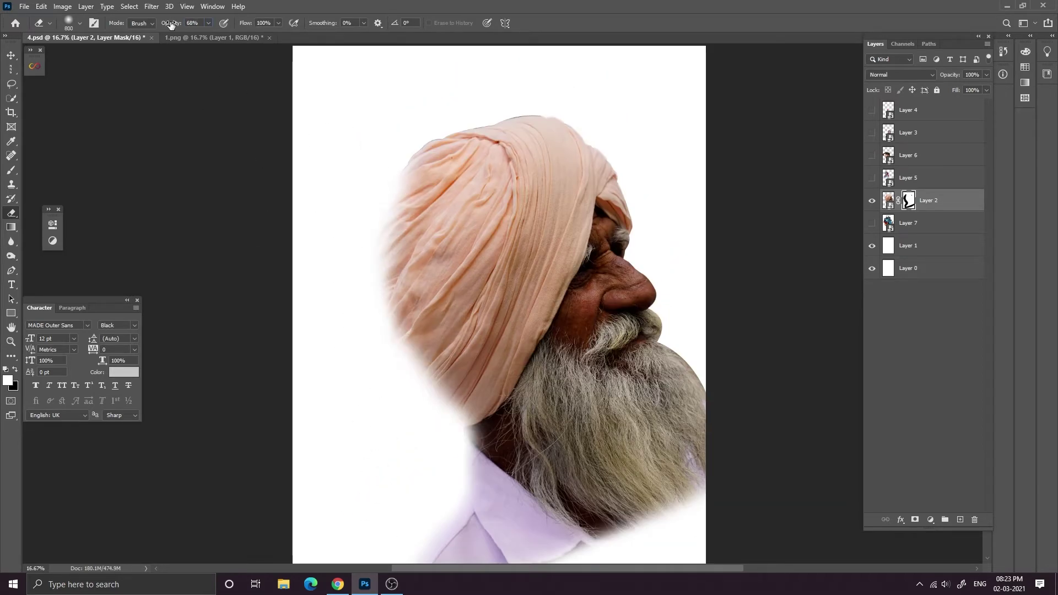
# Set the eraser opacity to 53% and fade the turban's back edge and the lower part of the shirt.
pyautogui.moveTo(171, 25); pyautogui.dragTo(163, 25)
pyautogui.moveTo(371, 228)
pyautogui.mouseDown()
pyautogui.moveTo(474, 439)
pyautogui.moveTo(429, 314)
pyautogui.mouseUp()
pyautogui.moveTo(400, 403); pyautogui.dragTo(383, 260)
pyautogui.moveTo(413, 446); pyautogui.dragTo(660, 325)
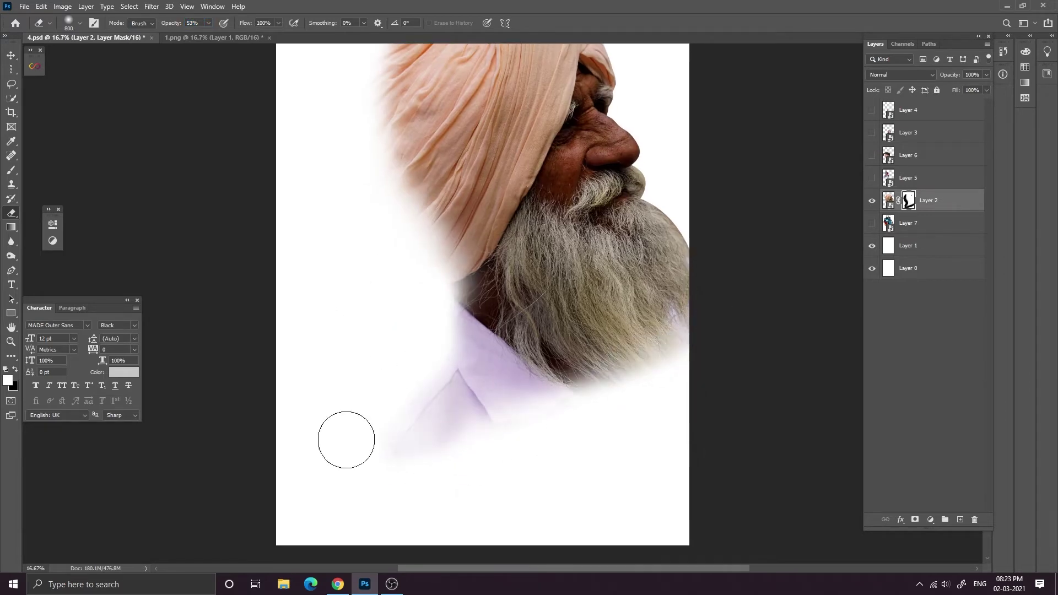
pyautogui.moveTo(346, 440); pyautogui.dragTo(508, 405)
# Set the eraser opacity to 22% and blend the turban's back edge and most of the shirt into the white background.
pyautogui.moveTo(158, 26); pyautogui.dragTo(156, 26)
pyautogui.moveTo(408, 143); pyautogui.dragTo(408, 217)
pyautogui.moveTo(362, 154)
pyautogui.mouseDown()
pyautogui.moveTo(411, 404)
pyautogui.moveTo(557, 473)
pyautogui.mouseUp()
pyautogui.moveTo(440, 226); pyautogui.dragTo(453, 300)
pyautogui.moveTo(385, 275); pyautogui.dragTo(640, 578)
pyautogui.hotkey('ctrl', '-')
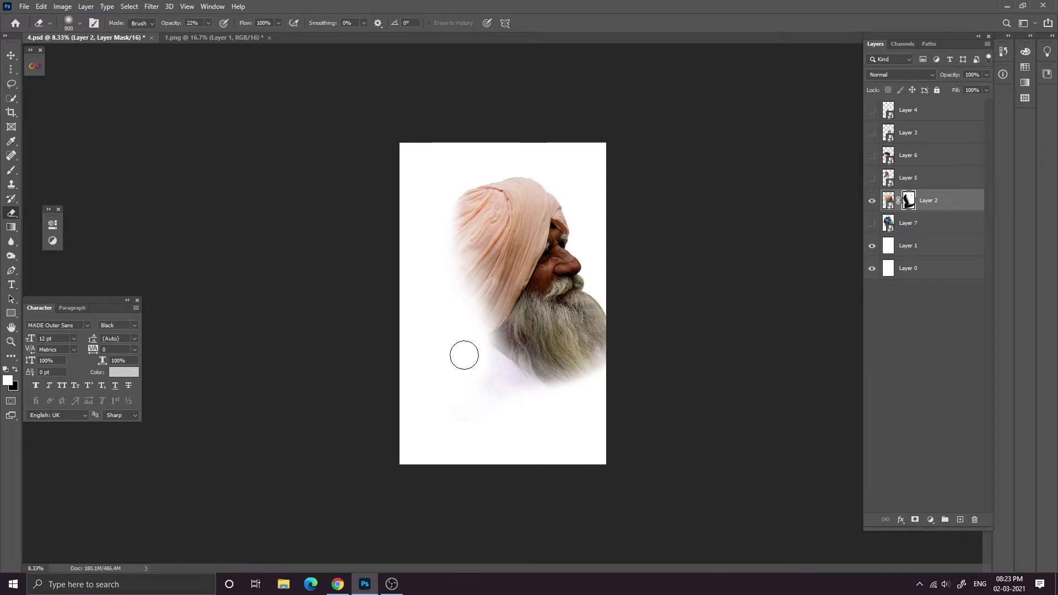
# Enlarge the eraser to 1200 px and fade the remaining shirt and the area behind the beard.
pyautogui.press(']')
pyautogui.press(']')
pyautogui.press(']')
pyautogui.press(']')
pyautogui.moveTo(547, 421)
pyautogui.mouseDown()
pyautogui.moveTo(456, 359)
pyautogui.moveTo(579, 411)
pyautogui.moveTo(524, 384)
pyautogui.moveTo(487, 319)
pyautogui.mouseUp()
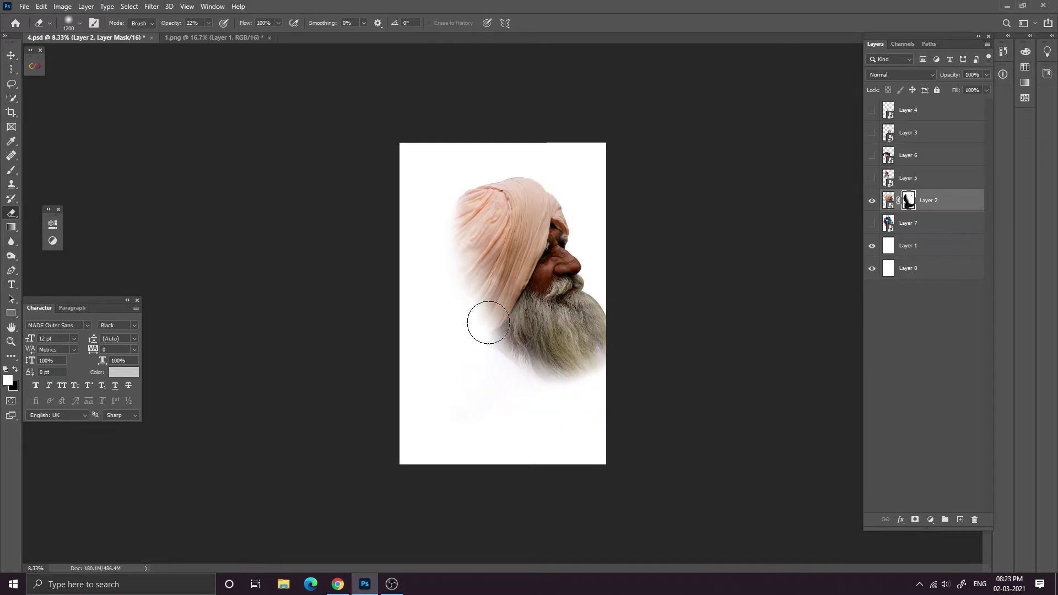
# Preview Layer 5 briefly and make Layer 6 with the young man in glasses visible.
pyautogui.press('v')
pyautogui.click(871, 178)
pyautogui.click(872, 177)
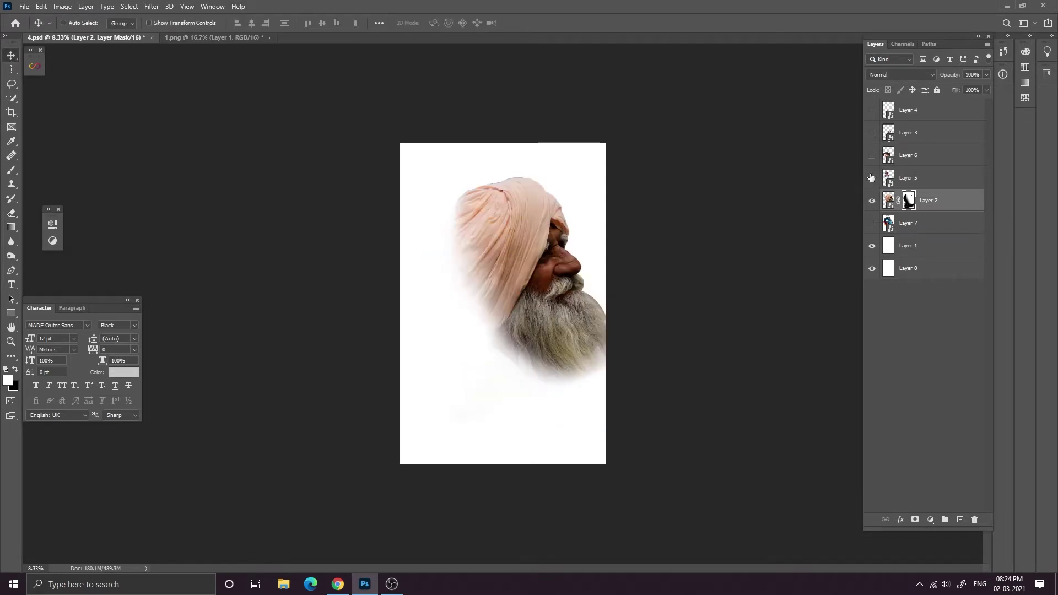
pyautogui.click(872, 155)
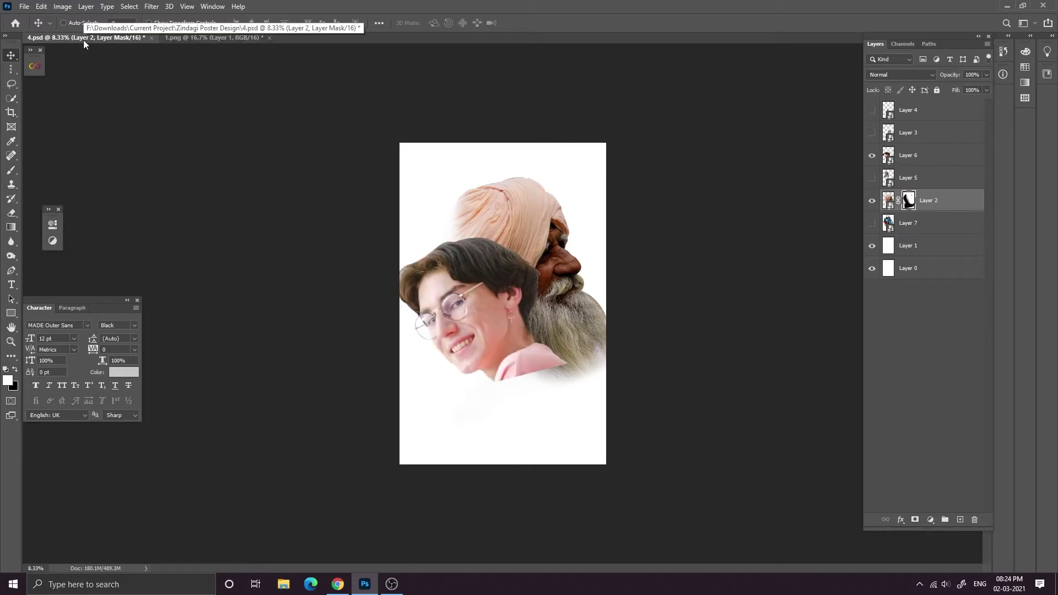
# Erase on Layer 2's mask to fade the turban's back edge and the lower end of the beard further.
pyautogui.hotkey('ctrl', '+')
pyautogui.hotkey('ctrl', '-')
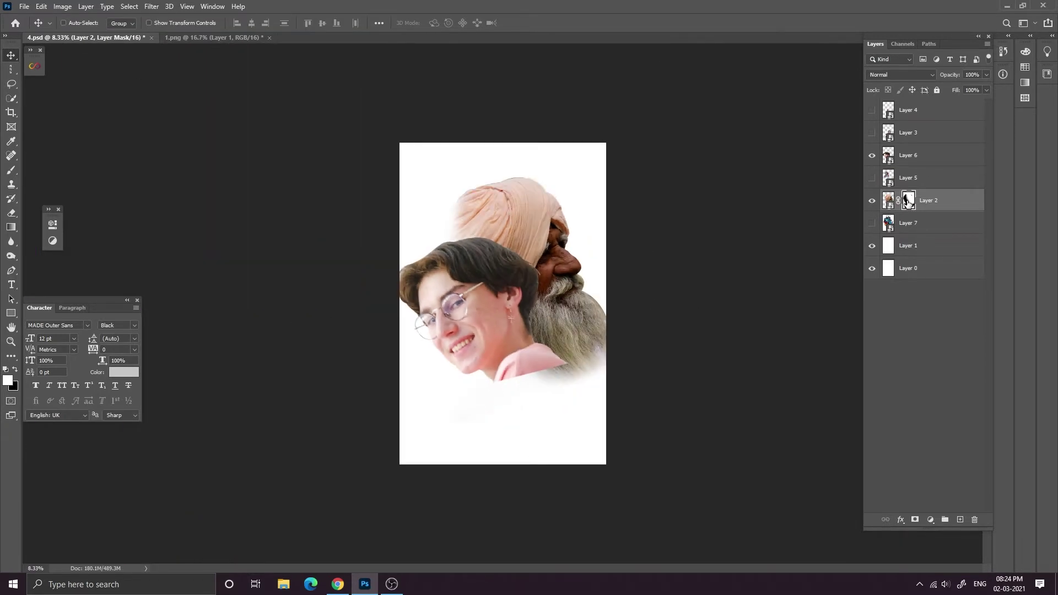
pyautogui.press('e')
pyautogui.moveTo(473, 215)
pyautogui.mouseDown()
pyautogui.moveTo(467, 193)
pyautogui.moveTo(457, 215)
pyautogui.moveTo(434, 216)
pyautogui.moveTo(463, 215)
pyautogui.mouseUp()
pyautogui.moveTo(600, 375); pyautogui.dragTo(509, 349)
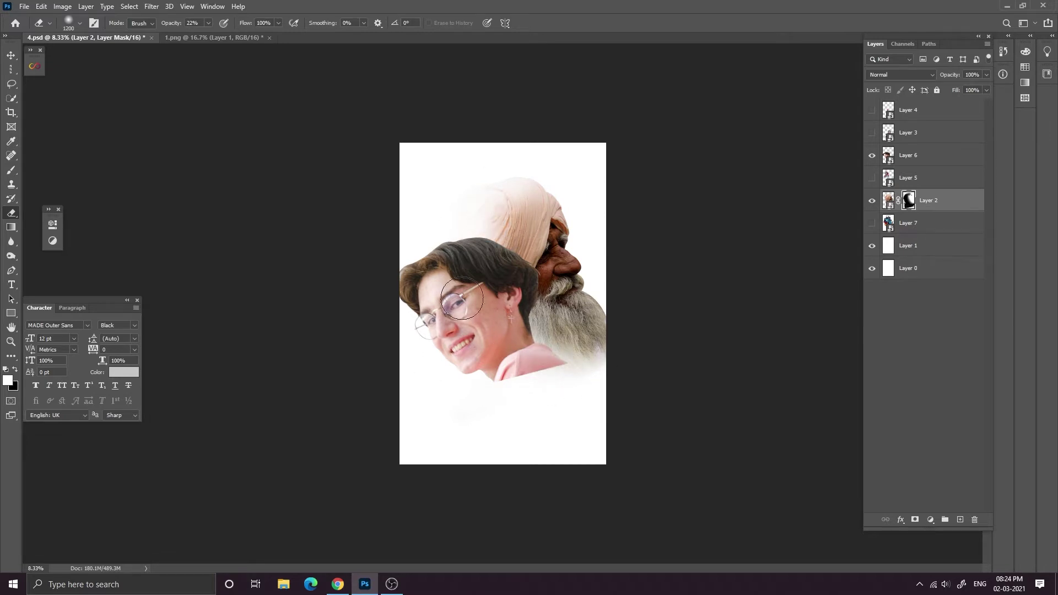
pyautogui.hotkey('ctrl', '+')
pyautogui.hotkey('ctrl', '+')
pyautogui.press('v')
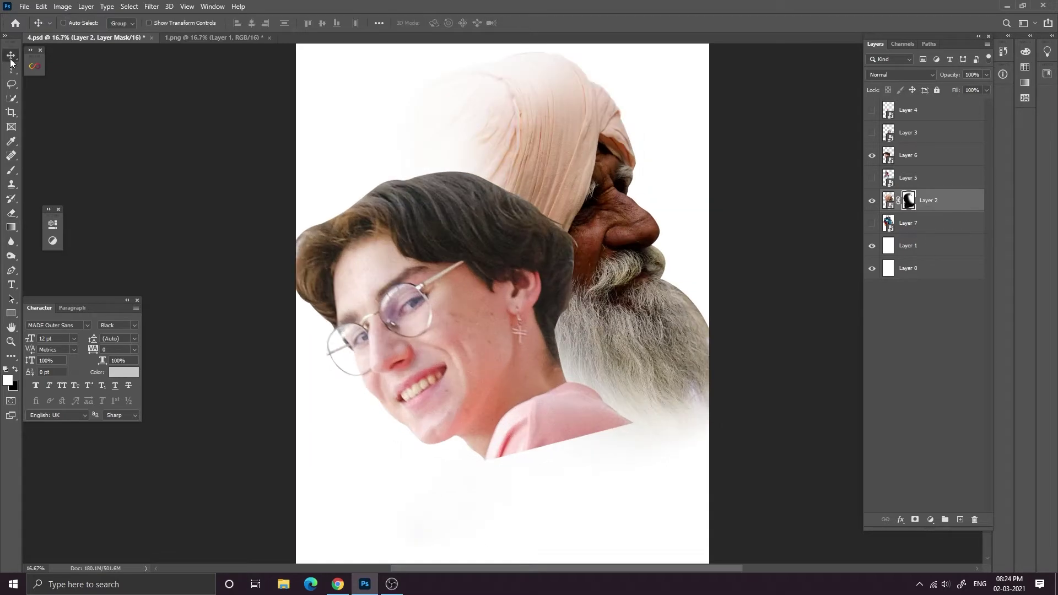
pyautogui.hotkey('ctrl', '-')
pyautogui.hotkey('ctrl', '-')
pyautogui.hotkey('ctrl', '+')
pyautogui.hotkey('ctrl', '-')
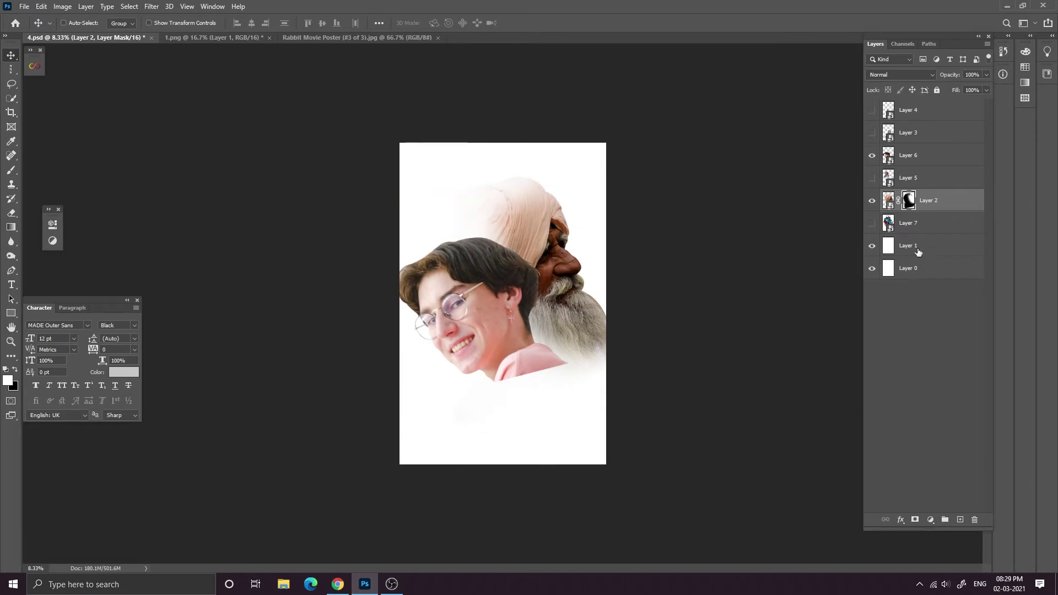
# Select Layer 7 and open the palm road photo pexels-mohamed-sarim-1033729.jpg.
pyautogui.click(908, 245)
pyautogui.click(908, 223)
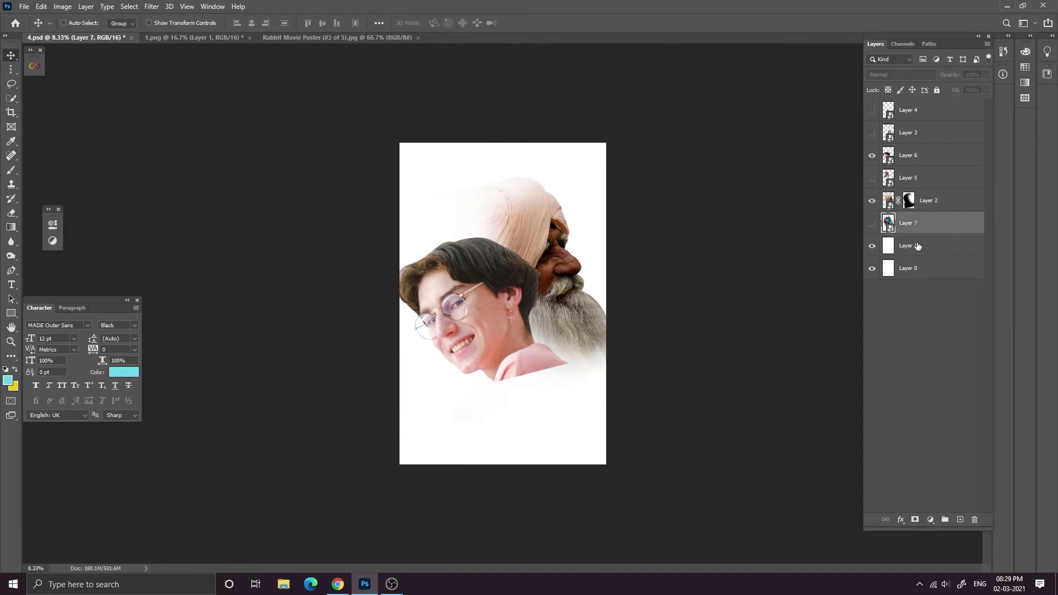
pyautogui.click(25, 6)
pyautogui.click(39, 30)
pyautogui.click(250, 158)
pyautogui.click(333, 328)
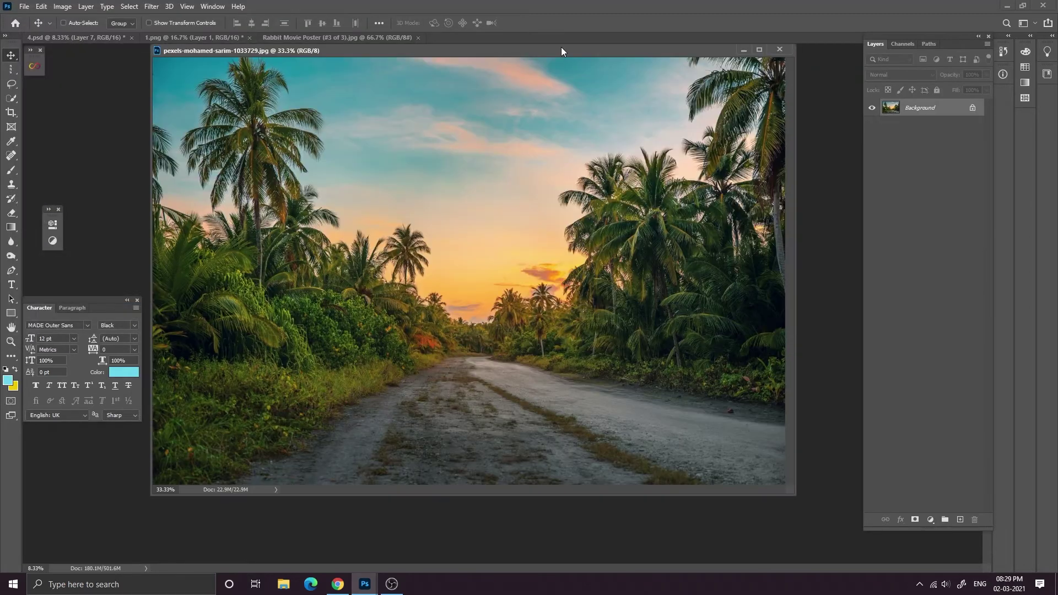
# Duplicate the palm photo's background, convert the copy to a smart object, and bring it into 4.psd above Layer 7.
pyautogui.hotkey('ctrl', '-')
pyautogui.hotkey('ctrl', '-')
pyautogui.hotkey('ctrl', 'j')
pyautogui.rightClick(914, 108)
pyautogui.click(947, 249)
pyautogui.moveTo(537, 265); pyautogui.dragTo(527, 296)
pyautogui.click(516, 224)
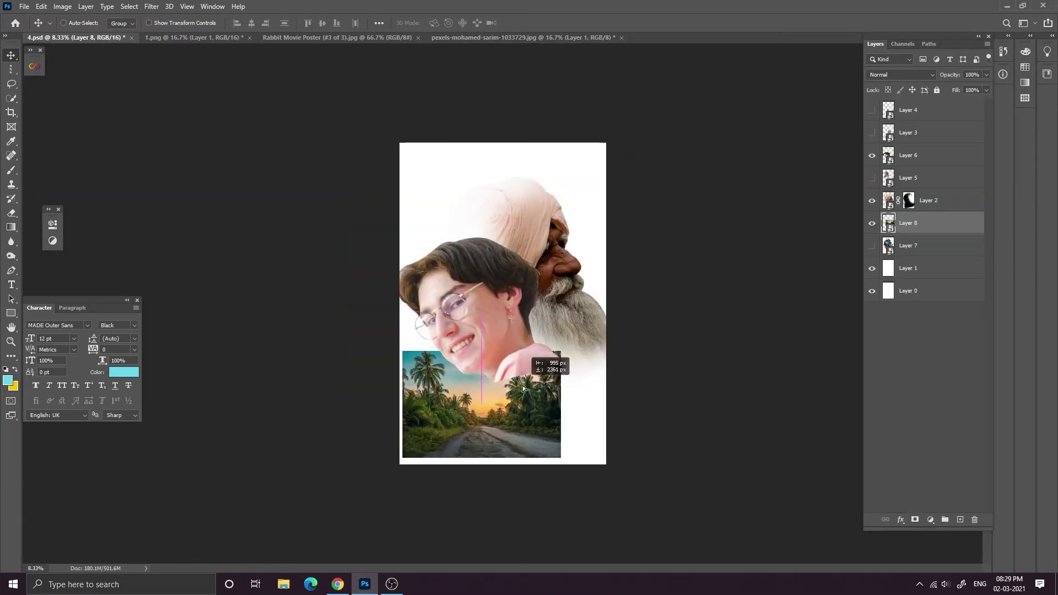
# Hide the portrait layers and scale the palm photo to about 405%, positioning it to fill the whole canvas.
pyautogui.moveTo(876, 200); pyautogui.dragTo(872, 157)
pyautogui.hotkey('ctrl', 't')
pyautogui.moveTo(554, 356); pyautogui.dragTo(883, 181)
pyautogui.moveTo(724, 280); pyautogui.dragTo(610, 281)
pyautogui.hotkey('ctrl', '-')
pyautogui.hotkey('ctrl', '-')
pyautogui.moveTo(643, 207); pyautogui.dragTo(754, 157)
pyautogui.moveTo(729, 208); pyautogui.dragTo(628, 265)
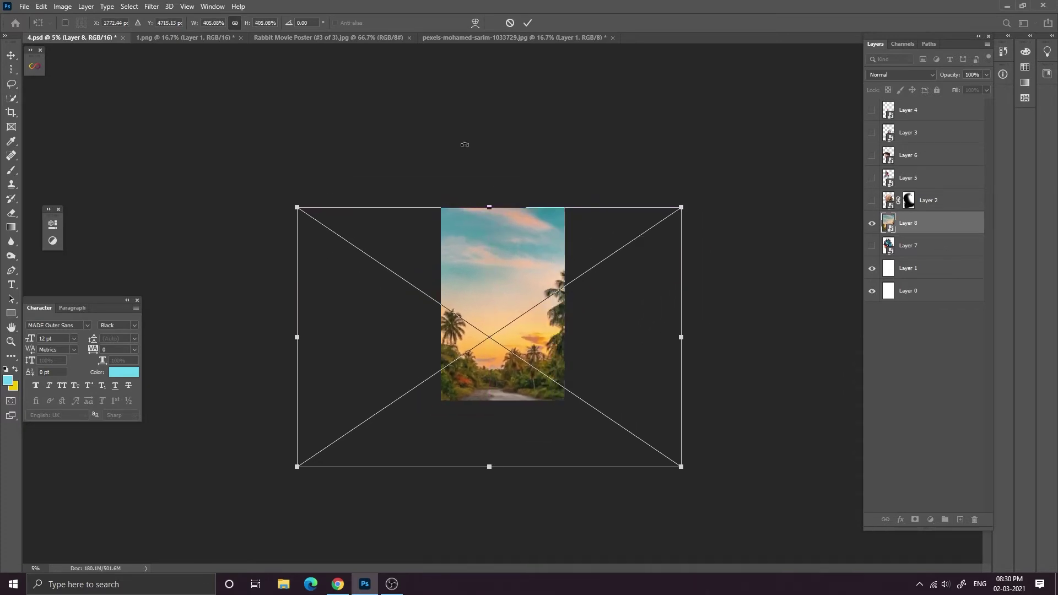
pyautogui.click(527, 23)
pyautogui.scroll(3, 545, 61)
pyautogui.scroll(-1, 548, 64)
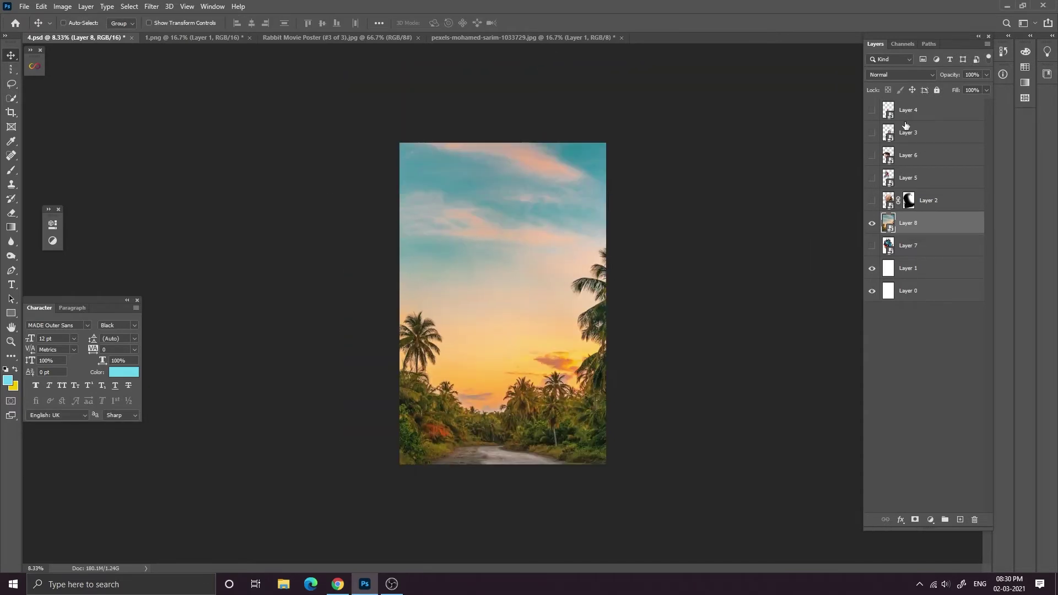
# Preview the portraits in Layers 2, 5 and 6 against the palm sunset, leaving them hidden.
pyautogui.click(871, 201)
pyautogui.click(871, 180)
pyautogui.click(871, 179)
pyautogui.click(871, 156)
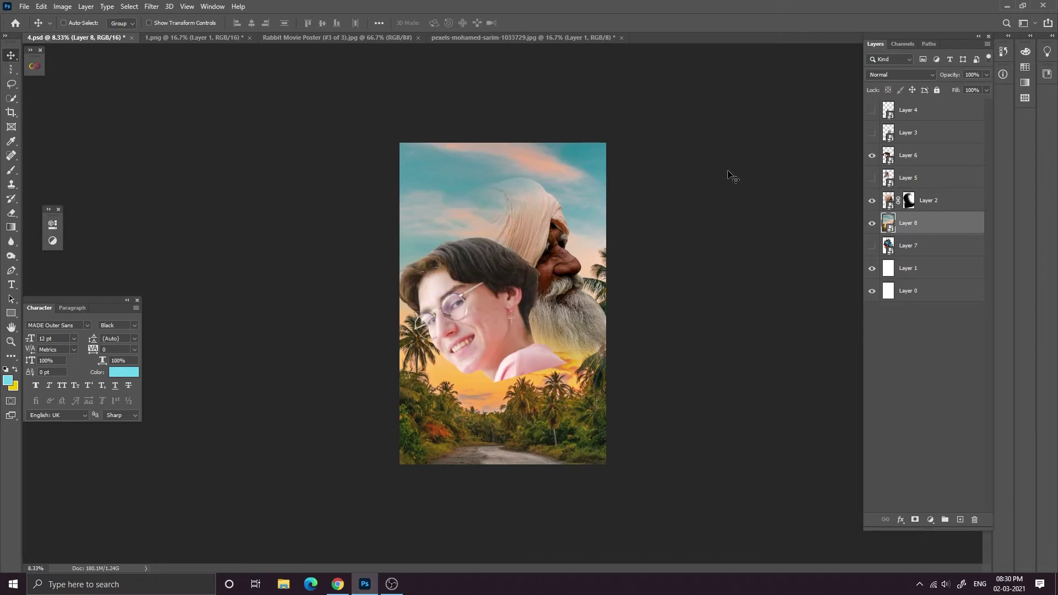
pyautogui.click(871, 199)
pyautogui.click(872, 157)
# Close the pexels-mohamed-sarim-1033729.jpg document and return to 4.psd.
pyautogui.rightClick(926, 222)
pyautogui.click(335, 45)
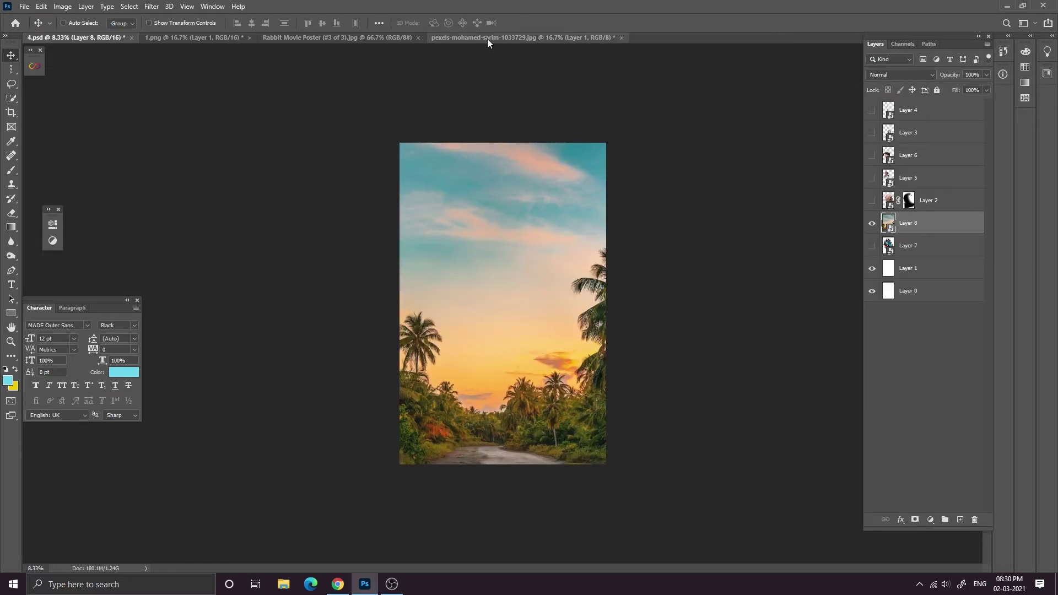
pyautogui.click(488, 38)
pyautogui.click(622, 38)
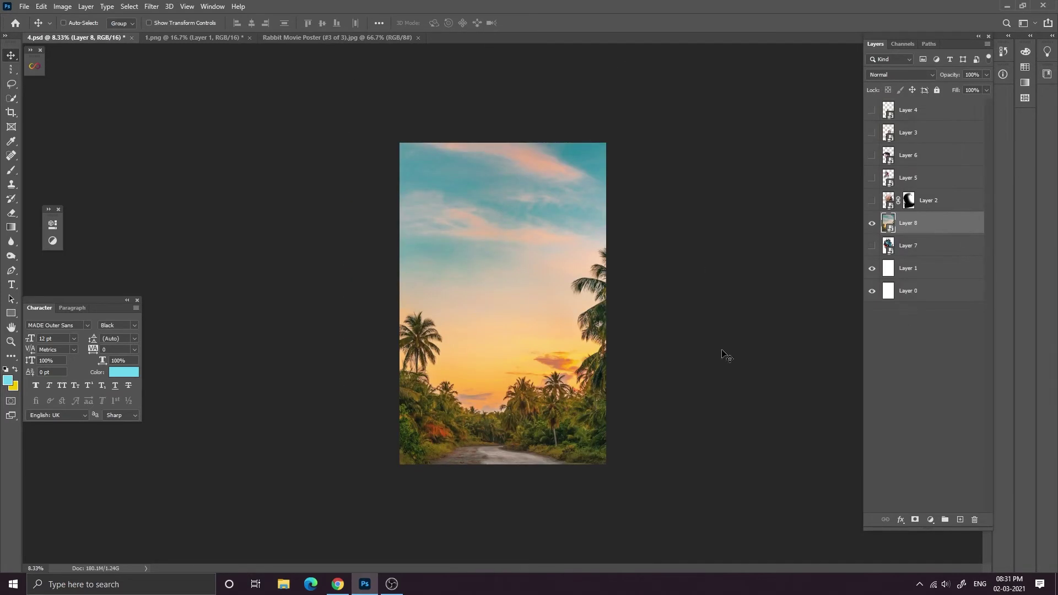
# Set the palm photo's layer opacity to 56%, check it behind the old man, and hide the photo layer.
pyautogui.moveTo(948, 75); pyautogui.dragTo(924, 80)
pyautogui.click(871, 203)
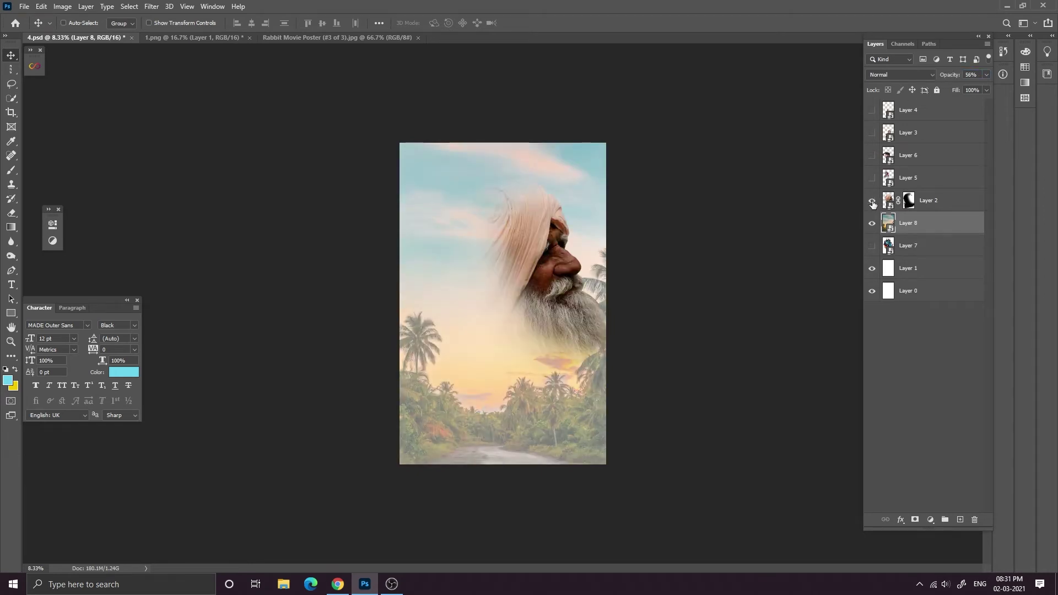
pyautogui.click(871, 203)
pyautogui.click(871, 222)
# Make the portraits in Layers 2, 6 and 5 visible on the white background.
pyautogui.click(871, 203)
pyautogui.click(871, 155)
pyautogui.hotkey('ctrl', '+')
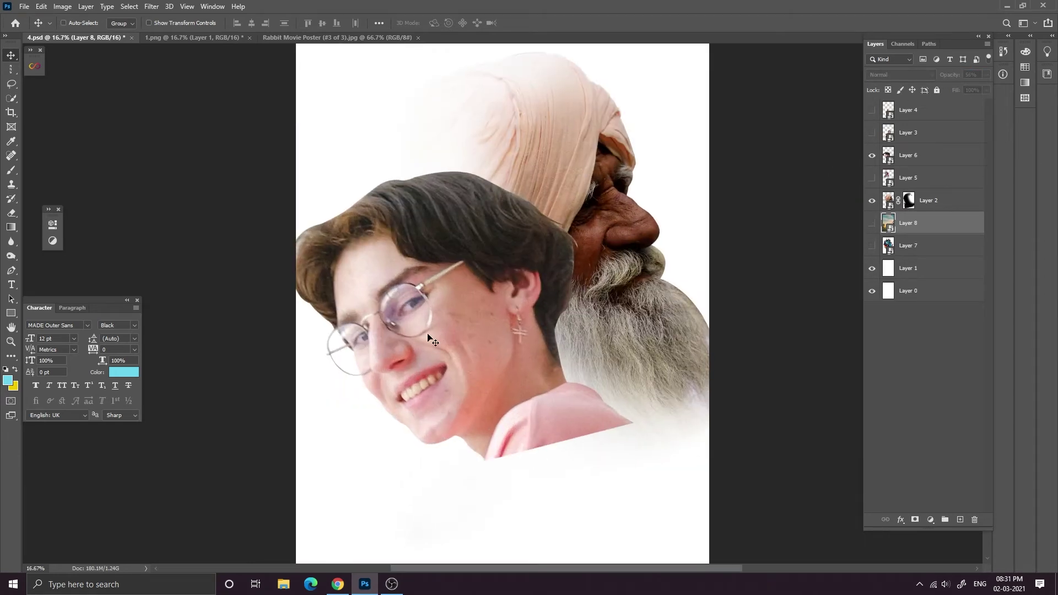
pyautogui.click(871, 178)
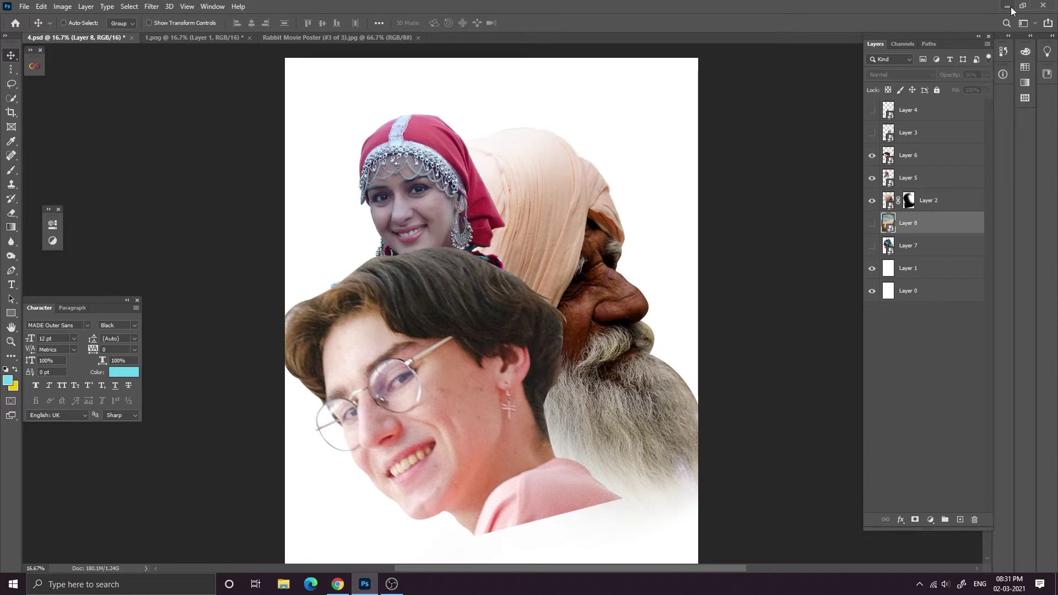
pyautogui.hotkey('ctrl', '-')
pyautogui.hotkey('ctrl', '-')
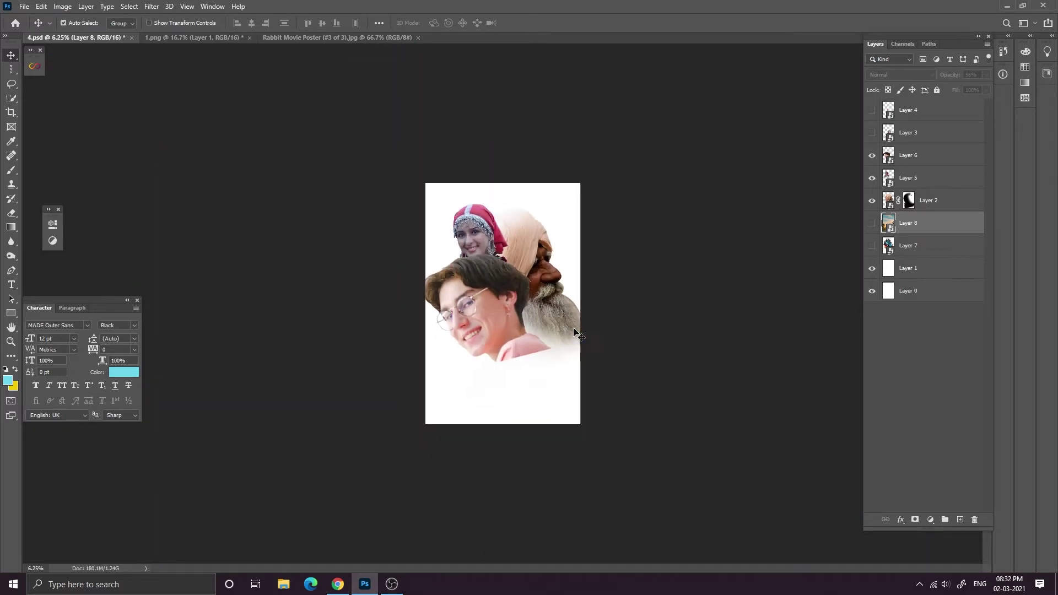
# Try a layer mask on Layer 6, erasing along the young man's shirt and the back of his hair.
pyautogui.hotkey('ctrl', '+')
pyautogui.hotkey('ctrl', '+')
pyautogui.hotkey('ctrl', '+')
pyautogui.hotkey('ctrl', '+')
pyautogui.moveTo(720, 405); pyautogui.dragTo(652, 323)
pyautogui.click(884, 160)
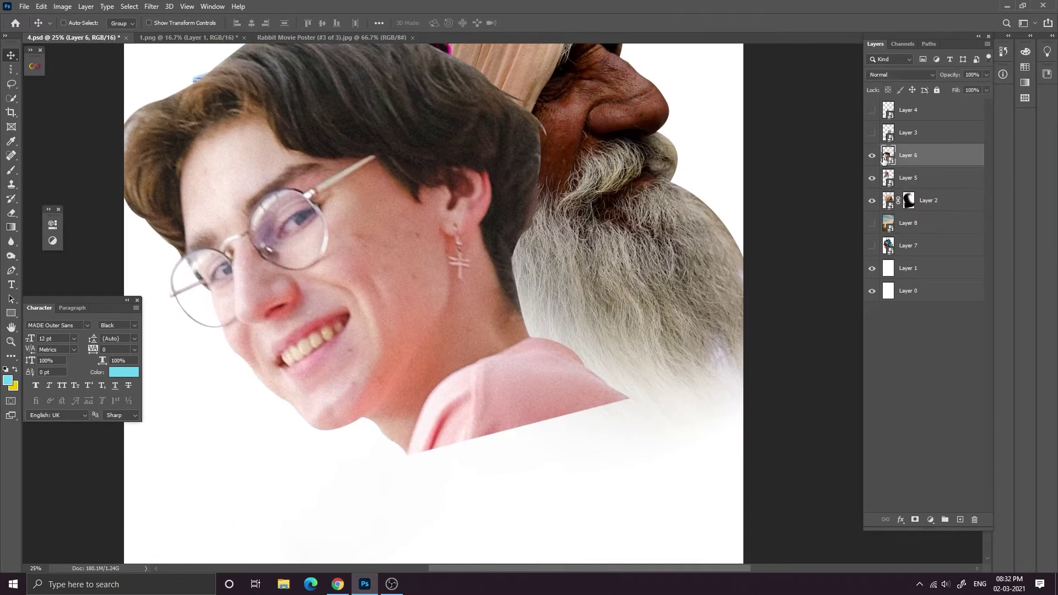
pyautogui.click(914, 519)
pyautogui.press('e')
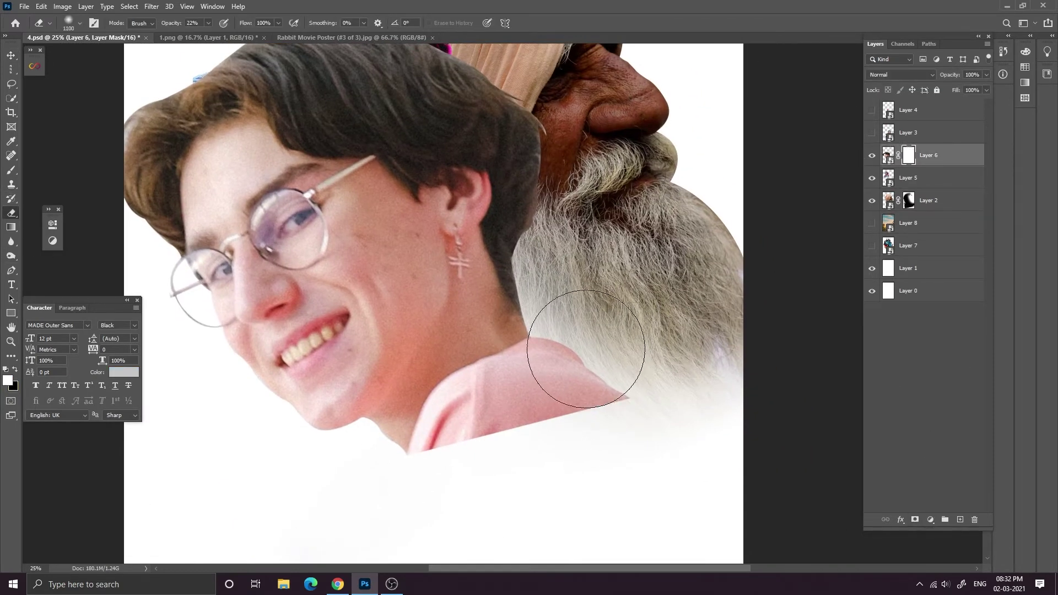
pyautogui.moveTo(693, 476)
pyautogui.mouseDown()
pyautogui.moveTo(576, 427)
pyautogui.moveTo(441, 458)
pyautogui.moveTo(488, 446)
pyautogui.moveTo(528, 286)
pyautogui.moveTo(635, 387)
pyautogui.moveTo(655, 535)
pyautogui.mouseUp()
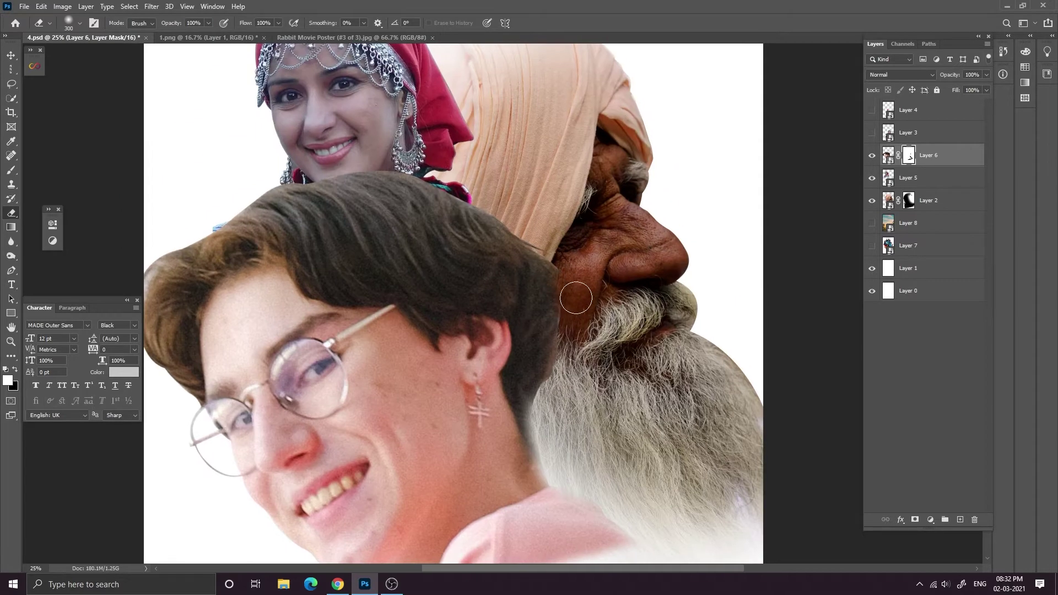
pyautogui.moveTo(573, 297)
pyautogui.mouseDown()
pyautogui.moveTo(512, 214)
pyautogui.moveTo(576, 457)
pyautogui.moveTo(532, 318)
pyautogui.mouseUp()
pyautogui.scroll(-3, 559, 392)
pyautogui.scroll(3, 581, 426)
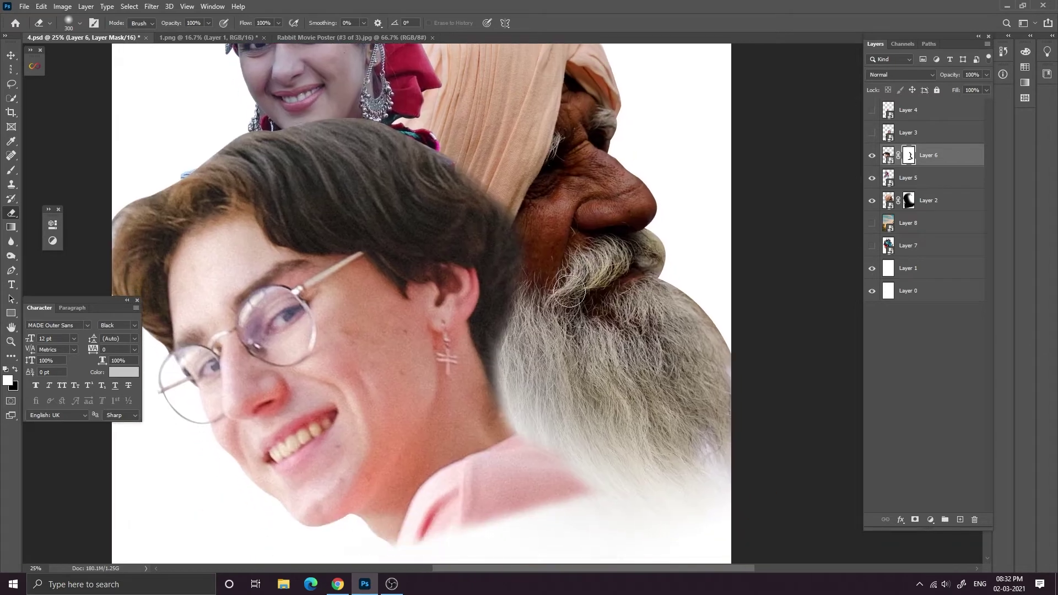
# Undo the last eraser strokes and delete Layer 6's mask.
pyautogui.hotkey('ctrl', 'z')
pyautogui.hotkey('ctrl', 'z')
pyautogui.hotkey('ctrl', 'z')
pyautogui.hotkey('ctrl', 'z')
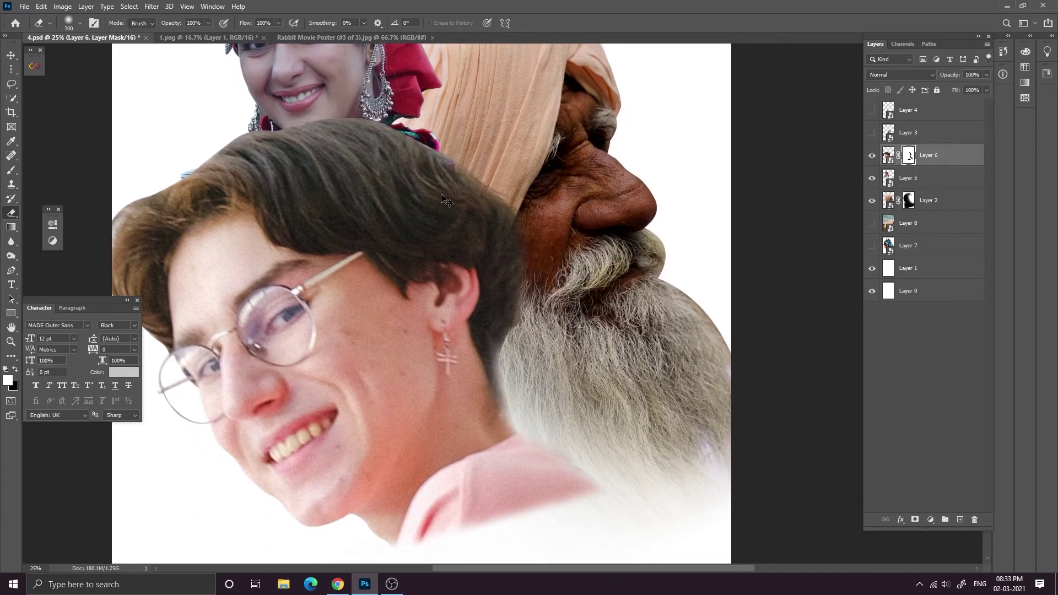
pyautogui.moveTo(603, 351); pyautogui.dragTo(571, 267)
pyautogui.rightClick(911, 155)
pyautogui.click(931, 175)
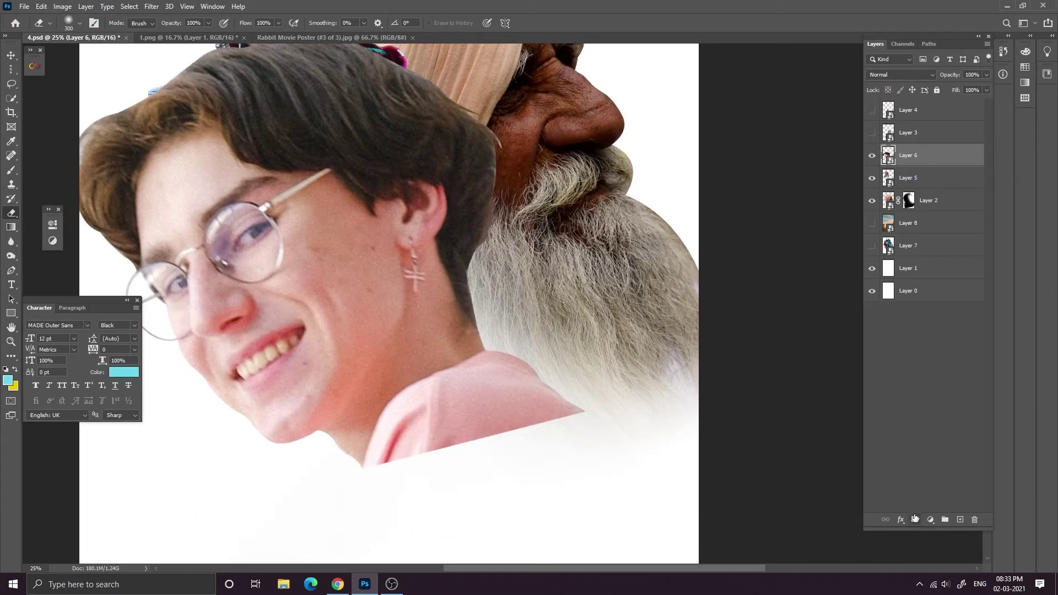
# Add a new mask to Layer 6 and soften the shirt's straight lower edge with a 300 px eraser at 100% opacity.
pyautogui.click(915, 519)
pyautogui.moveTo(574, 422)
pyautogui.mouseDown()
pyautogui.moveTo(464, 454)
pyautogui.moveTo(416, 448)
pyautogui.mouseUp()
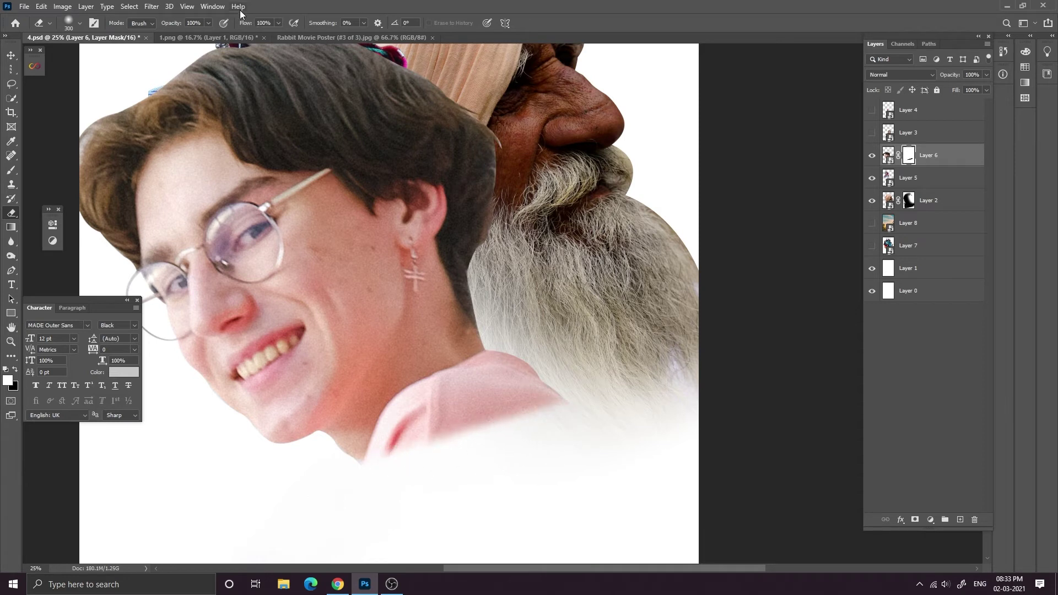
pyautogui.moveTo(547, 417); pyautogui.dragTo(496, 409)
# Enlarge the eraser to 600 px, set its opacity to 23%, and fade the lower pink shirt into the white background.
pyautogui.press(']')
pyautogui.press(']')
pyautogui.press(']')
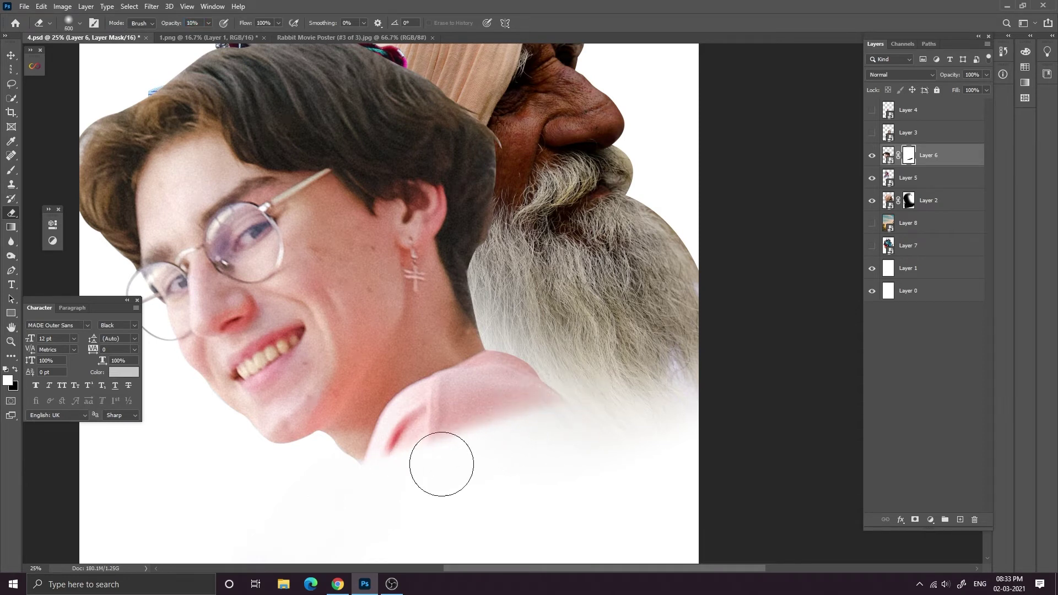
pyautogui.moveTo(442, 465)
pyautogui.mouseDown()
pyautogui.moveTo(549, 402)
pyautogui.moveTo(548, 415)
pyautogui.moveTo(389, 461)
pyautogui.moveTo(560, 364)
pyautogui.mouseUp()
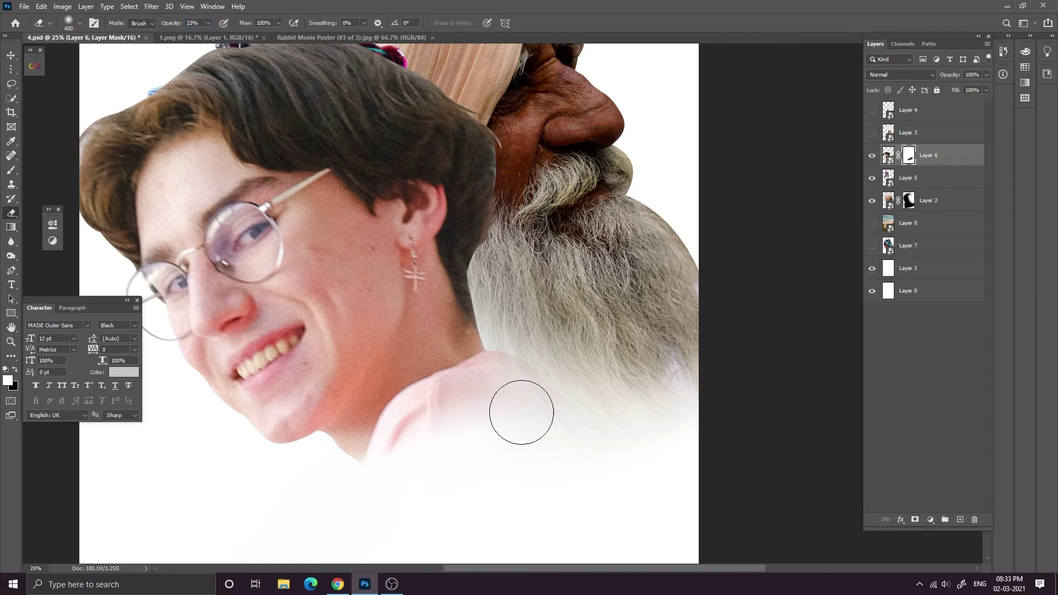
pyautogui.press('v')
pyautogui.hotkey('ctrl', '0')
pyautogui.hotkey('ctrl', '+')
pyautogui.hotkey('ctrl', '+')
pyautogui.hotkey('ctrl', '+')
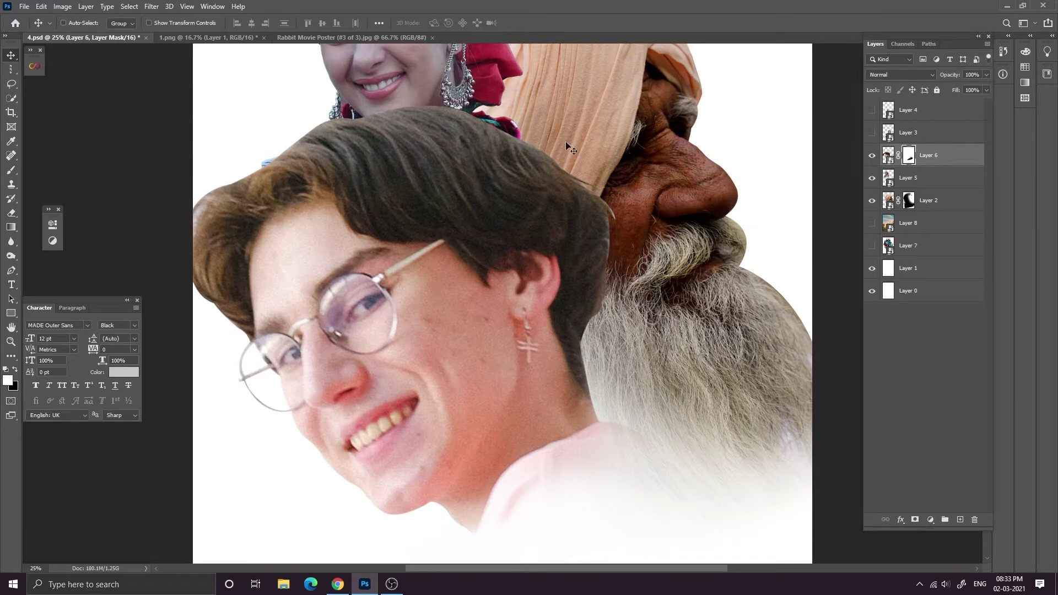
# Erase the back edge of the young man's hair on Layer 6's mask to blend it into the old man's portrait.
pyautogui.press('e')
pyautogui.moveTo(600, 184)
pyautogui.mouseDown()
pyautogui.moveTo(633, 249)
pyautogui.moveTo(615, 276)
pyautogui.moveTo(545, 130)
pyautogui.mouseUp()
pyautogui.moveTo(552, 135)
pyautogui.mouseDown()
pyautogui.moveTo(552, 164)
pyautogui.moveTo(522, 187)
pyautogui.moveTo(621, 313)
pyautogui.mouseUp()
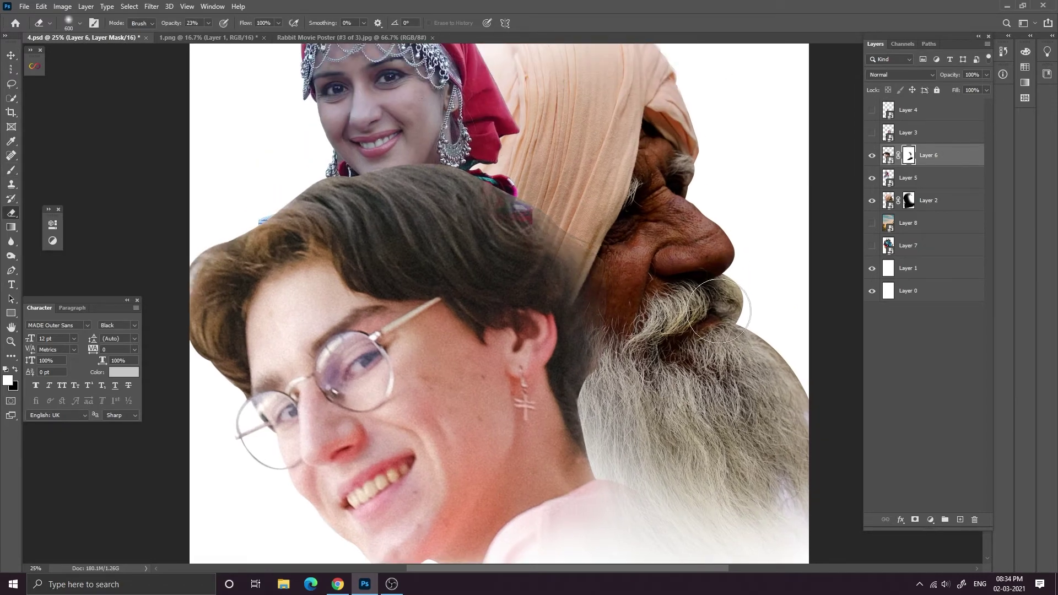
pyautogui.hotkey('ctrl', '-')
pyautogui.hotkey('ctrl', '-')
pyautogui.hotkey('ctrl', '-')
pyautogui.hotkey('ctrl', '-')
pyautogui.hotkey('ctrl', '-')
pyautogui.hotkey('ctrl', '+')
pyautogui.hotkey('ctrl', '+')
pyautogui.hotkey('ctrl', '+')
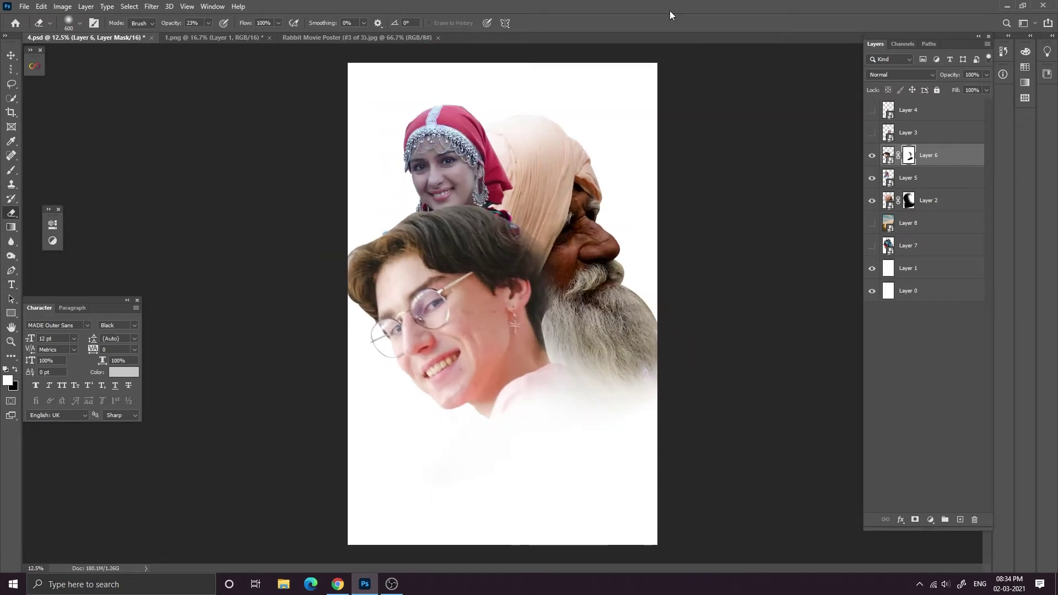
# Shift the woman in the red headscarf on Layer 5 sideways, closer to the old man's turban.
pyautogui.click(883, 178)
pyautogui.press('v')
pyautogui.hotkey('shift', 'Right')
pyautogui.hotkey('shift', 'Right')
pyautogui.hotkey('shift', 'Right')
pyautogui.hotkey('shift', 'Right')
pyautogui.hotkey('shift', 'Right')
pyautogui.hotkey('shift', 'Right')
pyautogui.hotkey('shift', 'Right')
pyautogui.hotkey('shift', 'Right')
pyautogui.hotkey('shift', 'Right')
pyautogui.hotkey('shift', 'Right')
pyautogui.hotkey('shift', 'Right')
pyautogui.hotkey('shift', 'Right')
pyautogui.hotkey('shift', 'Right')
pyautogui.hotkey('shift', 'Right')
pyautogui.hotkey('shift', 'Right')
pyautogui.hotkey('shift', 'Right')
pyautogui.hotkey('shift', 'Right')
pyautogui.hotkey('shift', 'Right')
pyautogui.hotkey('shift', 'Right')
pyautogui.hotkey('shift', 'Right')
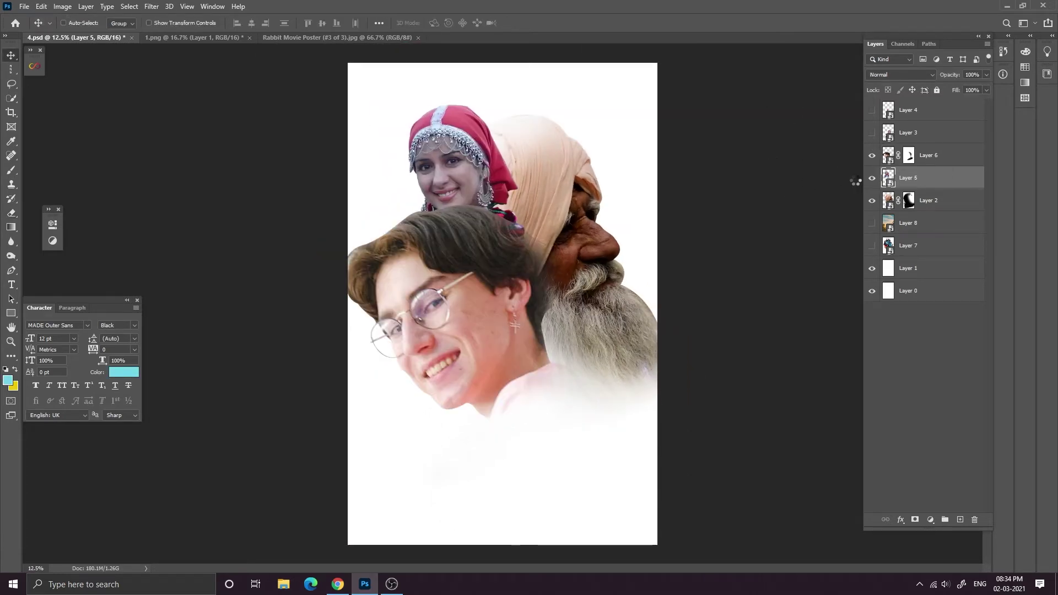
pyautogui.hotkey('shift', 'Left')
pyautogui.hotkey('shift', 'Left')
pyautogui.hotkey('shift', 'Left')
pyautogui.hotkey('shift', 'Left')
pyautogui.hotkey('shift', 'Left')
pyautogui.hotkey('shift', 'Left')
pyautogui.hotkey('shift', 'Left')
# Move the woman on Layer 5 slightly upward above the young man's hair.
pyautogui.hotkey('shift', 'Up')
pyautogui.hotkey('shift', 'Up')
pyautogui.hotkey('shift', 'Up')
pyautogui.hotkey('shift', 'Up')
pyautogui.hotkey('shift', 'Up')
pyautogui.hotkey('shift', 'Up')
pyautogui.hotkey('shift', 'Up')
pyautogui.hotkey('shift', 'Up')
pyautogui.hotkey('shift', 'Up')
pyautogui.hotkey('shift', 'Up')
pyautogui.hotkey('shift', 'Up')
pyautogui.hotkey('shift', 'Up')
pyautogui.hotkey('shift', 'Up')
pyautogui.hotkey('shift', 'Up')
pyautogui.hotkey('shift', 'Up')
pyautogui.hotkey('shift', 'Up')
pyautogui.hotkey('shift', 'Up')
pyautogui.hotkey('shift', 'Up')
pyautogui.hotkey('shift', 'Up')
pyautogui.hotkey('shift', 'Up')
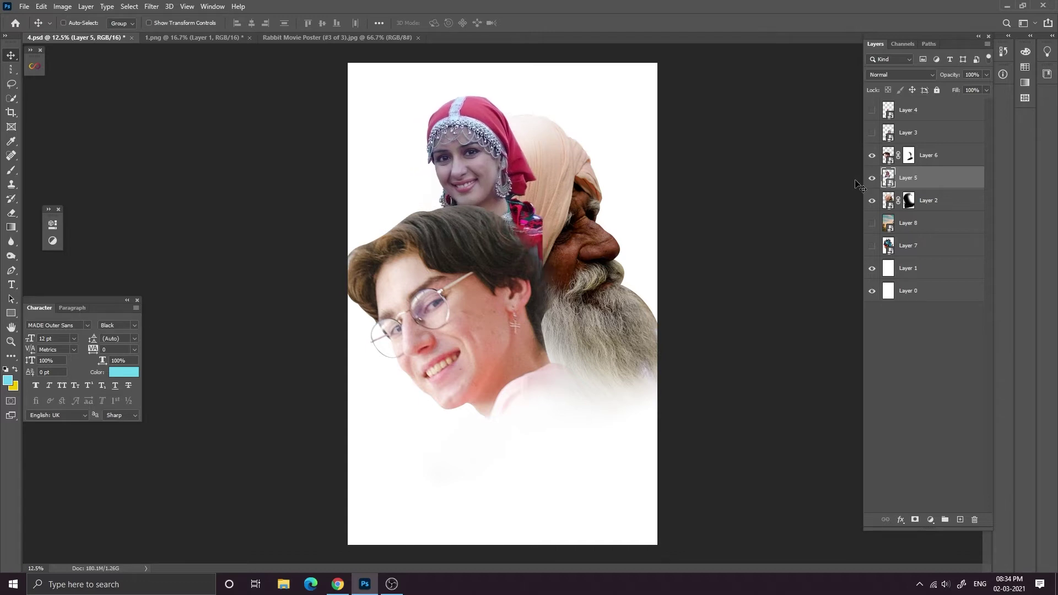
pyautogui.hotkey('ctrl', '-')
pyautogui.hotkey('ctrl', '-')
pyautogui.hotkey('ctrl', '+')
pyautogui.hotkey('ctrl', '+')
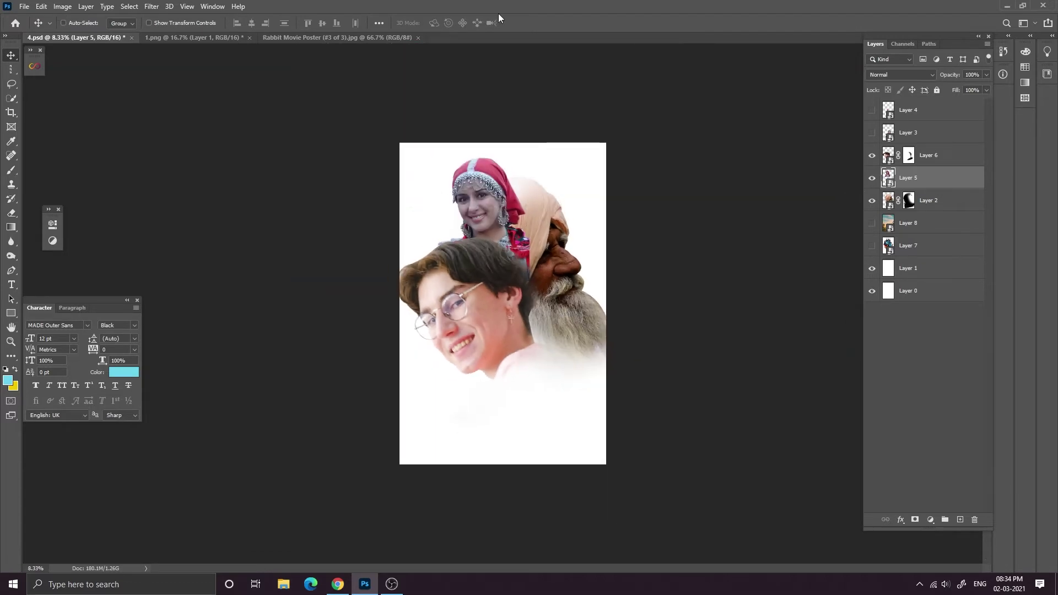
# Make Layer 3 with the smiling man in the maroon hoodie visible and inspect the group arrangement.
pyautogui.click(871, 132)
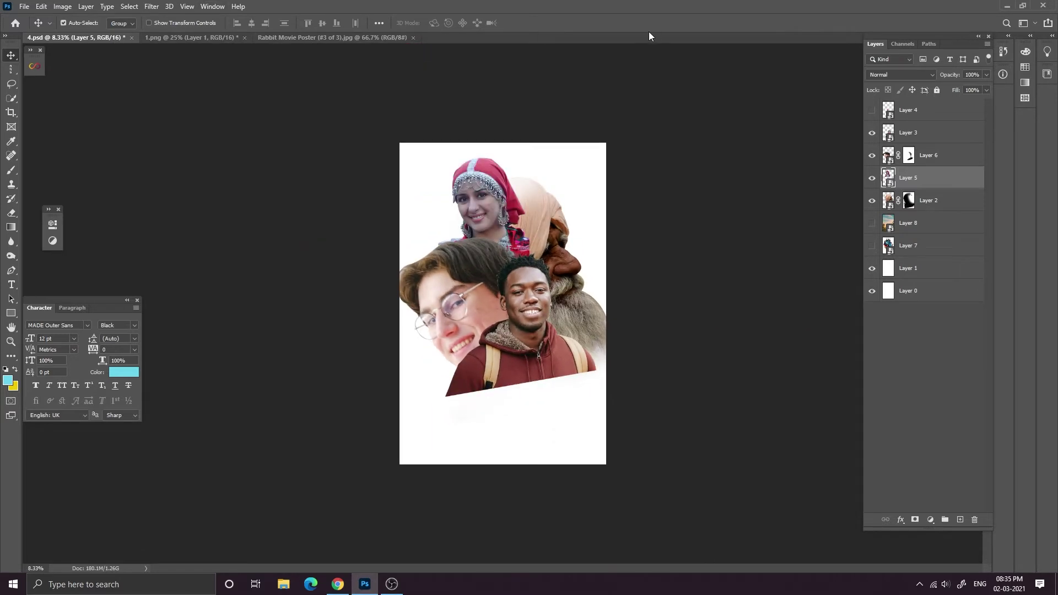
pyautogui.hotkey('ctrl', '+')
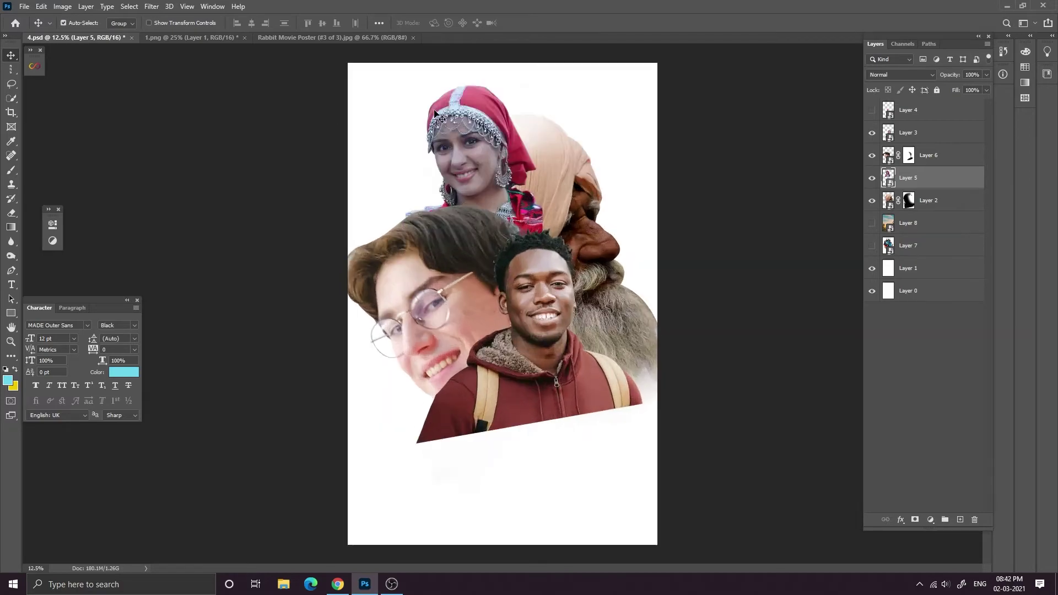
pyautogui.hotkey('ctrl', '+')
pyautogui.moveTo(589, 374); pyautogui.dragTo(543, 238)
pyautogui.hotkey('ctrl', '-')
pyautogui.hotkey('ctrl', '-')
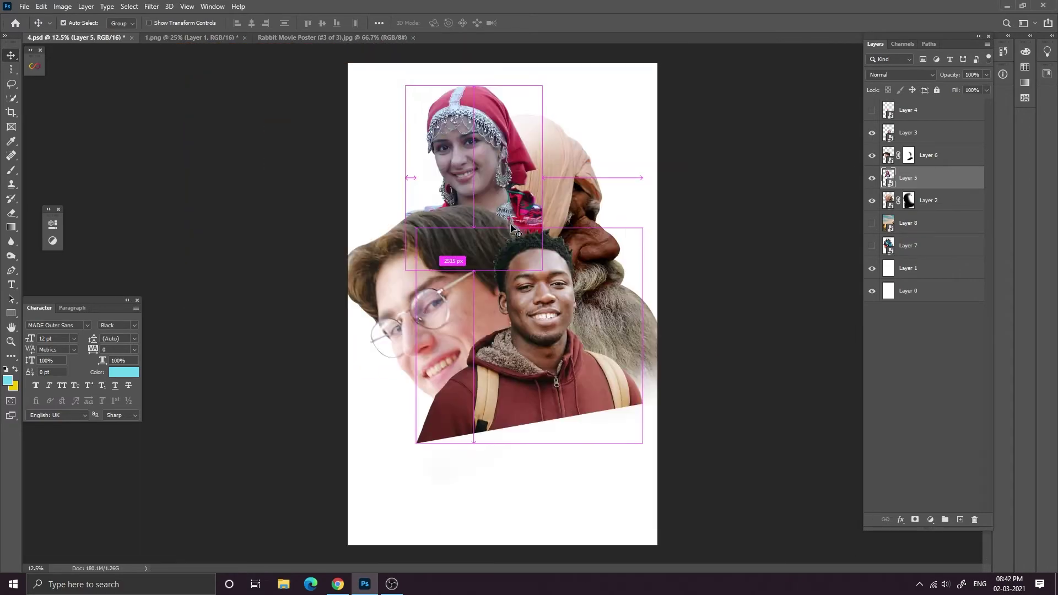
# Add a layer mask to Layer 3, the smiling man in the maroon hoodie, and get the Eraser ready.
pyautogui.hotkey('ctrl', '+')
pyautogui.hotkey('ctrl', '+')
pyautogui.hotkey('ctrl', '+')
pyautogui.moveTo(590, 457); pyautogui.dragTo(522, 310)
pyautogui.hotkey('ctrl', '-')
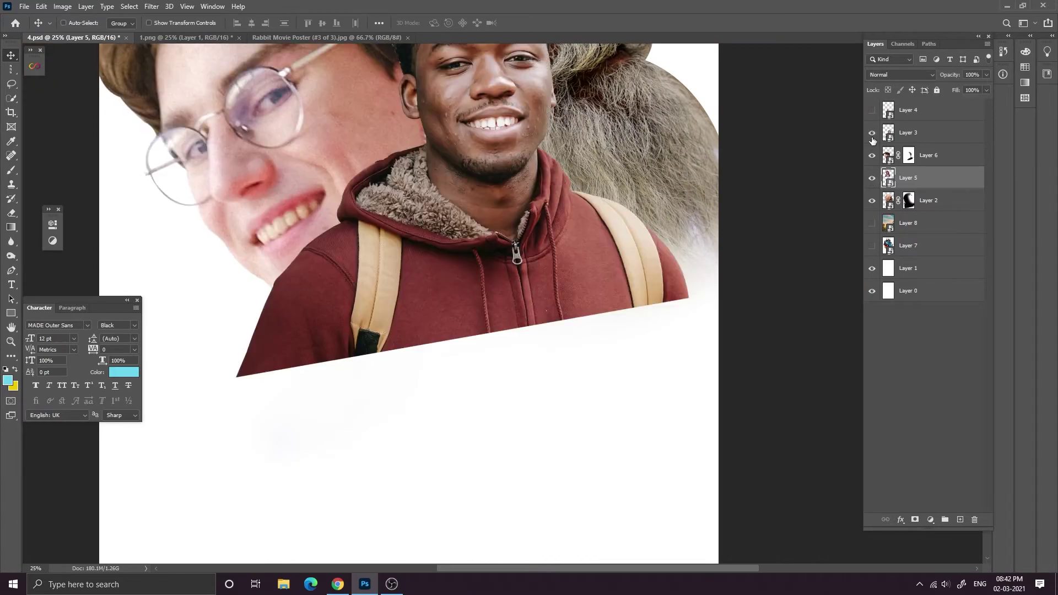
pyautogui.click(908, 132)
pyautogui.click(914, 519)
pyautogui.click(11, 170)
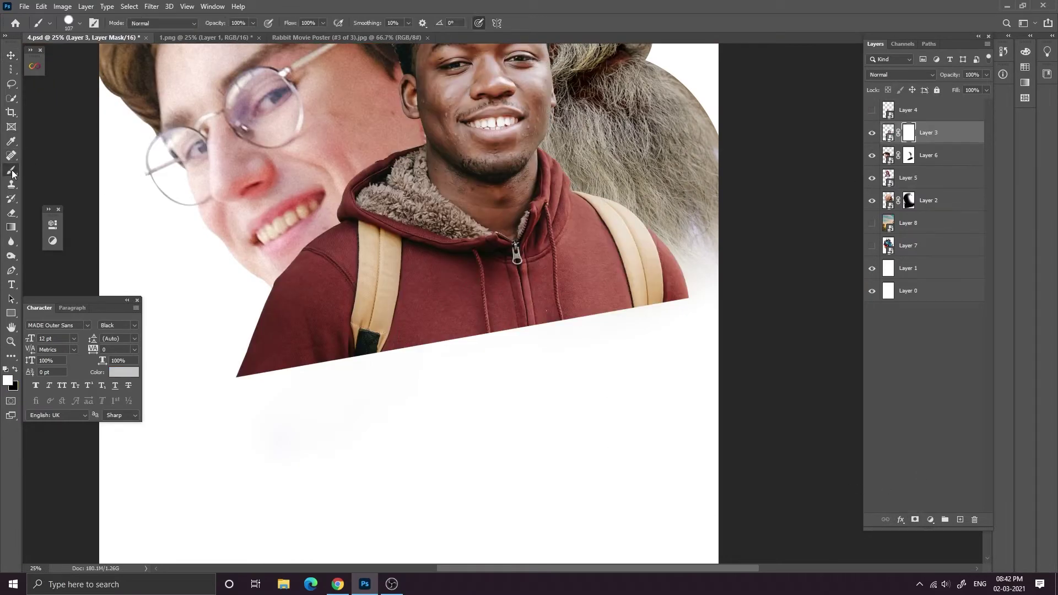
pyautogui.click(11, 213)
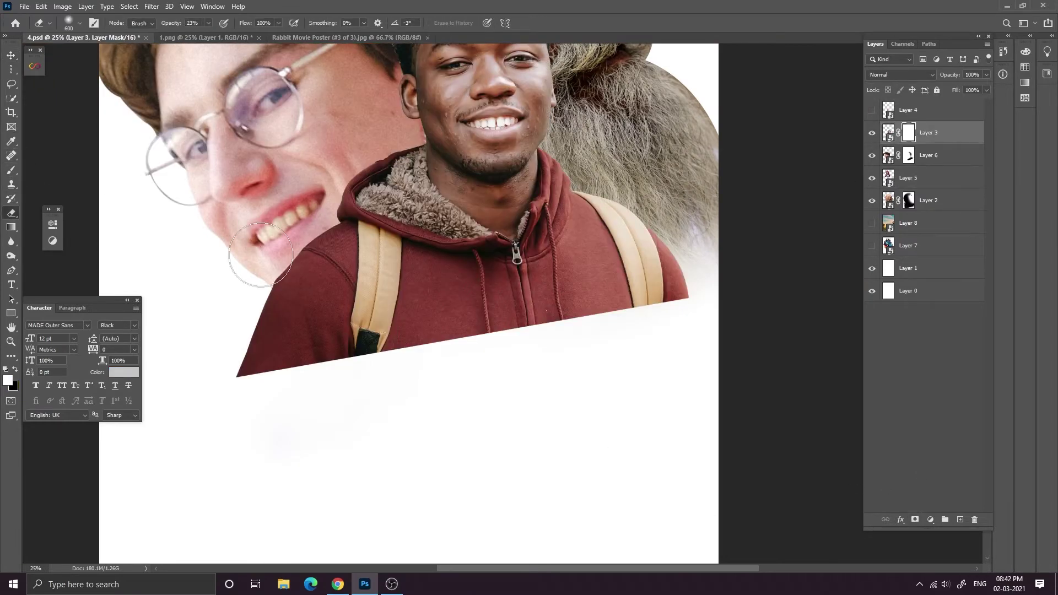
# Soften the hoodie's slanted lower cut edge on Layer 3's mask, using the Eraser at 100% opacity and size 175.
pyautogui.moveTo(645, 330); pyautogui.dragTo(628, 331)
pyautogui.click(683, 304)
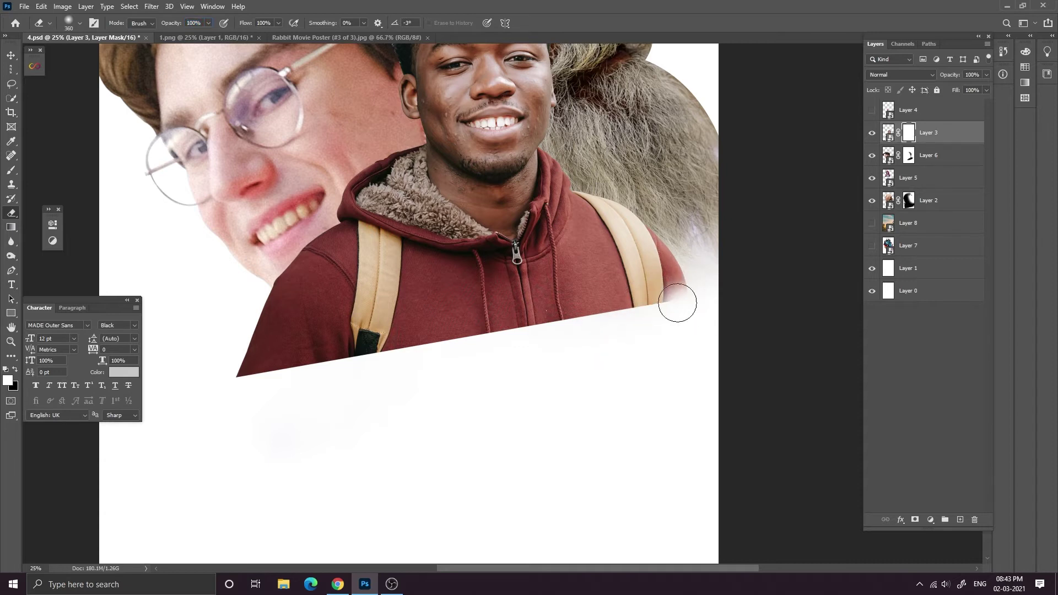
pyautogui.hotkey('ctrl', 'z')
pyautogui.press('[')
pyautogui.press('[')
pyautogui.moveTo(697, 299); pyautogui.dragTo(293, 383)
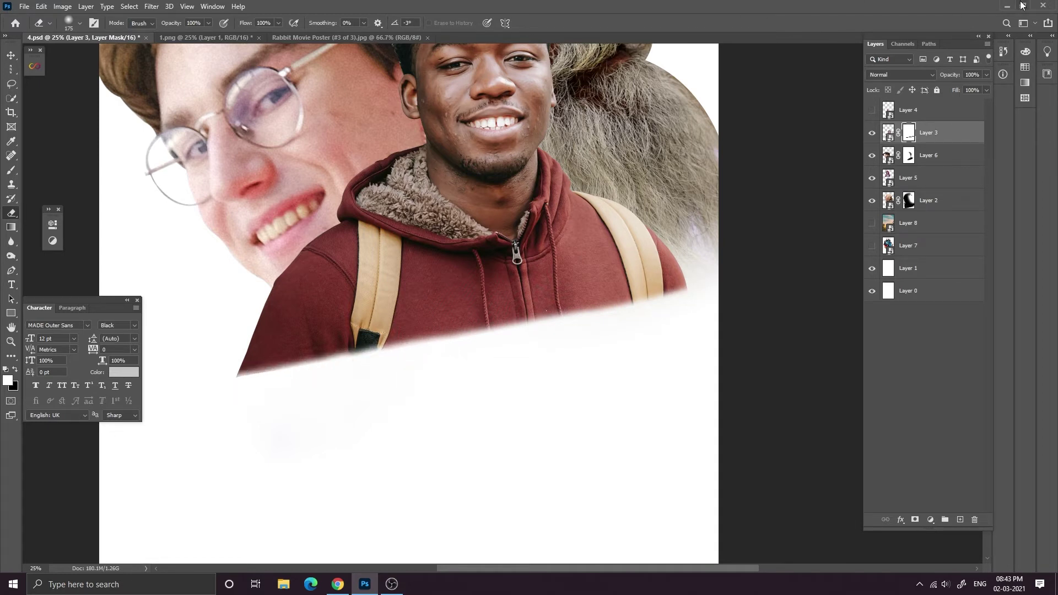
pyautogui.moveTo(694, 283)
pyautogui.mouseDown()
pyautogui.moveTo(479, 342)
pyautogui.moveTo(249, 382)
pyautogui.mouseUp()
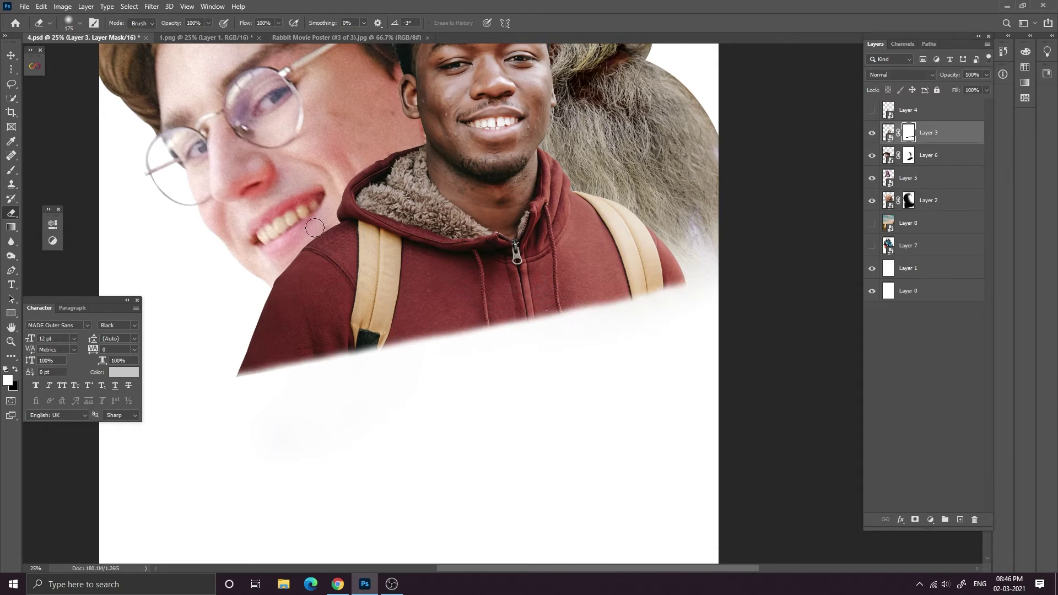
# Erase the hard edge of the hood, shoulder and sleeve beside the young man's face on Layer 3's mask.
pyautogui.hotkey('ctrl', '+')
pyautogui.moveTo(333, 90)
pyautogui.mouseDown()
pyautogui.moveTo(384, 173)
pyautogui.moveTo(333, 214)
pyautogui.mouseUp()
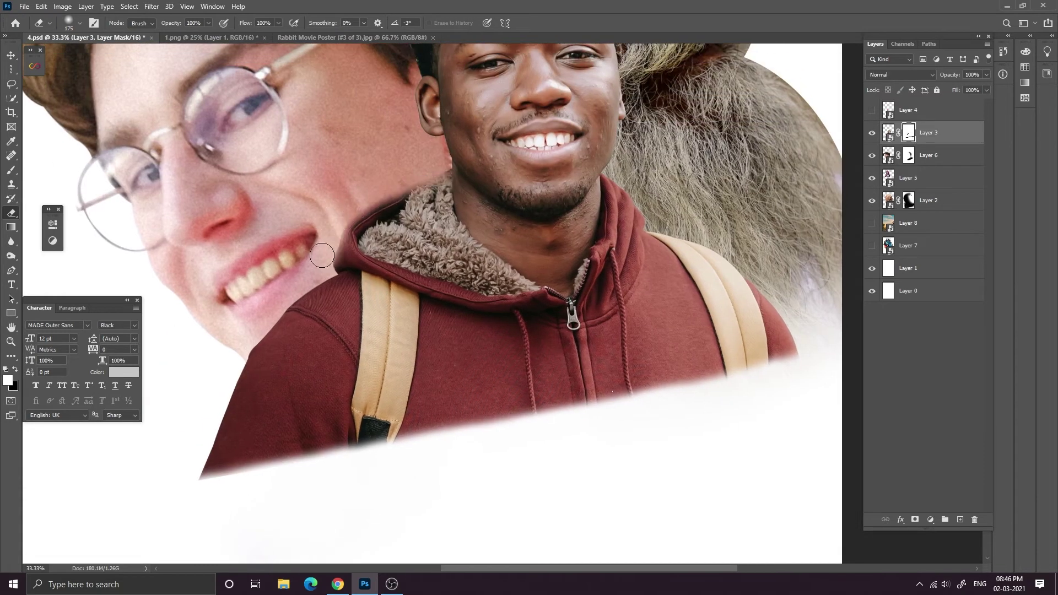
pyautogui.moveTo(335, 267)
pyautogui.mouseDown()
pyautogui.moveTo(267, 306)
pyautogui.moveTo(232, 350)
pyautogui.mouseUp()
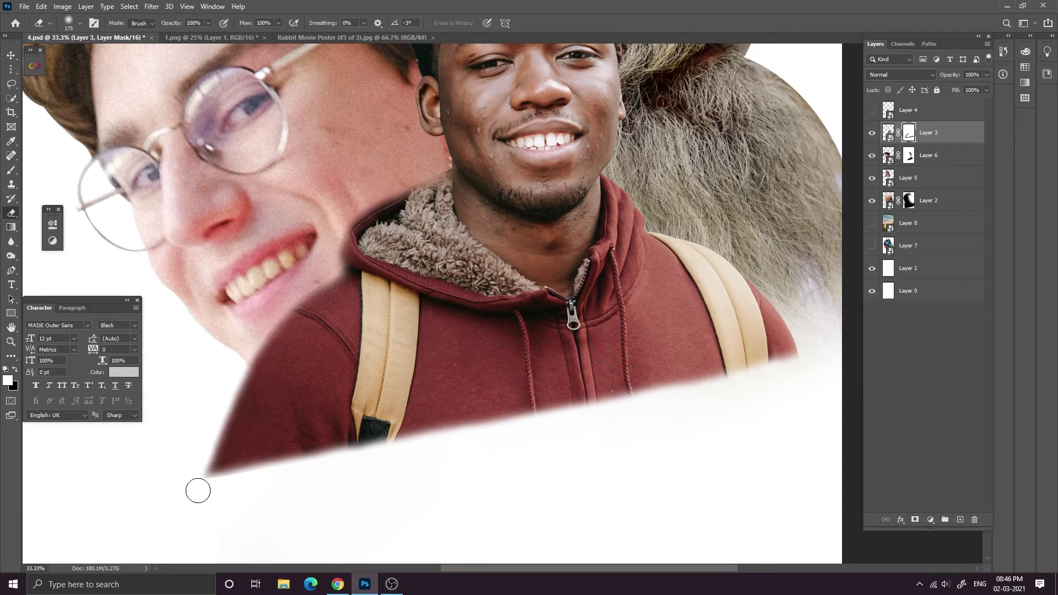
pyautogui.moveTo(256, 315); pyautogui.dragTo(187, 485)
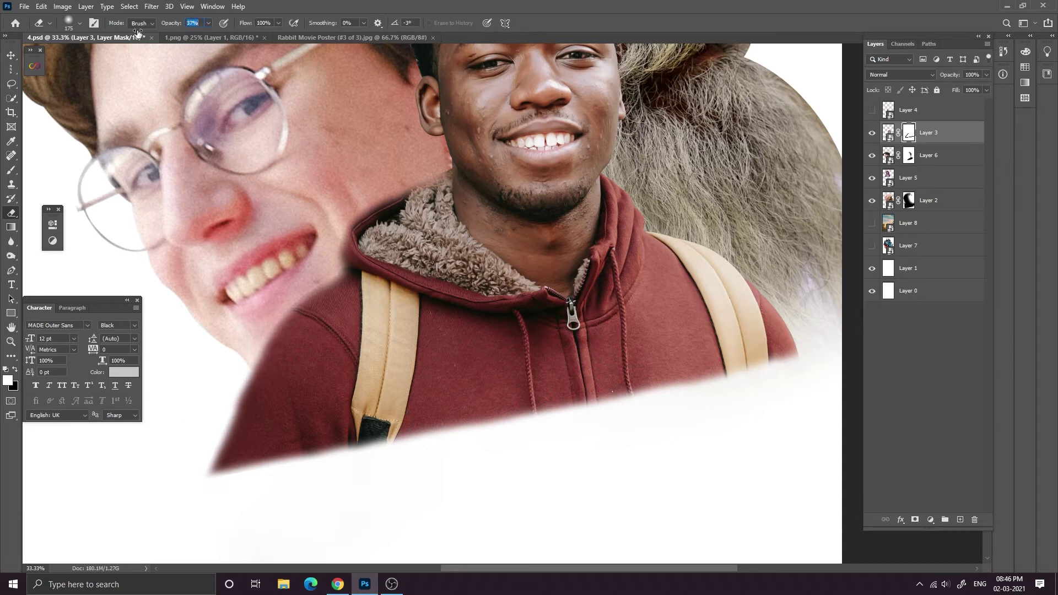
# Feather the hoodie's sleeve and lower edge on Layer 3's mask with a size 300 Eraser at 30% opacity.
pyautogui.press(']')
pyautogui.press(']')
pyautogui.moveTo(281, 303)
pyautogui.mouseDown()
pyautogui.moveTo(185, 436)
pyautogui.moveTo(258, 340)
pyautogui.moveTo(174, 486)
pyautogui.moveTo(563, 416)
pyautogui.moveTo(788, 343)
pyautogui.moveTo(693, 228)
pyautogui.moveTo(772, 307)
pyautogui.moveTo(591, 418)
pyautogui.moveTo(200, 451)
pyautogui.moveTo(261, 475)
pyautogui.moveTo(140, 453)
pyautogui.moveTo(343, 447)
pyautogui.moveTo(617, 400)
pyautogui.moveTo(506, 420)
pyautogui.moveTo(177, 435)
pyautogui.mouseUp()
pyautogui.scroll(-6, 329, 220)
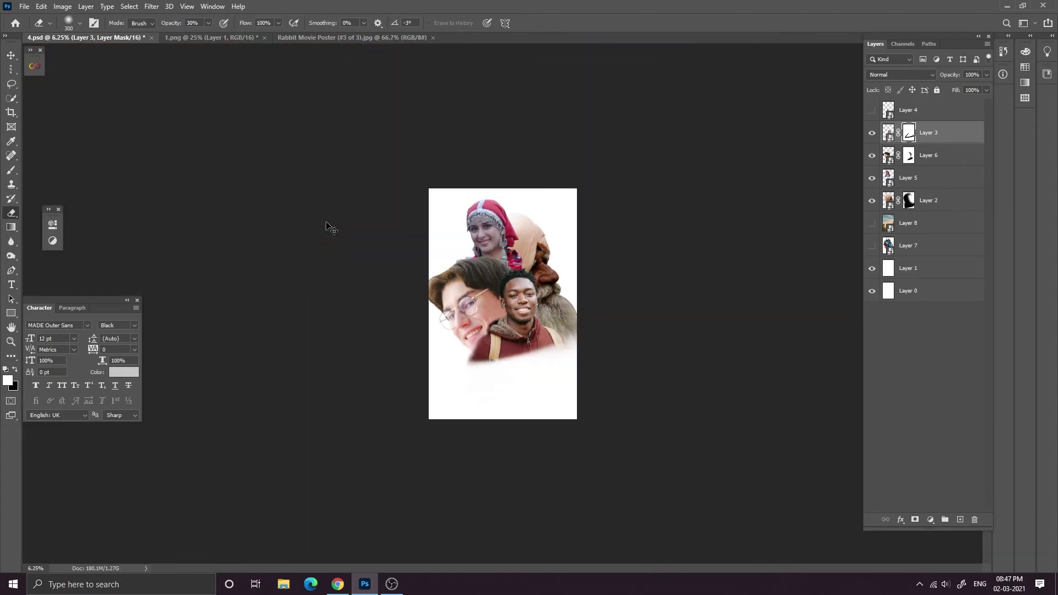
pyautogui.scroll(6, 331, 228)
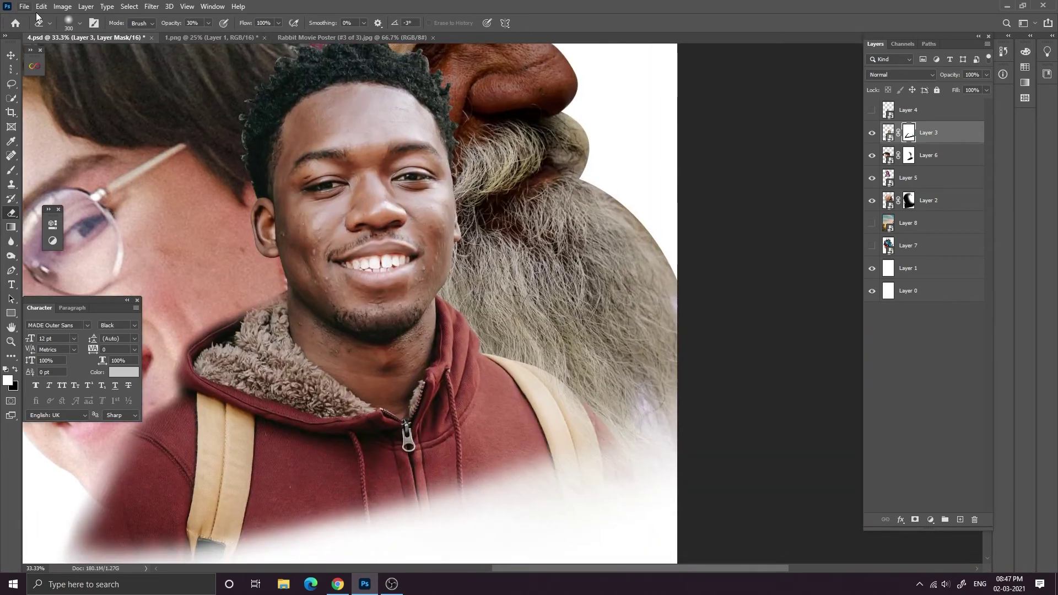
# Erase the collar and backpack strap edge against the old man's beard on Layer 3's mask at 100% opacity, size 60.
pyautogui.press('0')
pyautogui.scroll(3, 497, 165)
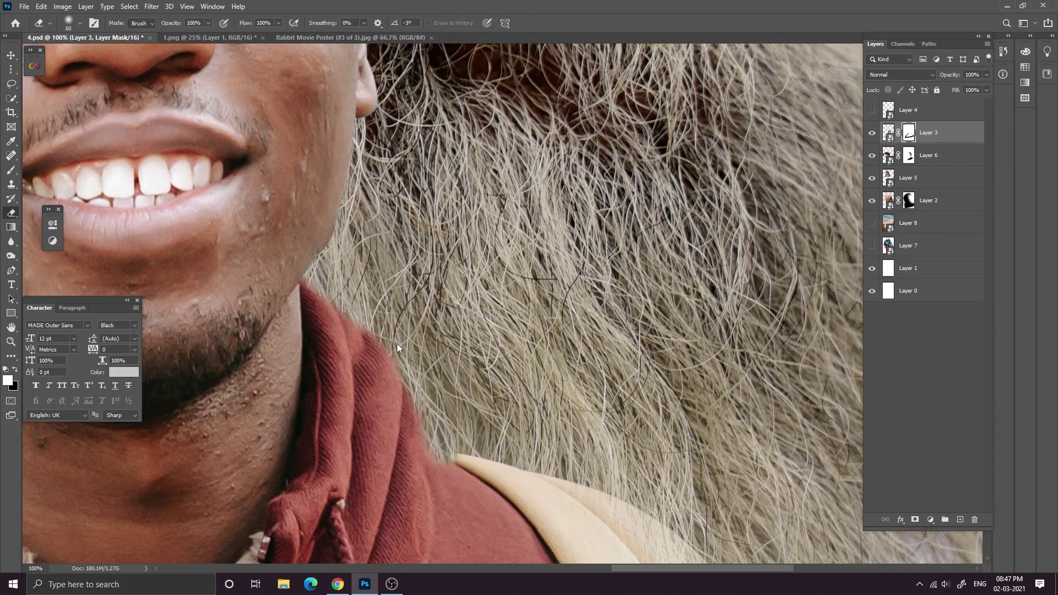
pyautogui.moveTo(456, 446)
pyautogui.mouseDown()
pyautogui.moveTo(622, 498)
pyautogui.moveTo(527, 348)
pyautogui.mouseUp()
pyautogui.moveTo(600, 406); pyautogui.dragTo(622, 436)
pyautogui.moveTo(670, 458); pyautogui.dragTo(610, 382)
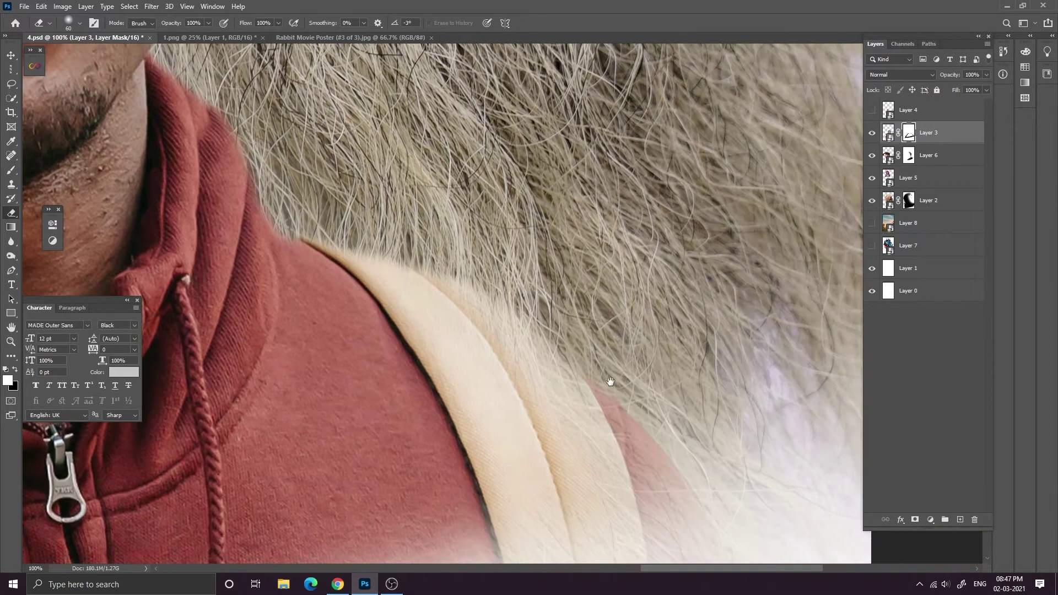
pyautogui.scroll(-1, 494, 272)
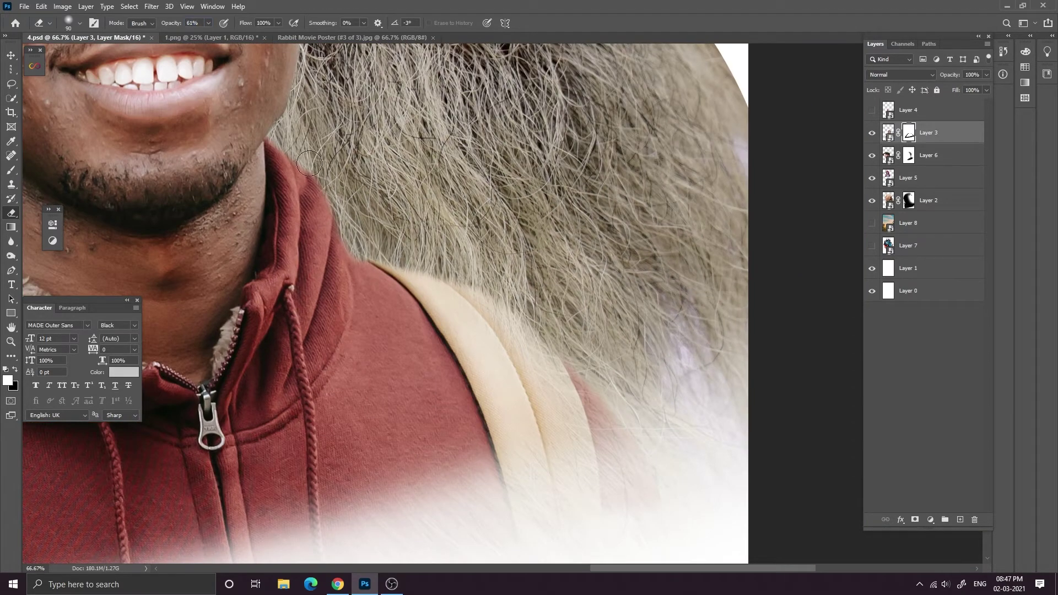
# Soften the collar and shoulder further into the beard at 61% Eraser opacity, enlarging the brush from 90 to 175.
pyautogui.moveTo(284, 146)
pyautogui.mouseDown()
pyautogui.moveTo(315, 213)
pyautogui.moveTo(361, 236)
pyautogui.mouseUp()
pyautogui.press(']')
pyautogui.press(']')
pyautogui.press(']')
pyautogui.press(']')
pyautogui.moveTo(391, 254)
pyautogui.mouseDown()
pyautogui.moveTo(514, 309)
pyautogui.moveTo(609, 427)
pyautogui.mouseUp()
pyautogui.moveTo(416, 235); pyautogui.dragTo(454, 232)
pyautogui.hotkey('ctrl', '-')
pyautogui.hotkey('ctrl', '-')
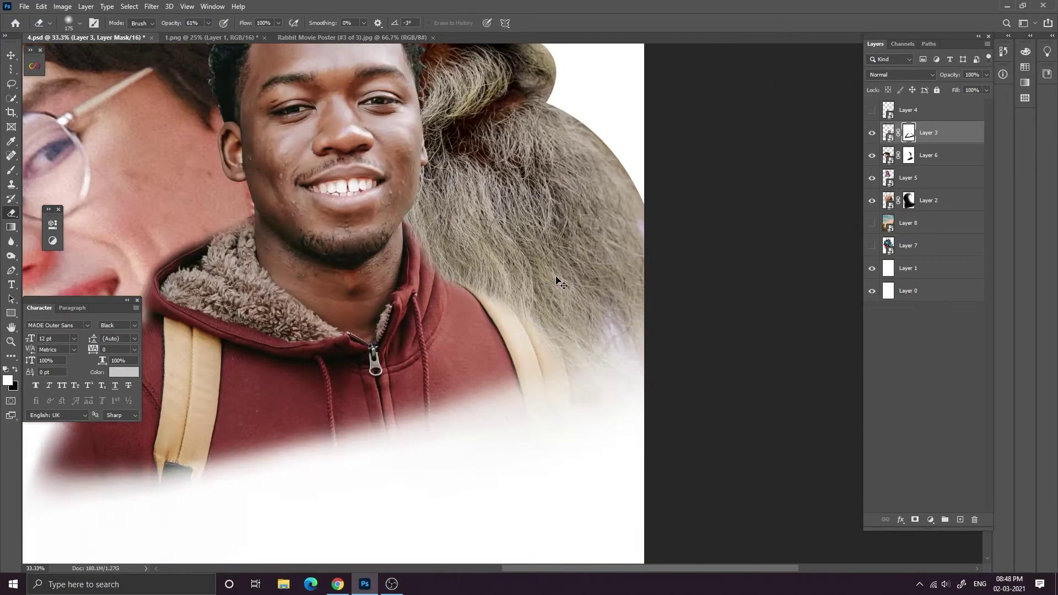
# Fade the hood and sleeve edge into the young man's chin on Layer 3's mask at 47% opacity, size 300.
pyautogui.hotkey('ctrl', '+')
pyautogui.moveTo(170, 206); pyautogui.dragTo(495, 218)
pyautogui.press(']')
pyautogui.press(']')
pyautogui.press(']')
pyautogui.moveTo(173, 23); pyautogui.dragTo(165, 23)
pyautogui.moveTo(372, 234)
pyautogui.mouseDown()
pyautogui.moveTo(285, 273)
pyautogui.moveTo(389, 200)
pyautogui.moveTo(144, 438)
pyautogui.mouseUp()
pyautogui.hotkey('ctrl', '-')
pyautogui.hotkey('ctrl', '-')
pyautogui.hotkey('ctrl', '-')
pyautogui.hotkey('ctrl', '+')
pyautogui.hotkey('ctrl', '+')
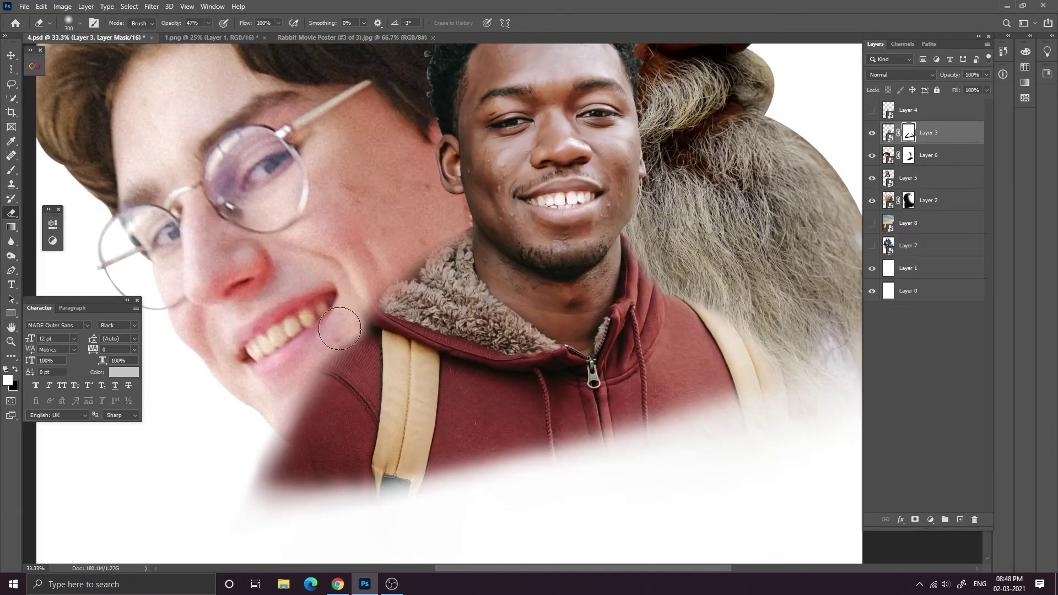
pyautogui.moveTo(339, 328)
pyautogui.mouseDown()
pyautogui.moveTo(353, 306)
pyautogui.moveTo(221, 505)
pyautogui.mouseUp()
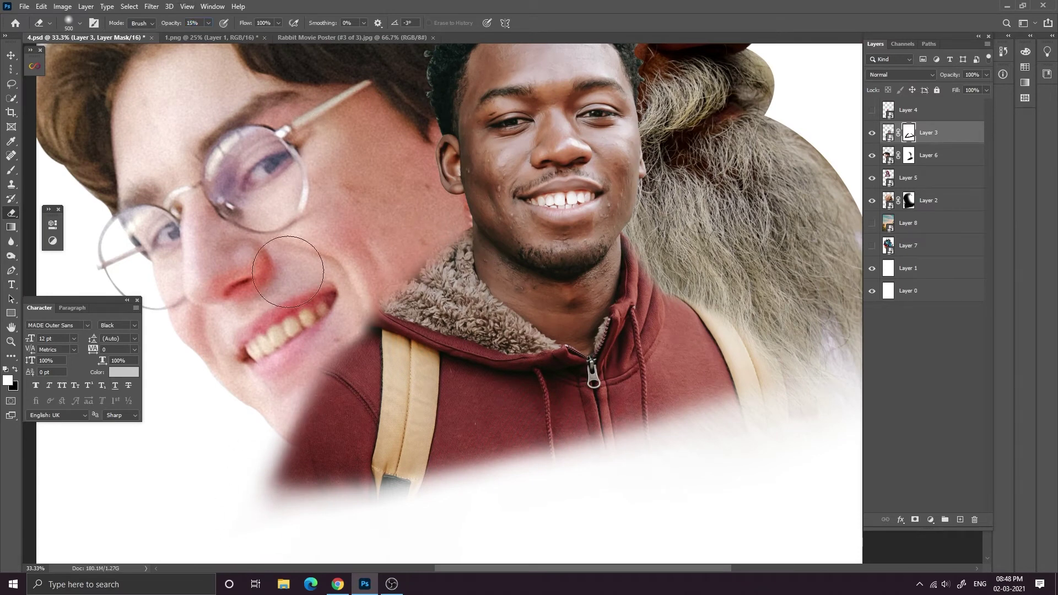
# Fade out most of the hoodie's chest and sleeve on Layer 3's mask with a size 600 Eraser at 36% opacity.
pyautogui.press(']')
pyautogui.moveTo(288, 271)
pyautogui.mouseDown()
pyautogui.moveTo(305, 391)
pyautogui.moveTo(272, 351)
pyautogui.moveTo(311, 344)
pyautogui.moveTo(247, 519)
pyautogui.moveTo(376, 488)
pyautogui.moveTo(277, 512)
pyautogui.moveTo(301, 396)
pyautogui.moveTo(362, 304)
pyautogui.moveTo(320, 358)
pyautogui.moveTo(404, 503)
pyautogui.mouseUp()
pyautogui.press('3')
pyautogui.press('6')
pyautogui.moveTo(329, 371)
pyautogui.mouseDown()
pyautogui.moveTo(390, 480)
pyautogui.moveTo(751, 322)
pyautogui.moveTo(592, 455)
pyautogui.moveTo(642, 438)
pyautogui.moveTo(350, 380)
pyautogui.moveTo(337, 341)
pyautogui.moveTo(346, 379)
pyautogui.moveTo(369, 277)
pyautogui.moveTo(359, 265)
pyautogui.moveTo(363, 464)
pyautogui.moveTo(646, 446)
pyautogui.moveTo(728, 413)
pyautogui.moveTo(702, 452)
pyautogui.mouseUp()
pyautogui.moveTo(389, 311)
pyautogui.mouseDown()
pyautogui.moveTo(425, 319)
pyautogui.moveTo(455, 394)
pyautogui.moveTo(366, 401)
pyautogui.mouseUp()
pyautogui.hotkey('ctrl', '-')
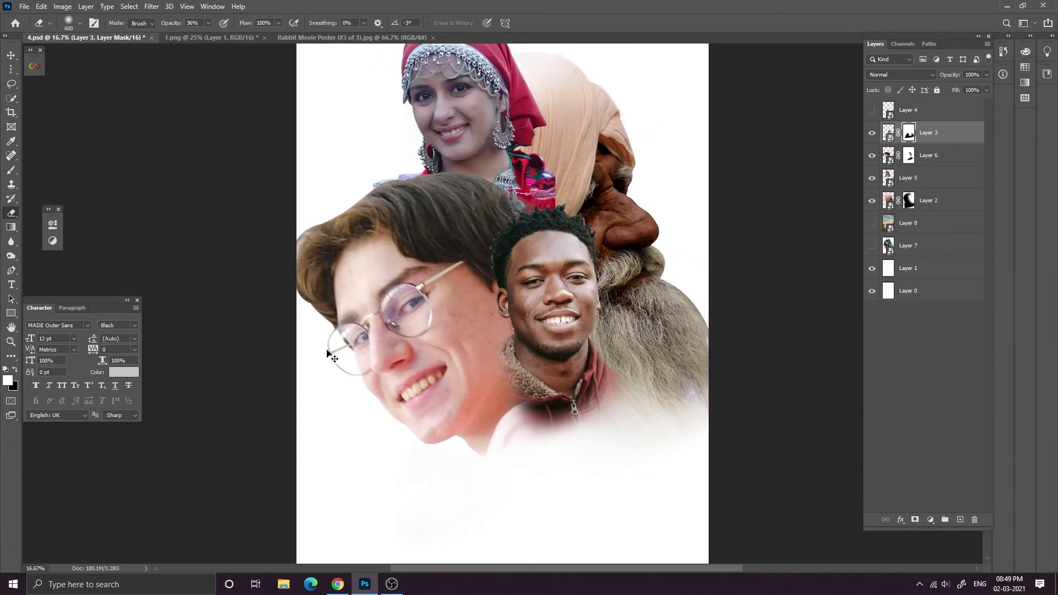
# Clean the thin cutout fringe around the smiling man's ear on Layer 3's mask with a size 15 Eraser at 100% opacity.
pyautogui.hotkey('ctrl', '+')
pyautogui.hotkey('ctrl', '+')
pyautogui.hotkey('ctrl', '+')
pyautogui.hotkey('ctrl', '+')
pyautogui.press('[')
pyautogui.press('[')
pyautogui.press('[')
pyautogui.press('[')
pyautogui.press('[')
pyautogui.press('[')
pyautogui.press('[')
pyautogui.press('[')
pyautogui.press('[')
pyautogui.press('[')
pyautogui.press('[')
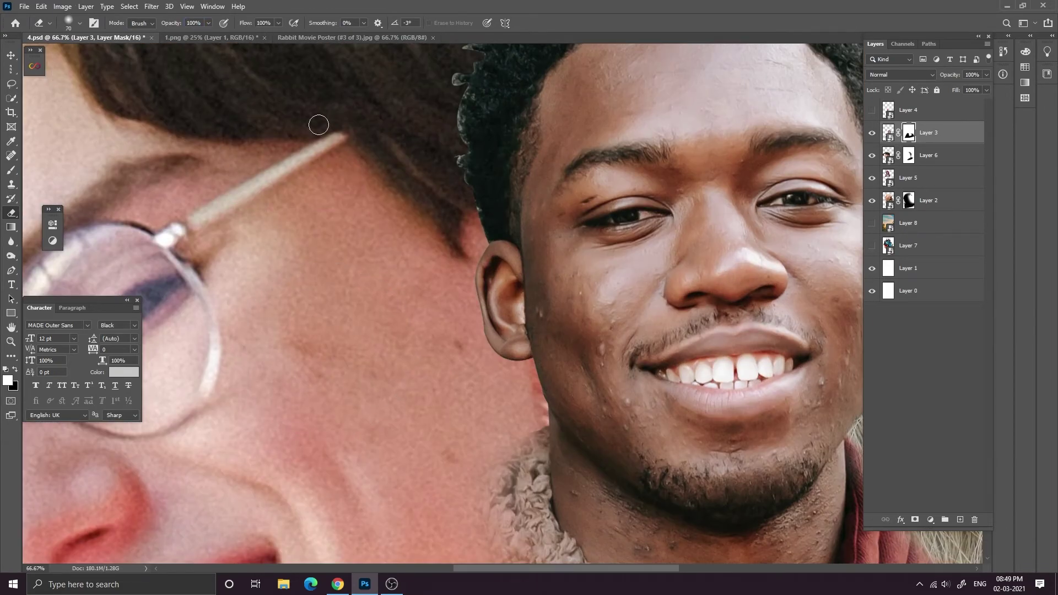
pyautogui.hotkey('ctrl', '+')
pyautogui.hotkey('ctrl', '+')
pyautogui.moveTo(329, 147); pyautogui.dragTo(342, 213)
pyautogui.press('[')
pyautogui.press('[')
pyautogui.press('[')
pyautogui.hotkey('ctrl', '+')
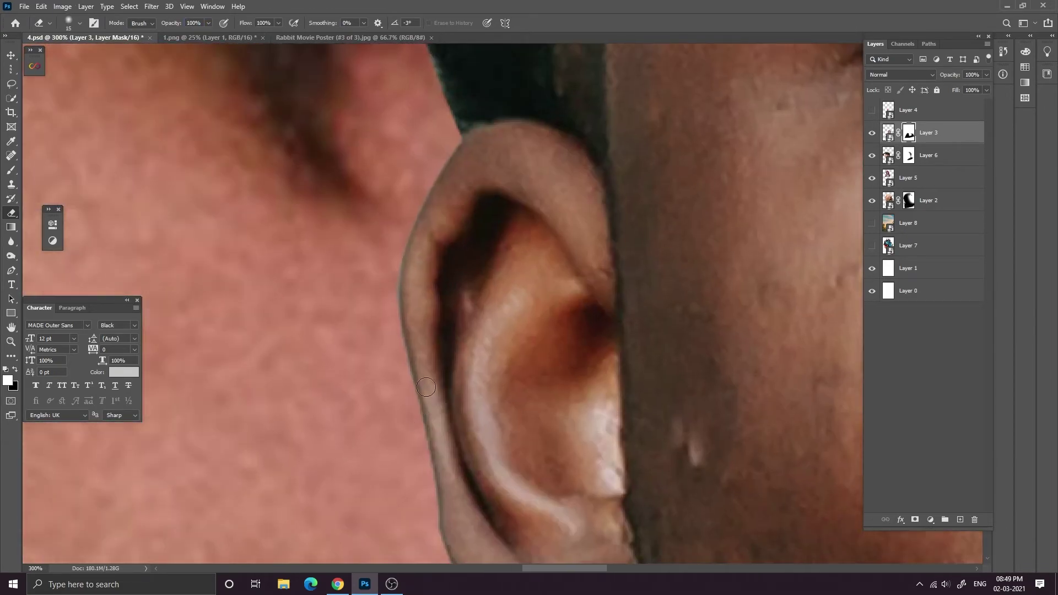
pyautogui.moveTo(437, 325)
pyautogui.mouseDown()
pyautogui.moveTo(415, 219)
pyautogui.moveTo(423, 298)
pyautogui.moveTo(416, 199)
pyautogui.mouseUp()
pyautogui.moveTo(403, 174); pyautogui.dragTo(404, 286)
pyautogui.moveTo(445, 223); pyautogui.dragTo(433, 289)
pyautogui.moveTo(467, 162); pyautogui.dragTo(462, 313)
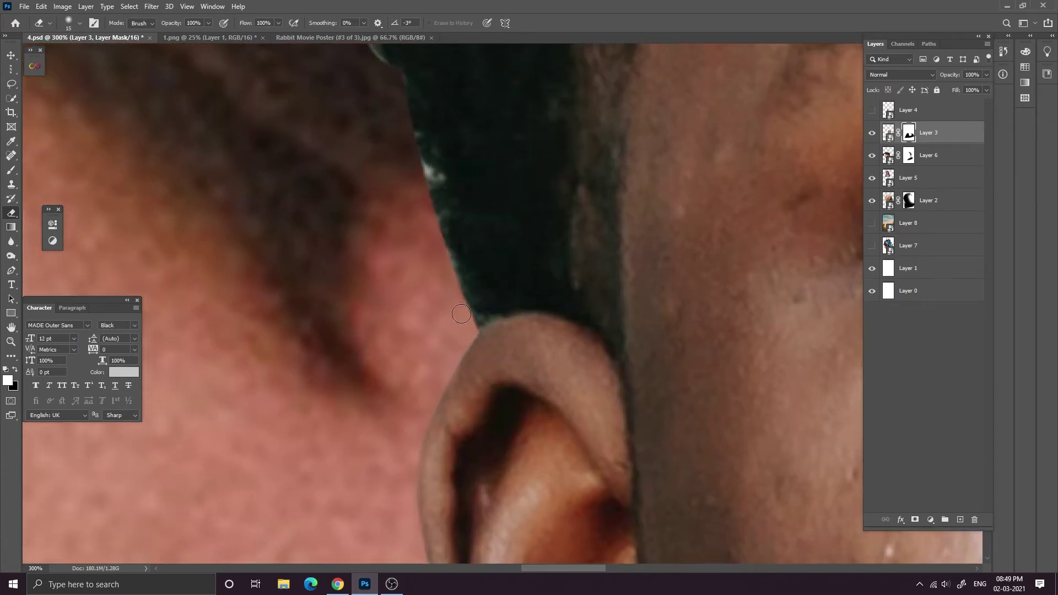
# Erase the pale fringe along the sideburn and hair edge above the ear on Layer 3's mask.
pyautogui.moveTo(428, 178); pyautogui.dragTo(465, 301)
pyautogui.moveTo(403, 122); pyautogui.dragTo(434, 251)
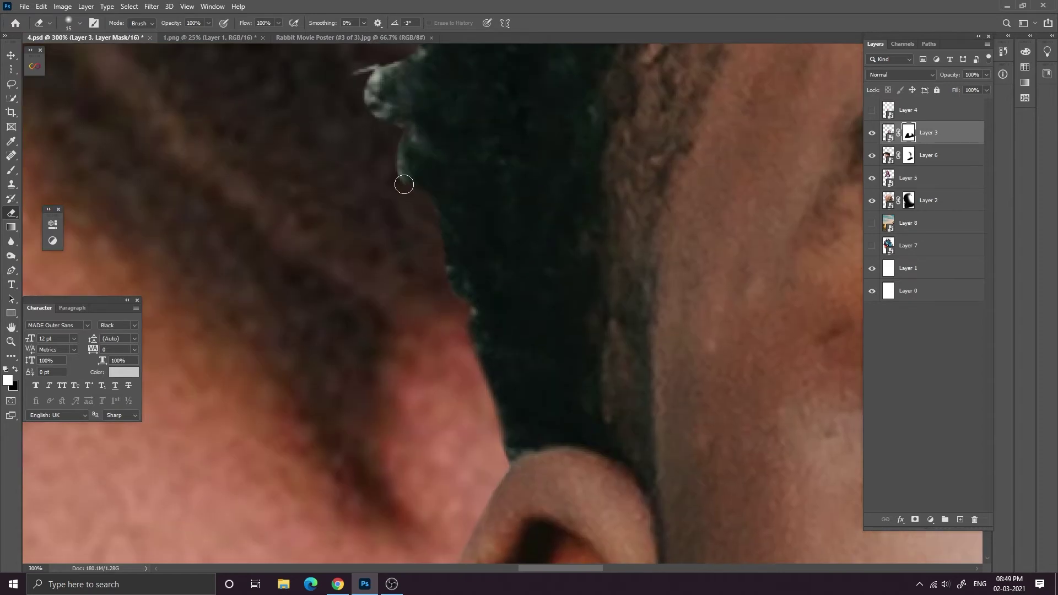
pyautogui.moveTo(404, 182); pyautogui.dragTo(404, 156)
pyautogui.moveTo(389, 121)
pyautogui.mouseDown()
pyautogui.moveTo(437, 279)
pyautogui.moveTo(434, 217)
pyautogui.mouseUp()
pyautogui.moveTo(460, 176); pyautogui.dragTo(462, 243)
pyautogui.moveTo(432, 270)
pyautogui.mouseDown()
pyautogui.moveTo(432, 302)
pyautogui.moveTo(465, 323)
pyautogui.mouseUp()
pyautogui.click(412, 255)
pyautogui.moveTo(483, 453); pyautogui.dragTo(458, 310)
pyautogui.moveTo(458, 310); pyautogui.dragTo(484, 347)
pyautogui.moveTo(435, 109)
pyautogui.mouseDown()
pyautogui.moveTo(463, 224)
pyautogui.moveTo(471, 357)
pyautogui.mouseUp()
pyautogui.moveTo(446, 274); pyautogui.dragTo(460, 311)
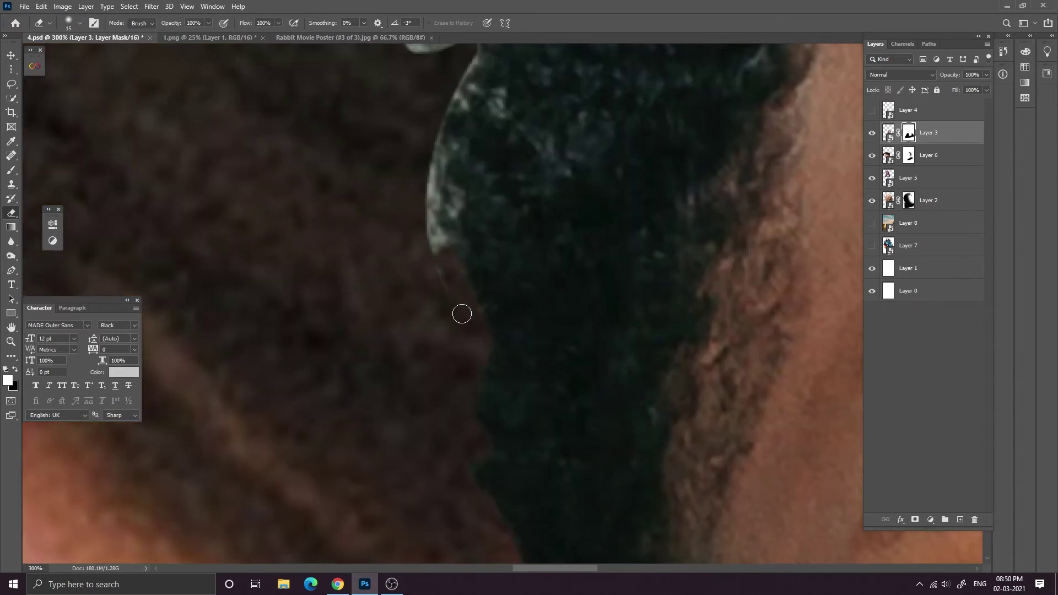
pyautogui.moveTo(437, 243); pyautogui.dragTo(457, 193)
pyautogui.moveTo(457, 193); pyautogui.dragTo(457, 311)
# Remove the pale stray tufts along the hair edge bordering the young man's hair, using Eraser size 30.
pyautogui.press(']')
pyautogui.press(']')
pyautogui.press(']')
pyautogui.moveTo(421, 279); pyautogui.dragTo(482, 208)
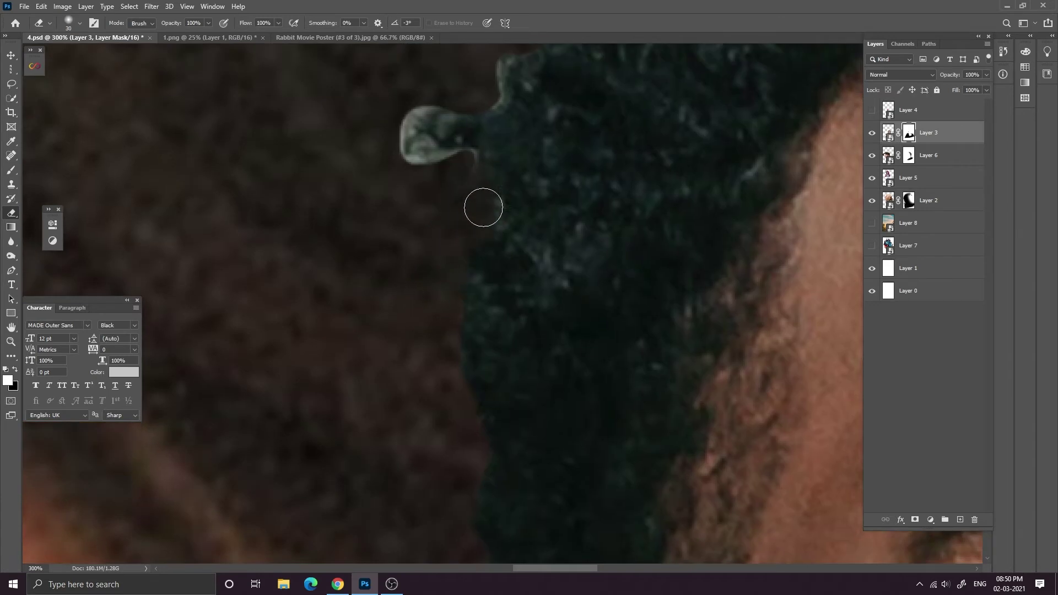
pyautogui.moveTo(460, 166)
pyautogui.mouseDown()
pyautogui.moveTo(424, 164)
pyautogui.moveTo(429, 223)
pyautogui.mouseUp()
pyautogui.moveTo(441, 203); pyautogui.dragTo(413, 167)
pyautogui.moveTo(496, 138)
pyautogui.mouseDown()
pyautogui.moveTo(481, 241)
pyautogui.moveTo(475, 230)
pyautogui.mouseUp()
pyautogui.moveTo(488, 204); pyautogui.dragTo(463, 310)
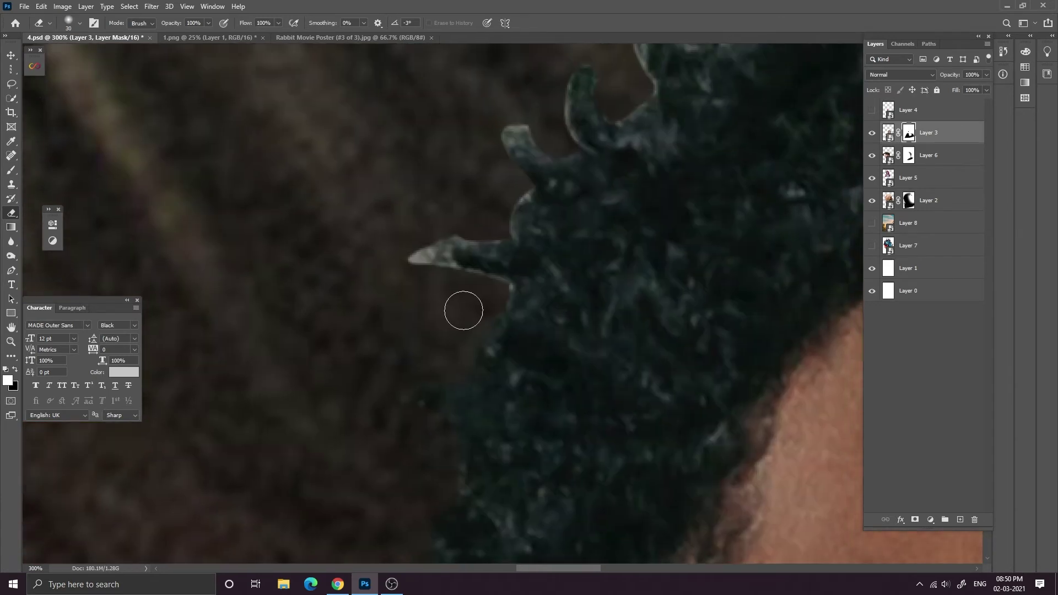
pyautogui.moveTo(483, 257); pyautogui.dragTo(419, 244)
pyautogui.moveTo(419, 244)
pyautogui.mouseDown()
pyautogui.moveTo(497, 226)
pyautogui.moveTo(482, 316)
pyautogui.mouseUp()
pyautogui.moveTo(497, 220)
pyautogui.mouseDown()
pyautogui.moveTo(520, 221)
pyautogui.moveTo(449, 314)
pyautogui.mouseUp()
# Trim the curled tufts and light rim on the upper hair edge with a smaller Eraser, down to size 10.
pyautogui.press('[')
pyautogui.press('[')
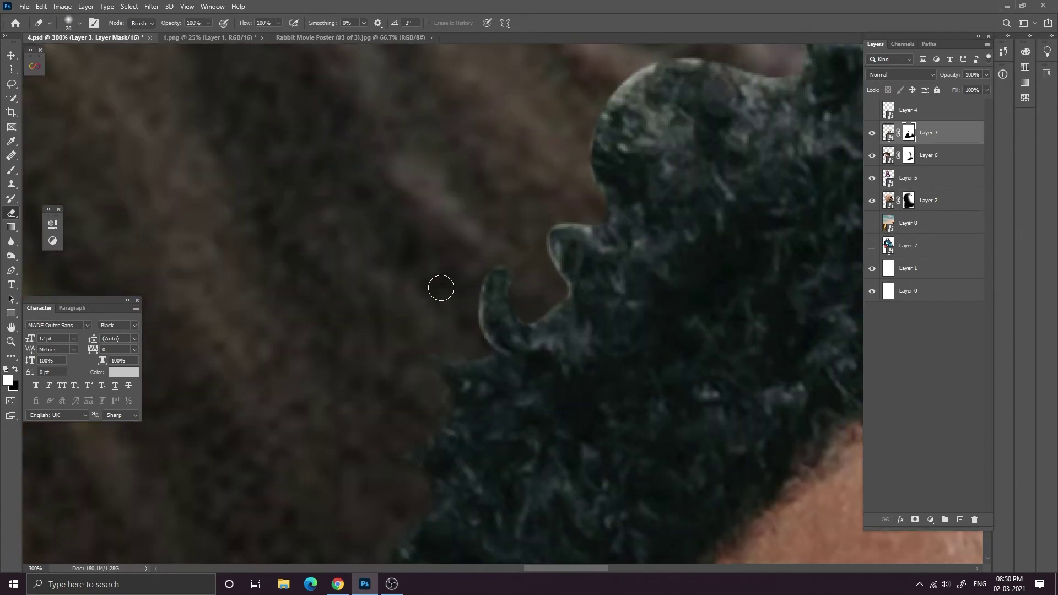
pyautogui.moveTo(542, 260); pyautogui.dragTo(518, 304)
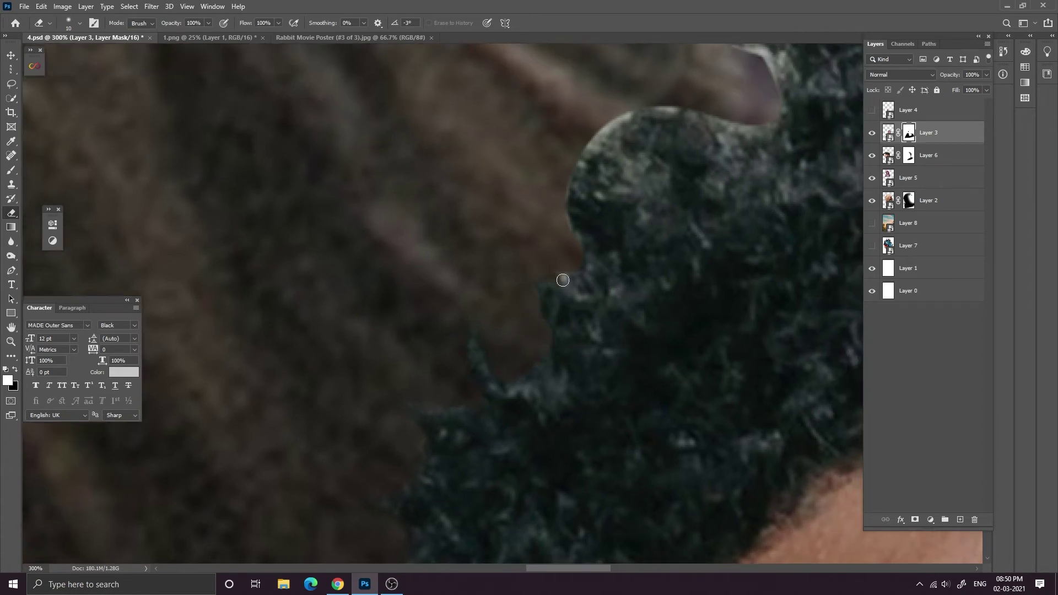
pyautogui.moveTo(581, 266); pyautogui.dragTo(580, 230)
pyautogui.moveTo(591, 187)
pyautogui.mouseDown()
pyautogui.moveTo(503, 296)
pyautogui.moveTo(350, 342)
pyautogui.moveTo(367, 287)
pyautogui.moveTo(531, 243)
pyautogui.moveTo(510, 211)
pyautogui.mouseUp()
# Clean the top hair outline beside the woman's jewellery on Layer 3's mask with a size 25 Eraser.
pyautogui.press(']')
pyautogui.press(']')
pyautogui.press(']')
pyautogui.moveTo(473, 183)
pyautogui.mouseDown()
pyautogui.moveTo(477, 208)
pyautogui.moveTo(521, 239)
pyautogui.mouseUp()
pyautogui.moveTo(642, 205); pyautogui.dragTo(389, 282)
pyautogui.moveTo(401, 274); pyautogui.dragTo(435, 290)
pyautogui.moveTo(527, 264)
pyautogui.mouseDown()
pyautogui.moveTo(556, 253)
pyautogui.moveTo(628, 156)
pyautogui.moveTo(676, 226)
pyautogui.moveTo(712, 214)
pyautogui.mouseUp()
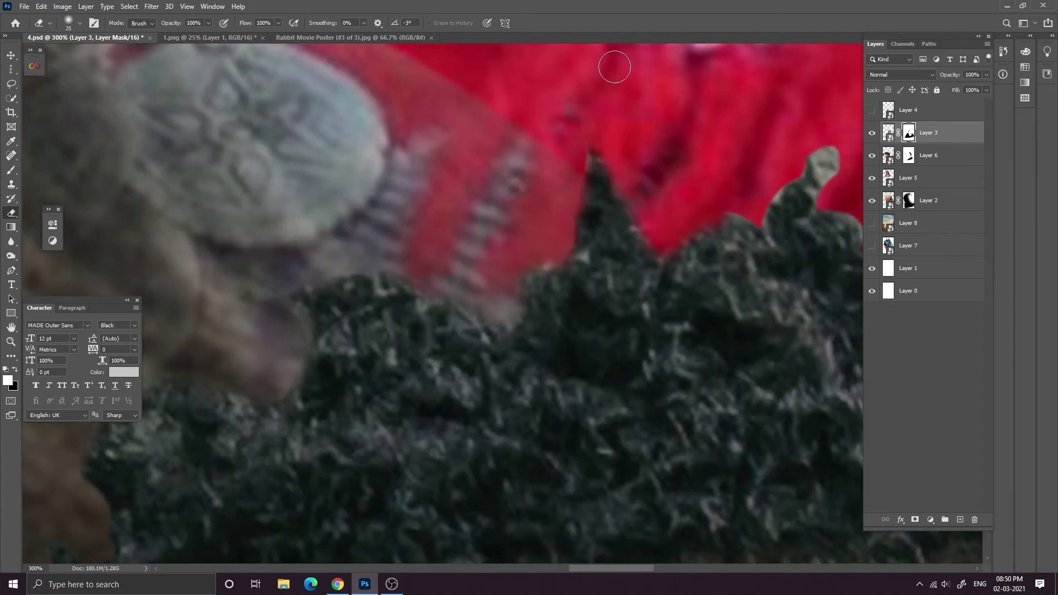
# Erase the remaining pale tufts on the crown of the hair against the woman's red clothing.
pyautogui.moveTo(644, 105); pyautogui.dragTo(431, 156)
pyautogui.moveTo(506, 262)
pyautogui.mouseDown()
pyautogui.moveTo(537, 270)
pyautogui.moveTo(611, 232)
pyautogui.moveTo(754, 219)
pyautogui.moveTo(456, 347)
pyautogui.mouseUp()
pyautogui.moveTo(467, 346)
pyautogui.mouseDown()
pyautogui.moveTo(536, 330)
pyautogui.moveTo(571, 416)
pyautogui.mouseUp()
pyautogui.moveTo(649, 480); pyautogui.dragTo(575, 370)
pyautogui.moveTo(501, 358); pyautogui.dragTo(532, 413)
pyautogui.moveTo(661, 412)
pyautogui.mouseDown()
pyautogui.moveTo(513, 301)
pyautogui.moveTo(658, 316)
pyautogui.moveTo(714, 466)
pyautogui.moveTo(707, 476)
pyautogui.mouseUp()
# Clean the hair edge down the side facing the old man's face and moustache on Layer 3's mask.
pyautogui.moveTo(780, 520)
pyautogui.mouseDown()
pyautogui.moveTo(684, 387)
pyautogui.moveTo(746, 373)
pyautogui.moveTo(742, 438)
pyautogui.mouseUp()
pyautogui.moveTo(732, 469)
pyautogui.mouseDown()
pyautogui.moveTo(703, 409)
pyautogui.moveTo(782, 467)
pyautogui.moveTo(721, 320)
pyautogui.moveTo(725, 508)
pyautogui.moveTo(674, 375)
pyautogui.mouseUp()
pyautogui.moveTo(686, 390)
pyautogui.mouseDown()
pyautogui.moveTo(720, 435)
pyautogui.moveTo(687, 370)
pyautogui.mouseUp()
pyautogui.moveTo(702, 375)
pyautogui.mouseDown()
pyautogui.moveTo(682, 439)
pyautogui.moveTo(633, 343)
pyautogui.moveTo(668, 441)
pyautogui.mouseUp()
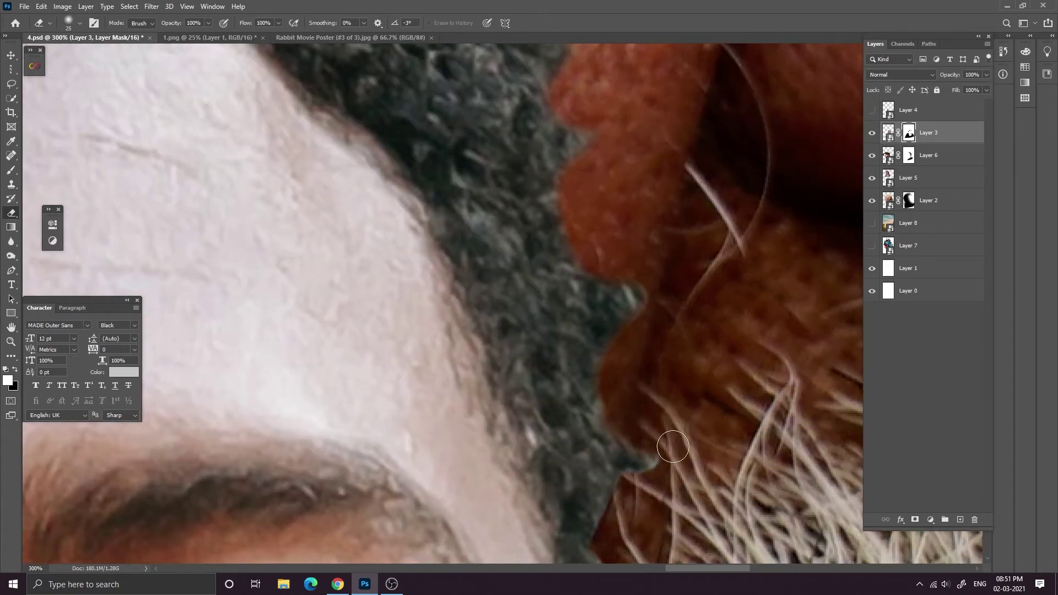
pyautogui.moveTo(626, 551); pyautogui.dragTo(610, 451)
pyautogui.moveTo(581, 540); pyautogui.dragTo(574, 380)
# Inspect the cleaned hair edges and the blended group arrangement at several magnifications.
pyautogui.hotkey('ctrl', '-')
pyautogui.hotkey('ctrl', '-')
pyautogui.hotkey('ctrl', '-')
pyautogui.hotkey('ctrl', '-')
pyautogui.hotkey('ctrl', '-')
pyautogui.hotkey('ctrl', '-')
pyautogui.hotkey('ctrl', '-')
pyautogui.hotkey('ctrl', '-')
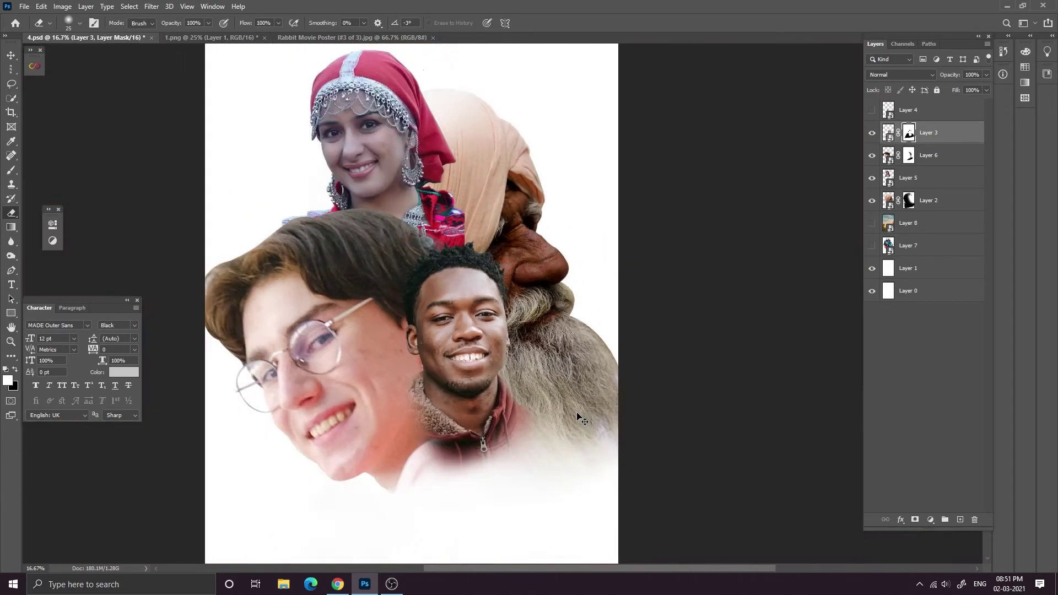
pyautogui.hotkey('ctrl', '+')
pyautogui.hotkey('ctrl', '+')
pyautogui.hotkey('ctrl', '+')
pyautogui.hotkey('ctrl', '+')
pyautogui.hotkey('ctrl', '-')
pyautogui.hotkey('ctrl', '-')
pyautogui.hotkey('ctrl', '-')
pyautogui.hotkey('ctrl', '-')
pyautogui.hotkey('ctrl', '-')
pyautogui.hotkey('ctrl', '-')
pyautogui.hotkey('ctrl', '+')
pyautogui.hotkey('ctrl', '+')
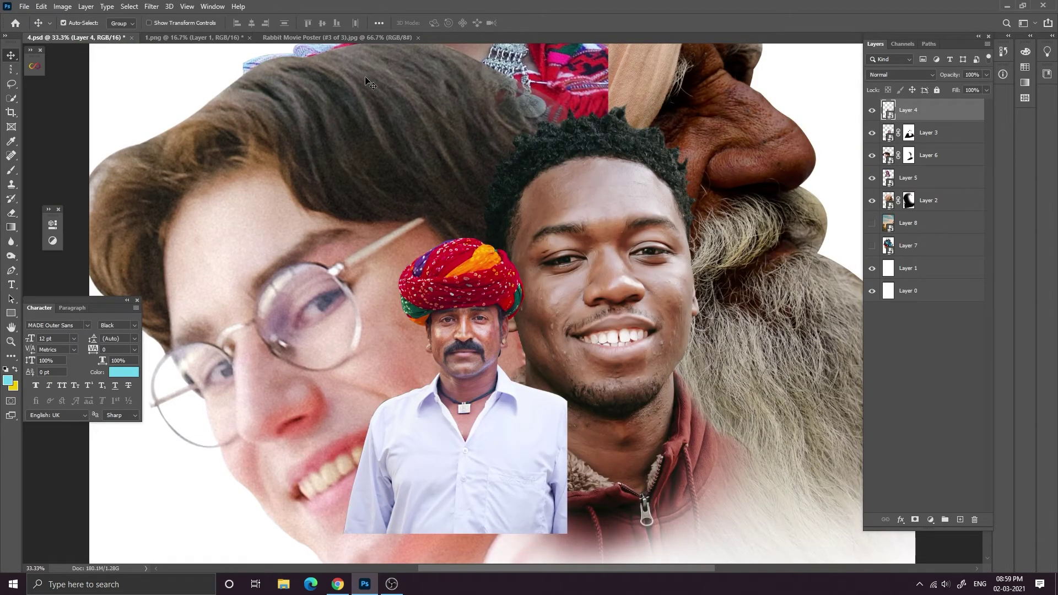
# Add a layer mask to Layer 4 and soften the shirt's straight-cut side with a size 175 Eraser.
pyautogui.hotkey('ctrl', '-')
pyautogui.hotkey('ctrl', '-')
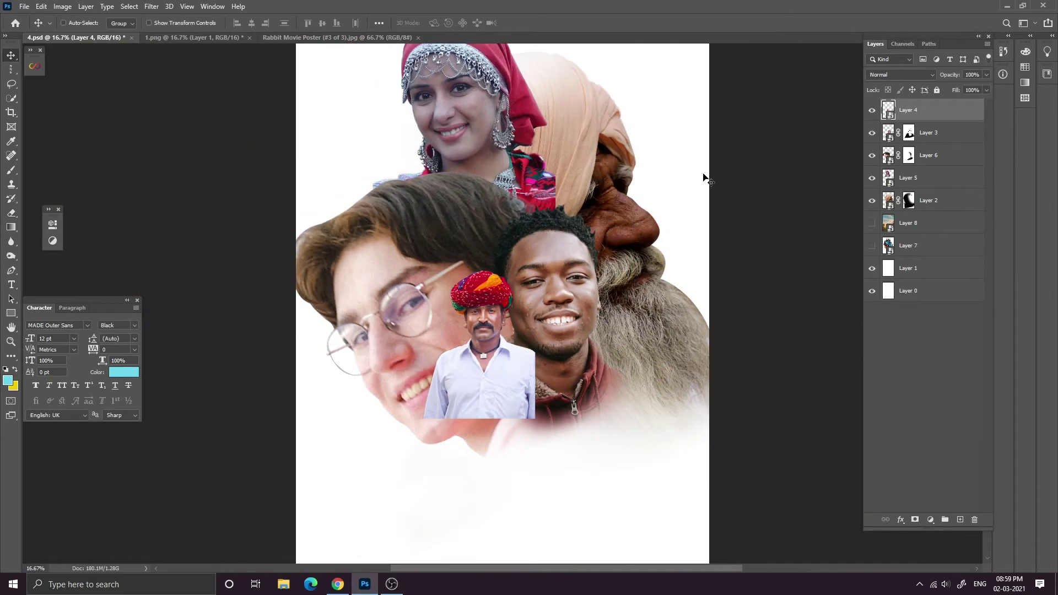
pyautogui.click(914, 518)
pyautogui.press('e')
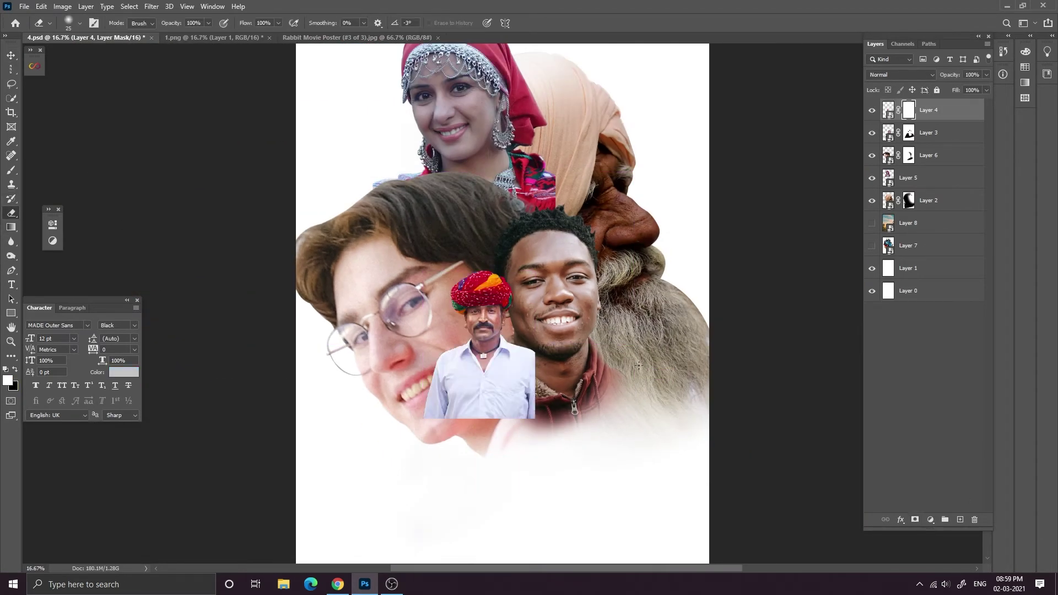
pyautogui.hotkey('ctrl', '+')
pyautogui.moveTo(601, 353); pyautogui.dragTo(629, 353)
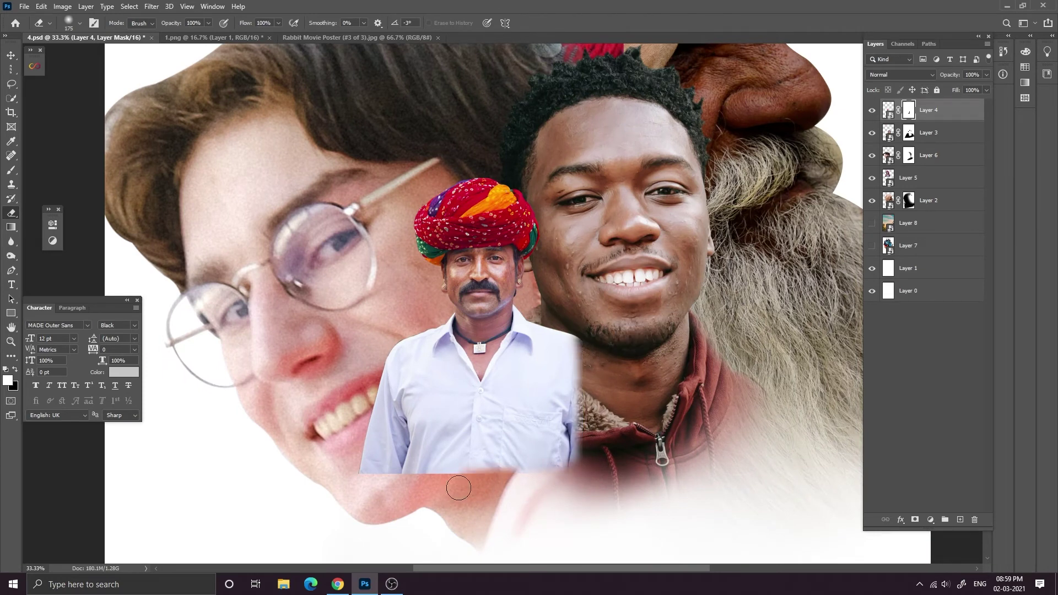
# Soften the shirt's bottom edge and the sleeve over the glasses-wearing man's cheek with a size 100 Eraser.
pyautogui.hotkey('ctrl', '+')
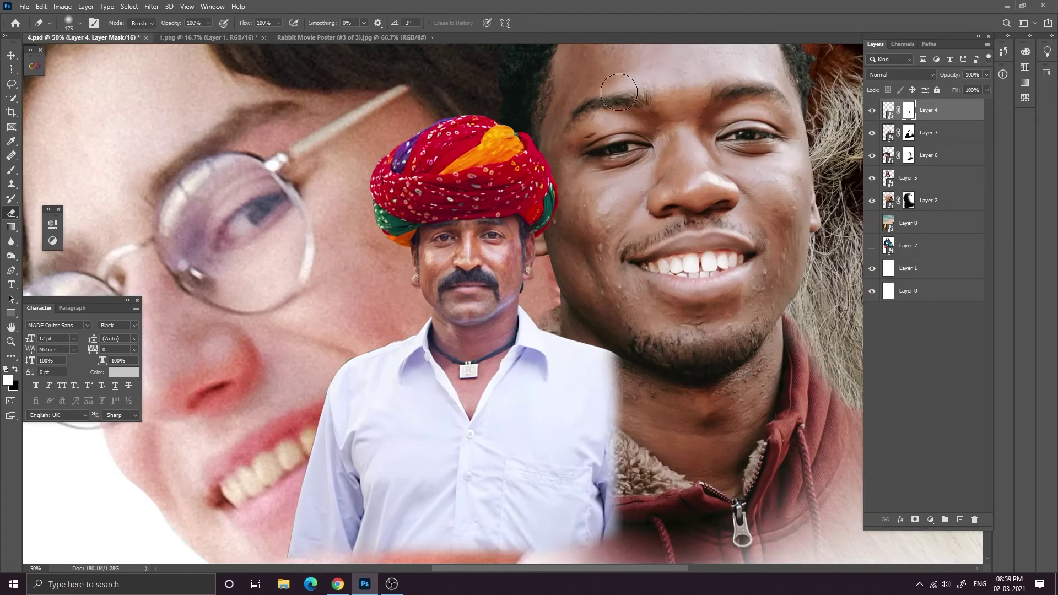
pyautogui.moveTo(312, 387); pyautogui.dragTo(491, 215)
pyautogui.hotkey('ctrl', '+')
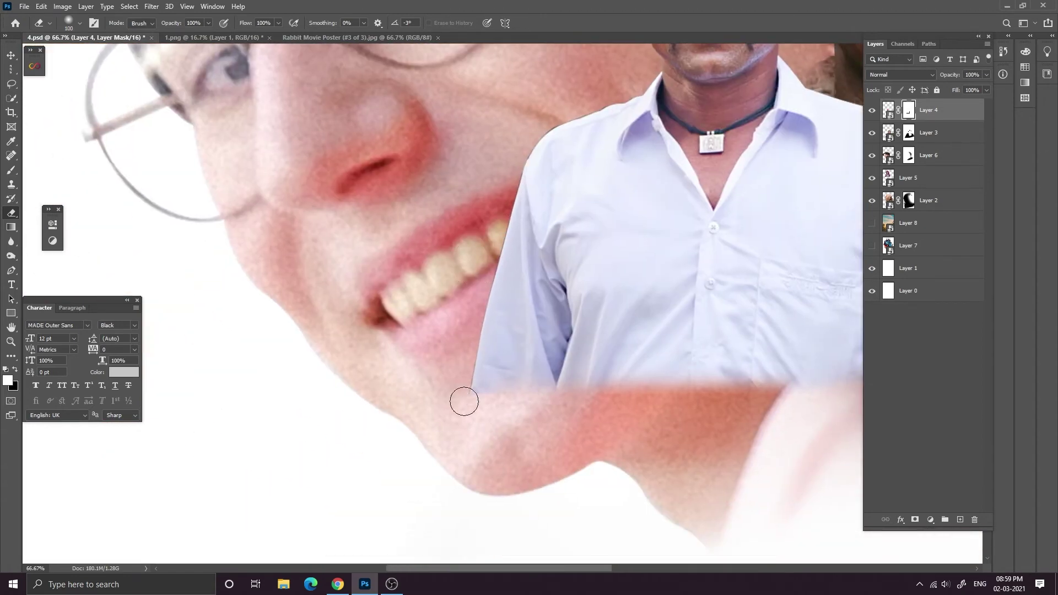
pyautogui.moveTo(464, 401); pyautogui.dragTo(654, 402)
pyautogui.moveTo(493, 214); pyautogui.dragTo(469, 301)
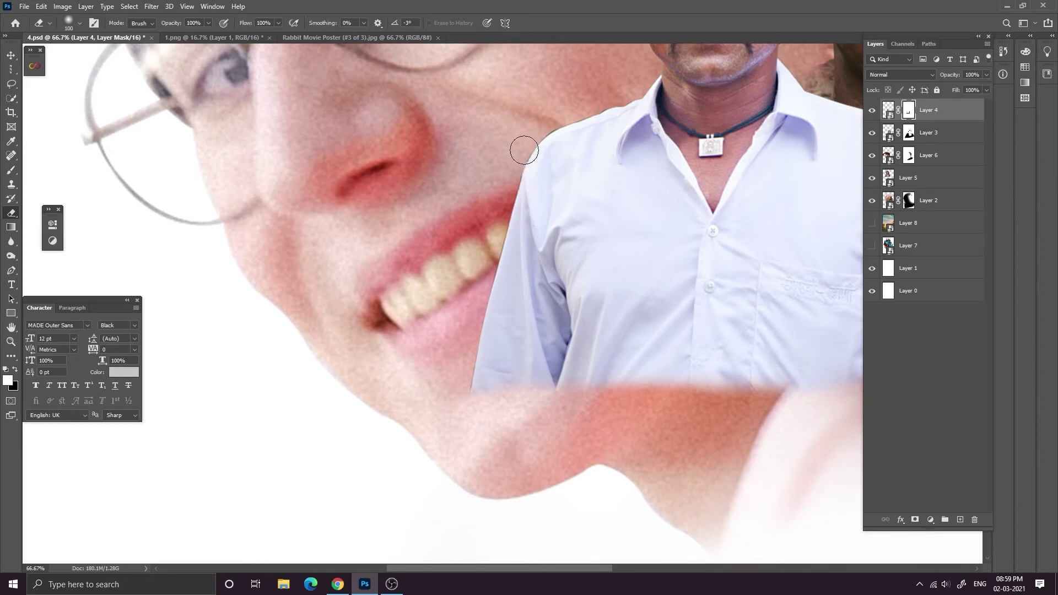
# Feather the outer sleeve edge beside the glasses-wearing man's mouth on Layer 4's mask.
pyautogui.hotkey('ctrl', '+')
pyautogui.moveTo(733, 386); pyautogui.dragTo(391, 193)
pyautogui.moveTo(248, 338)
pyautogui.mouseDown()
pyautogui.moveTo(472, 332)
pyautogui.moveTo(579, 405)
pyautogui.mouseUp()
pyautogui.moveTo(358, 277); pyautogui.dragTo(362, 316)
pyautogui.moveTo(452, 94); pyautogui.dragTo(376, 373)
pyautogui.moveTo(481, 239)
pyautogui.mouseDown()
pyautogui.moveTo(347, 330)
pyautogui.moveTo(346, 370)
pyautogui.mouseUp()
pyautogui.moveTo(313, 439); pyautogui.dragTo(348, 319)
pyautogui.moveTo(380, 250)
pyautogui.mouseDown()
pyautogui.moveTo(330, 378)
pyautogui.moveTo(336, 353)
pyautogui.mouseUp()
pyautogui.moveTo(318, 465); pyautogui.dragTo(357, 306)
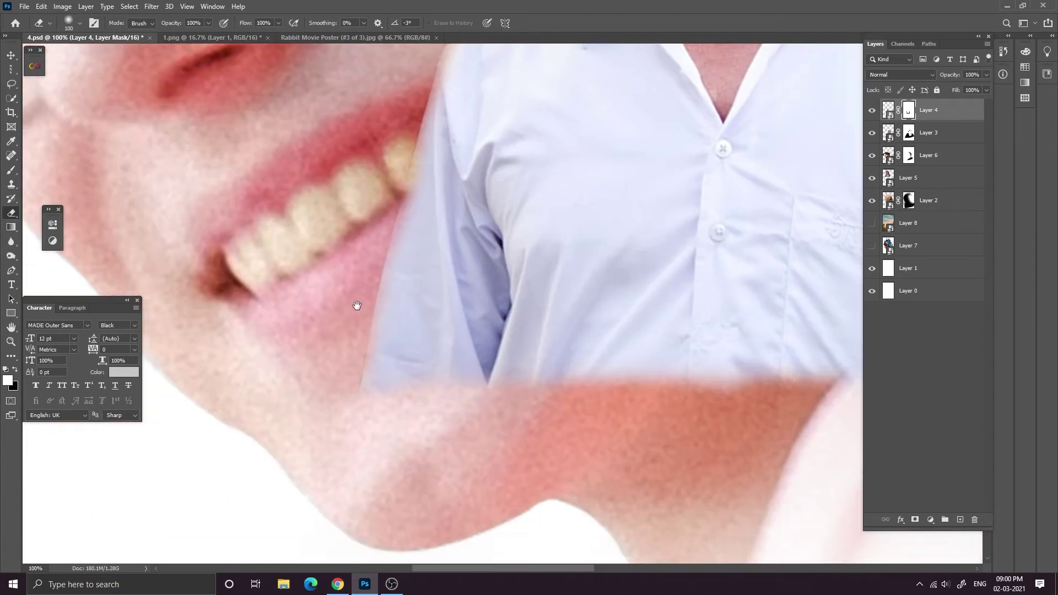
# Soften the shoulder line of the shirt against the glasses-wearing man's cheek on Layer 4's mask.
pyautogui.hotkey('ctrl', '-')
pyautogui.hotkey('ctrl', '-')
pyautogui.hotkey('ctrl', '-')
pyautogui.hotkey('ctrl', '+')
pyautogui.hotkey('ctrl', '+')
pyautogui.hotkey('ctrl', '+')
pyautogui.moveTo(407, 220); pyautogui.dragTo(366, 462)
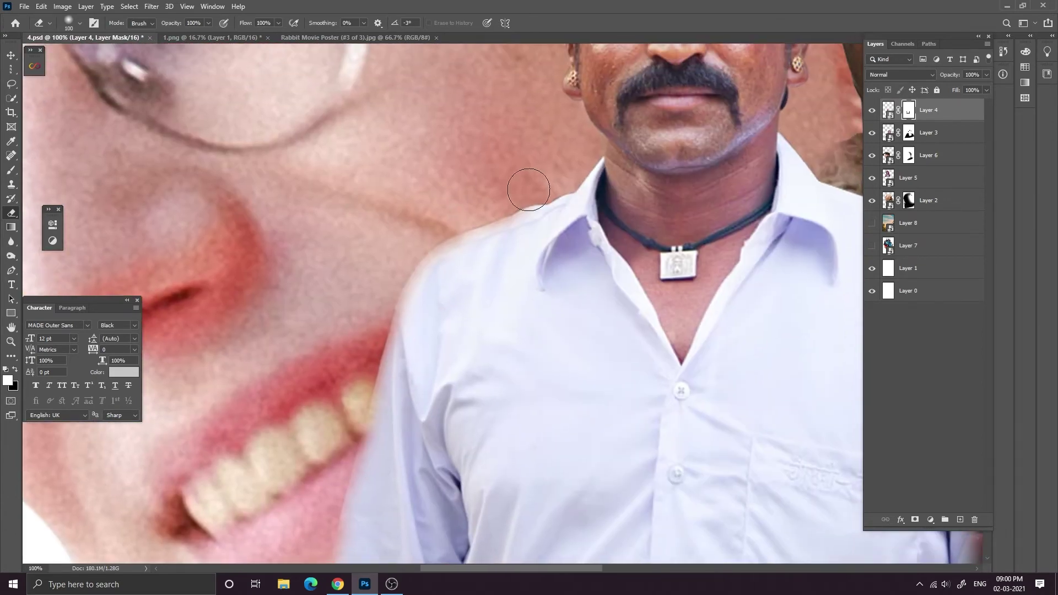
pyautogui.moveTo(531, 191); pyautogui.dragTo(449, 237)
pyautogui.moveTo(470, 173); pyautogui.dragTo(420, 267)
# Refine the shoulder edge up to the shirt collar with a size 50 Eraser on Layer 4's mask.
pyautogui.hotkey('ctrl', '+')
pyautogui.hotkey('ctrl', '+')
pyautogui.press('[')
pyautogui.press('[')
pyautogui.press('[')
pyautogui.press('[')
pyautogui.press('[')
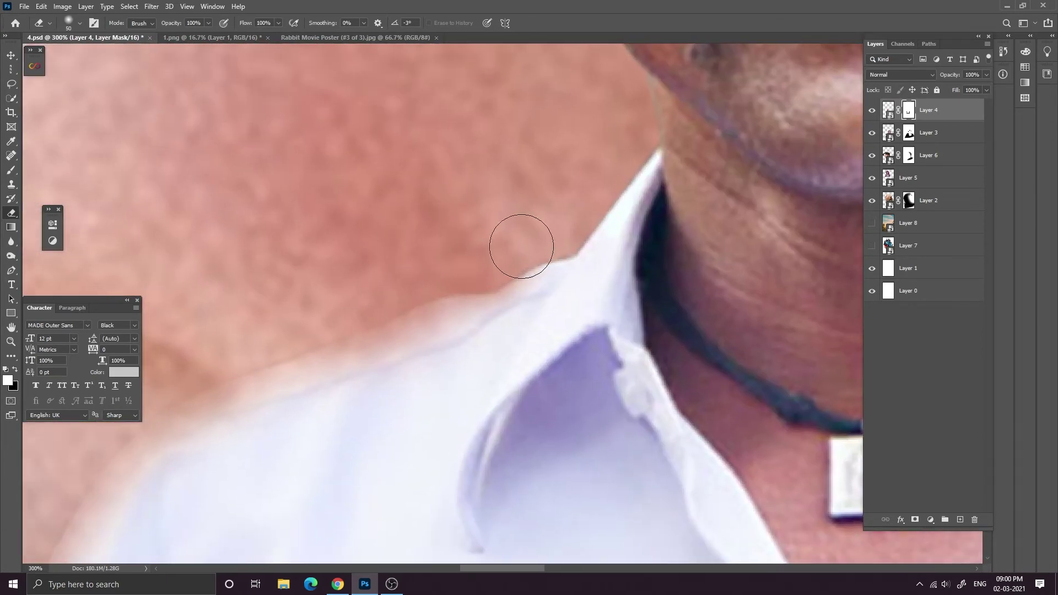
pyautogui.moveTo(552, 240)
pyautogui.mouseDown()
pyautogui.moveTo(335, 302)
pyautogui.moveTo(532, 196)
pyautogui.mouseUp()
pyautogui.moveTo(353, 293); pyautogui.dragTo(522, 139)
pyautogui.moveTo(393, 316)
pyautogui.mouseDown()
pyautogui.moveTo(456, 196)
pyautogui.moveTo(428, 152)
pyautogui.moveTo(378, 384)
pyautogui.moveTo(444, 447)
pyautogui.mouseUp()
# Soften the opposite shoulder edge next to the smiling bearded man's jaw on Layer 4's mask.
pyautogui.hotkey('ctrl', '-')
pyautogui.hotkey('ctrl', '-')
pyautogui.moveTo(403, 562); pyautogui.dragTo(406, 498)
pyautogui.moveTo(520, 290); pyautogui.dragTo(336, 576)
pyautogui.moveTo(736, 274); pyautogui.dragTo(535, 253)
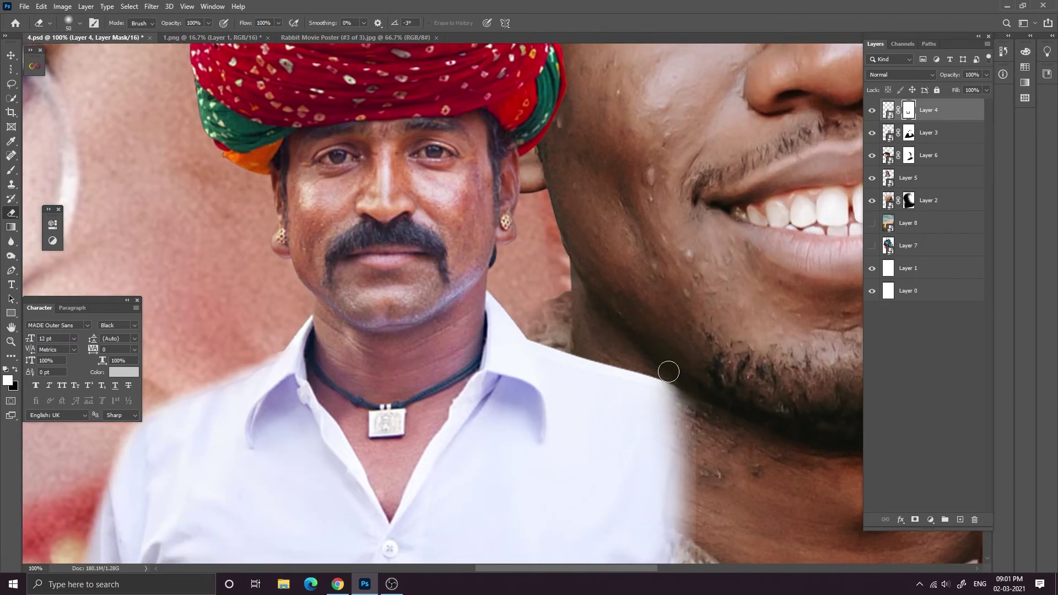
pyautogui.moveTo(668, 372); pyautogui.dragTo(575, 347)
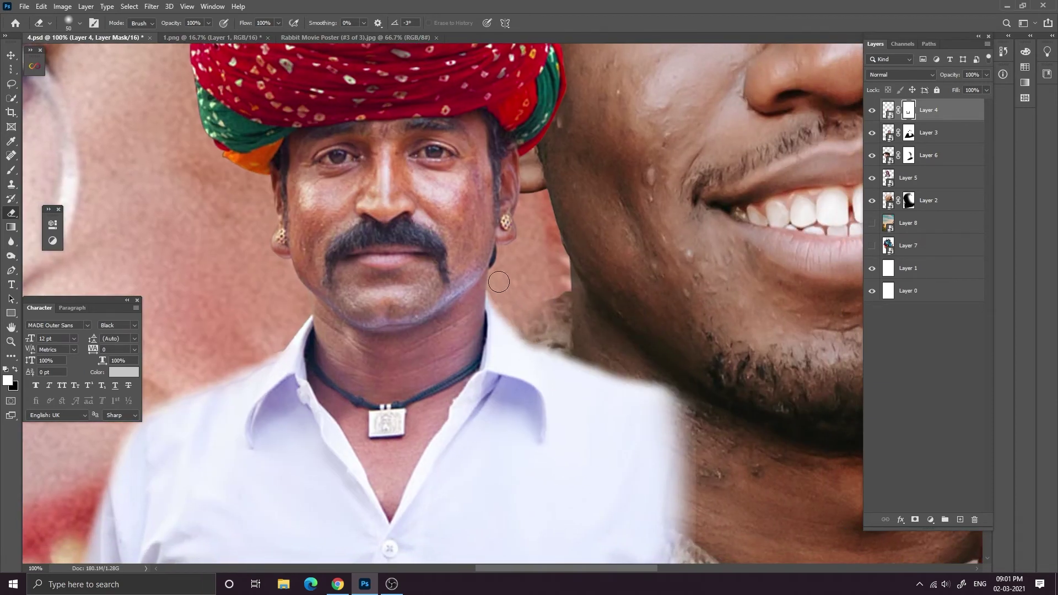
# Fade the turbaned man's shirt up to the chest with a size 250 Eraser at 55% and 23% opacity.
pyautogui.hotkey('ctrl', '-')
pyautogui.hotkey('ctrl', '-')
pyautogui.moveTo(172, 28); pyautogui.dragTo(147, 29)
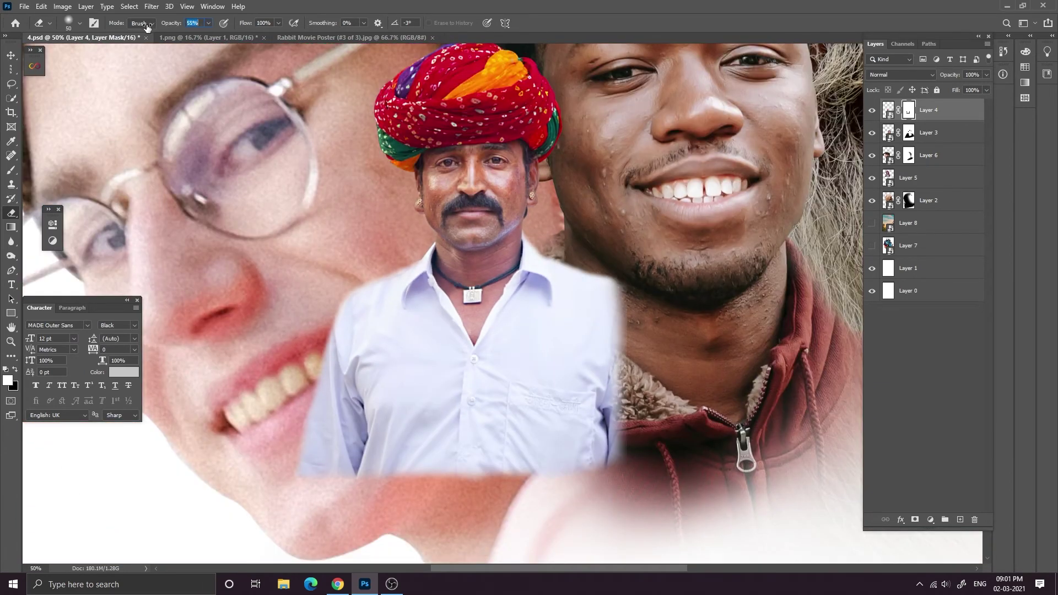
pyautogui.press(']')
pyautogui.press(']')
pyautogui.press(']')
pyautogui.press(']')
pyautogui.press(']')
pyautogui.press(']')
pyautogui.press(']')
pyautogui.press(']')
pyautogui.press(']')
pyautogui.press(']')
pyautogui.moveTo(643, 458); pyautogui.dragTo(363, 500)
pyautogui.moveTo(172, 26); pyautogui.dragTo(154, 26)
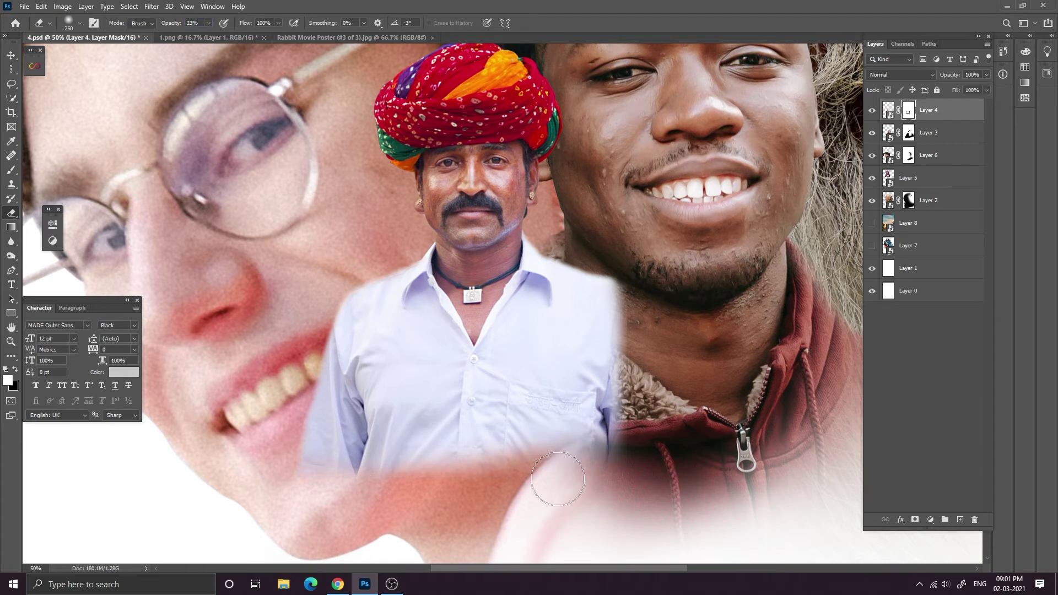
pyautogui.moveTo(575, 464)
pyautogui.mouseDown()
pyautogui.moveTo(322, 436)
pyautogui.moveTo(261, 412)
pyautogui.moveTo(355, 296)
pyautogui.moveTo(314, 408)
pyautogui.moveTo(371, 430)
pyautogui.moveTo(300, 498)
pyautogui.moveTo(700, 357)
pyautogui.moveTo(307, 338)
pyautogui.moveTo(632, 281)
pyautogui.moveTo(686, 305)
pyautogui.moveTo(397, 363)
pyautogui.moveTo(336, 335)
pyautogui.mouseUp()
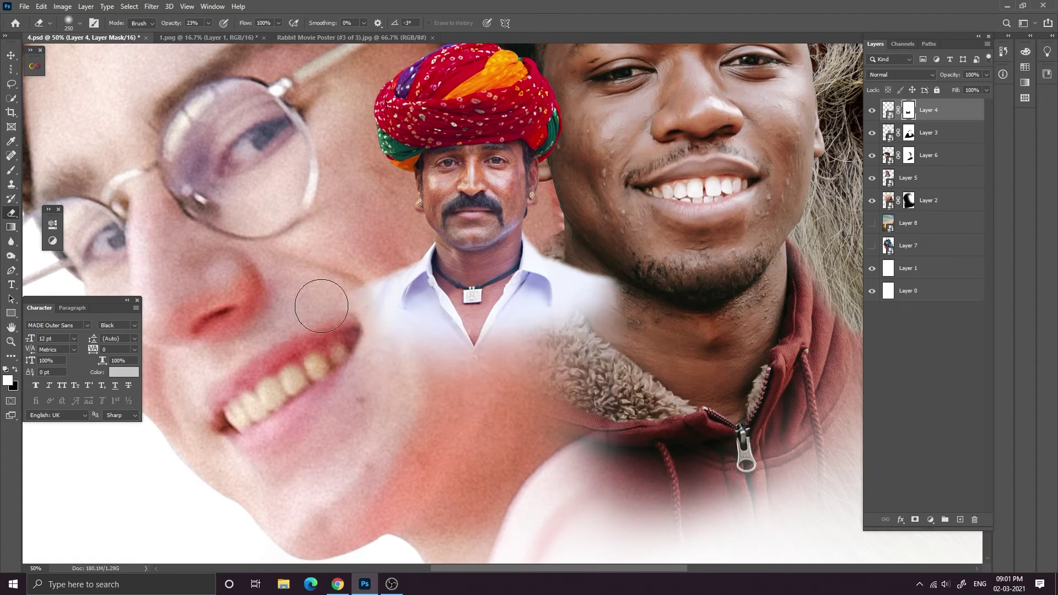
# Inspect how the faded shirt blends with the neighbouring portraits at several magnifications.
pyautogui.hotkey('ctrl', '-')
pyautogui.hotkey('ctrl', '-')
pyautogui.hotkey('ctrl', '-')
pyautogui.hotkey('ctrl', '-')
pyautogui.hotkey('ctrl', '+')
pyautogui.hotkey('ctrl', '+')
pyautogui.hotkey('ctrl', '+')
pyautogui.hotkey('ctrl', '+')
pyautogui.hotkey('ctrl', '-')
pyautogui.hotkey('ctrl', '-')
pyautogui.hotkey('ctrl', '-')
pyautogui.hotkey('ctrl', '-')
pyautogui.hotkey('ctrl', '+')
pyautogui.hotkey('ctrl', '+')
pyautogui.hotkey('ctrl', '+')
pyautogui.hotkey('ctrl', '+')
pyautogui.hotkey('ctrl', '-')
pyautogui.hotkey('ctrl', '-')
pyautogui.hotkey('ctrl', '-')
pyautogui.hotkey('ctrl', '-')
pyautogui.hotkey('ctrl', '-')
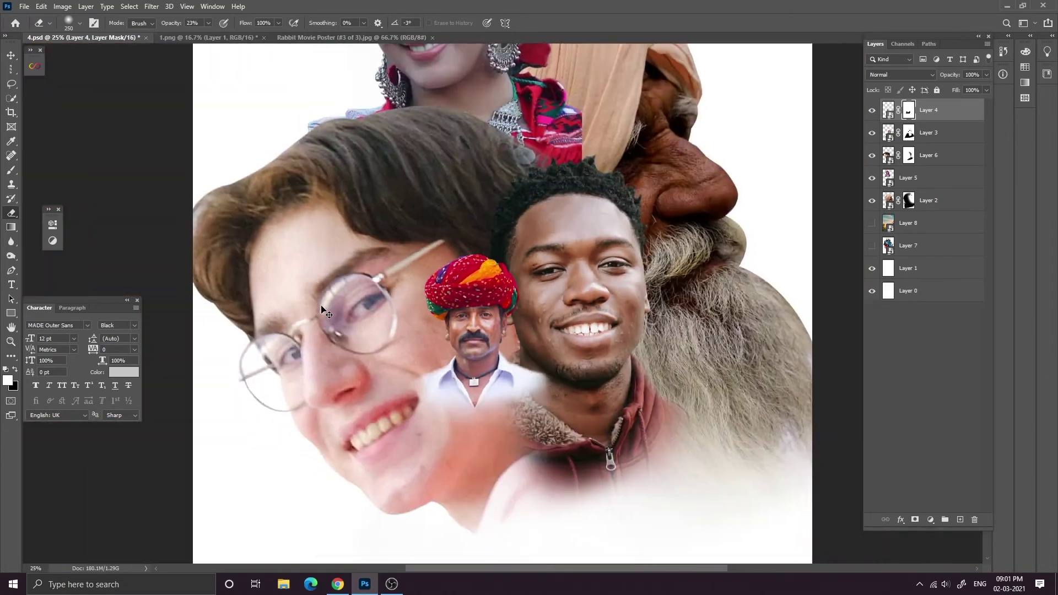
# Fade the shoulder and chest remnants further with the Eraser at 23% opacity on Layer 4's mask.
pyautogui.hotkey('ctrl', '+')
pyautogui.hotkey('ctrl', '+')
pyautogui.hotkey('ctrl', '+')
pyautogui.hotkey('ctrl', '+')
pyautogui.hotkey('ctrl', '+')
pyautogui.moveTo(350, 453); pyautogui.dragTo(365, 314)
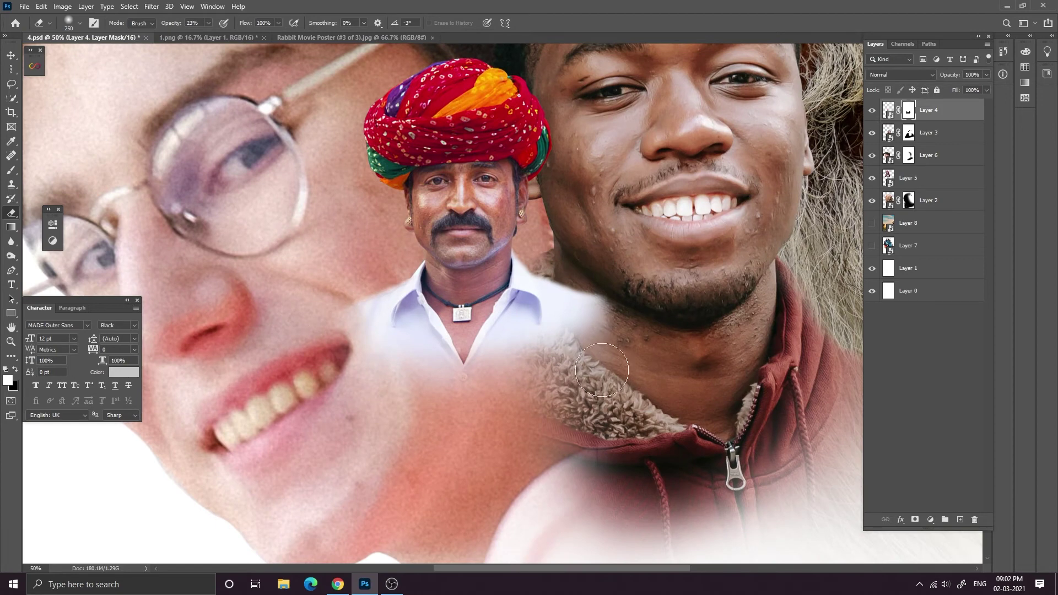
pyautogui.moveTo(605, 365)
pyautogui.mouseDown()
pyautogui.moveTo(328, 316)
pyautogui.moveTo(451, 359)
pyautogui.moveTo(425, 376)
pyautogui.mouseUp()
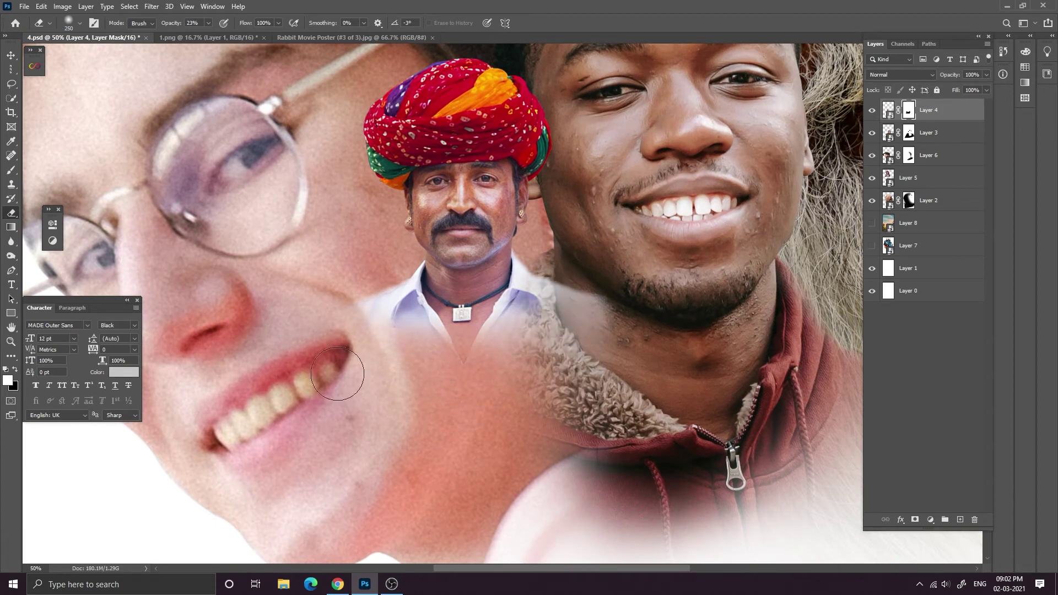
# Erase the remaining shirt haze below the turbaned man's pendant with the Eraser at 41% opacity.
pyautogui.hotkey('ctrl', '-')
pyautogui.hotkey('ctrl', '-')
pyautogui.hotkey('ctrl', '-')
pyautogui.hotkey('ctrl', '-')
pyautogui.hotkey('ctrl', '-')
pyautogui.hotkey('ctrl', '+')
pyautogui.hotkey('ctrl', '+')
pyautogui.hotkey('ctrl', '+')
pyautogui.hotkey('ctrl', '+')
pyautogui.moveTo(566, 466)
pyautogui.mouseDown()
pyautogui.moveTo(552, 440)
pyautogui.moveTo(578, 475)
pyautogui.mouseUp()
pyautogui.moveTo(167, 23); pyautogui.dragTo(176, 23)
pyautogui.moveTo(563, 468); pyautogui.dragTo(564, 439)
# Examine the overall group composition and the turbaned man's blending at different magnifications.
pyautogui.hotkey('ctrl', '-')
pyautogui.hotkey('ctrl', '-')
pyautogui.hotkey('ctrl', '-')
pyautogui.hotkey('ctrl', '-')
pyautogui.hotkey('ctrl', '-')
pyautogui.hotkey('ctrl', '-')
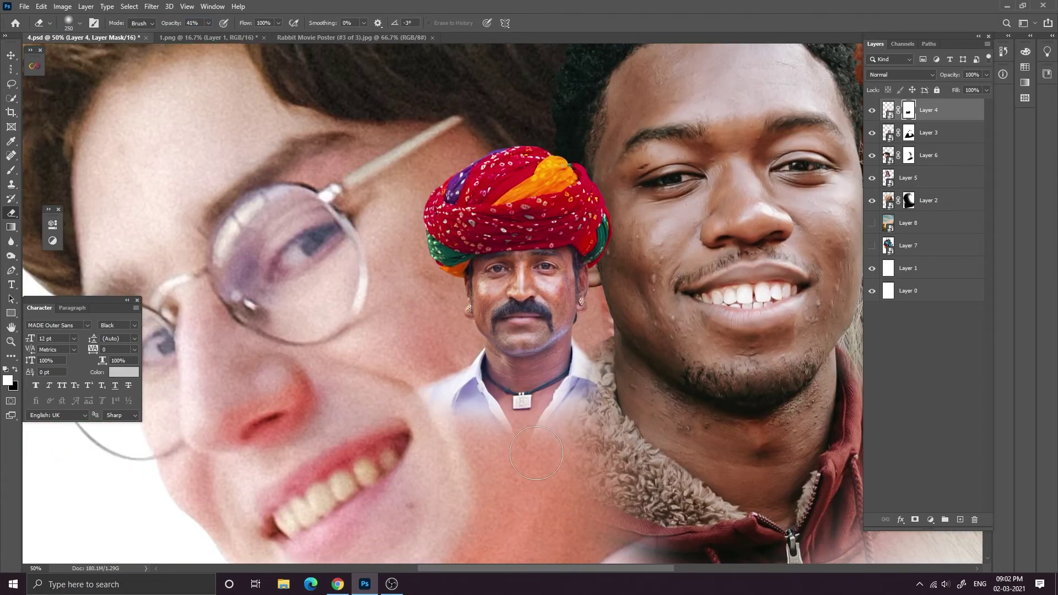
pyautogui.hotkey('ctrl', '+')
pyautogui.hotkey('ctrl', '+')
pyautogui.hotkey('ctrl', '+')
pyautogui.hotkey('ctrl', '+')
pyautogui.hotkey('ctrl', '+')
pyautogui.hotkey('ctrl', '+')
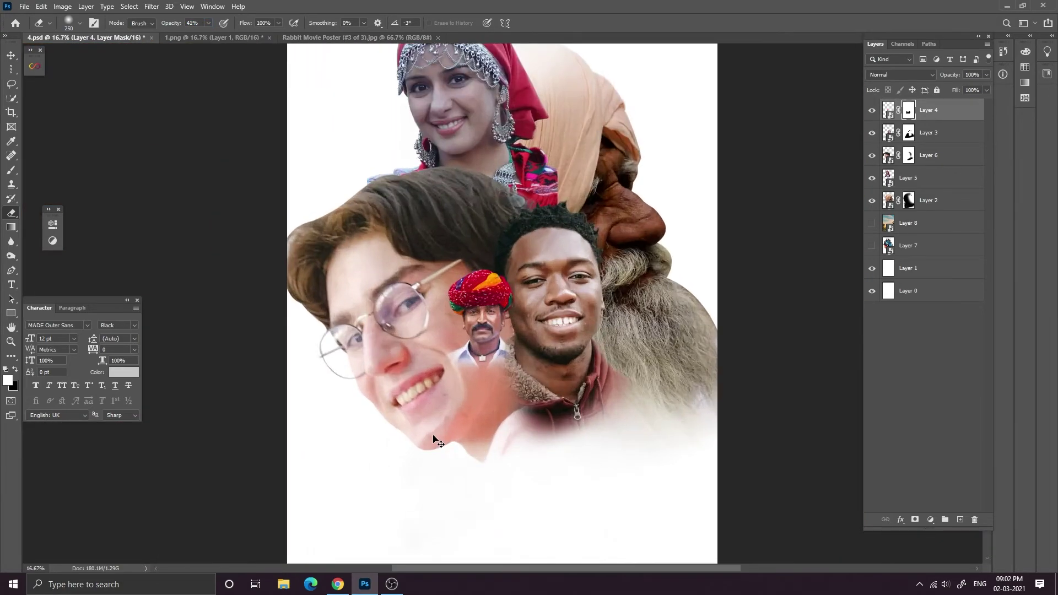
pyautogui.hotkey('ctrl', '-')
pyautogui.hotkey('ctrl', '-')
pyautogui.hotkey('ctrl', '-')
pyautogui.hotkey('ctrl', '-')
pyautogui.hotkey('ctrl', '-')
pyautogui.hotkey('ctrl', '-')
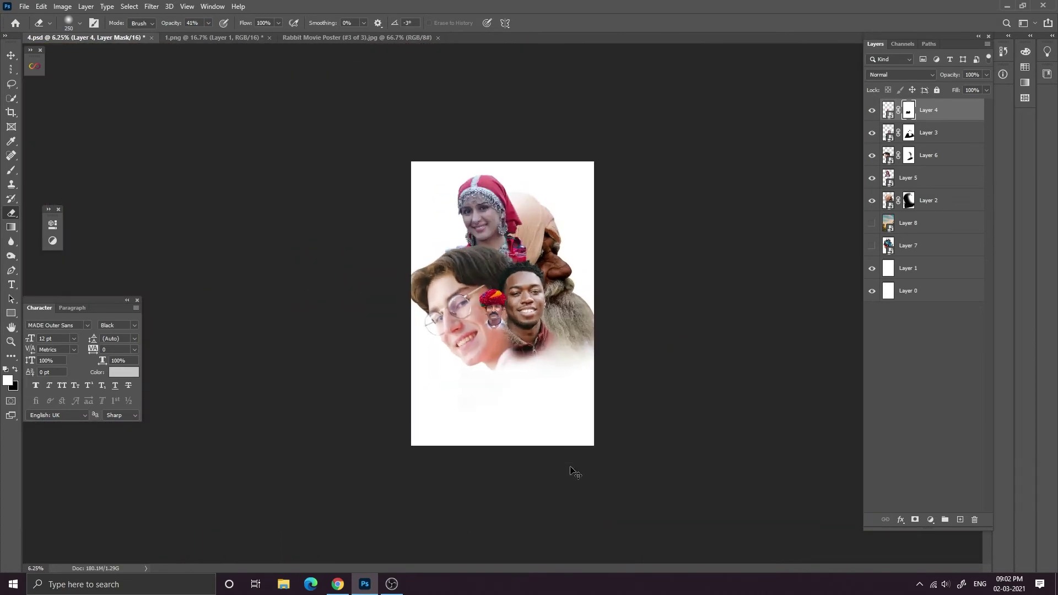
pyautogui.hotkey('ctrl', '+')
pyautogui.hotkey('ctrl', '-')
pyautogui.hotkey('ctrl', '+')
pyautogui.hotkey('ctrl', '+')
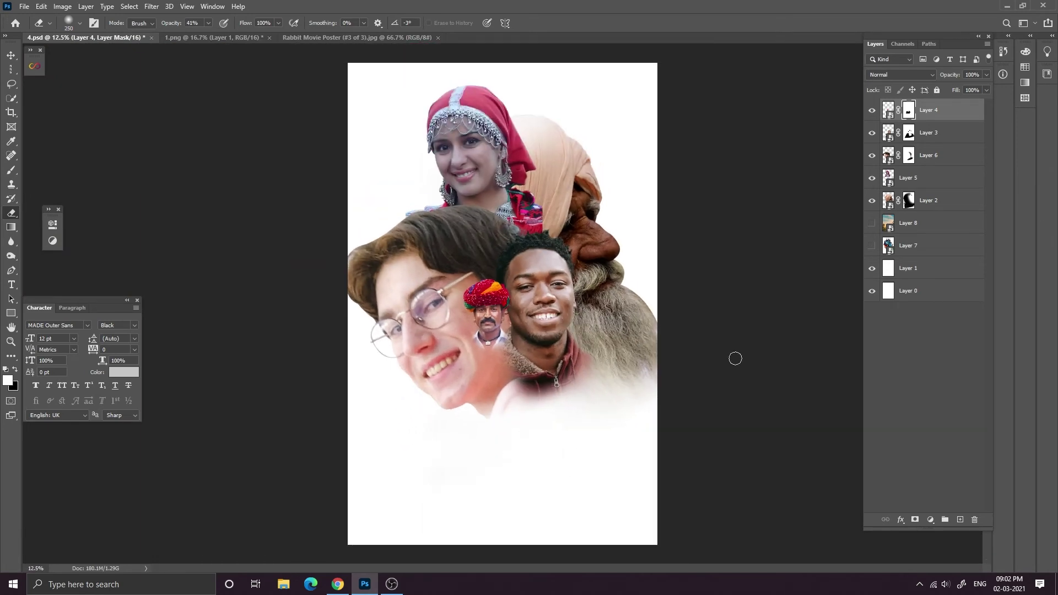
# Scale the turbaned man on Layer 4 to 160.89% and place him lower, just beneath the two young men's faces.
pyautogui.press('v')
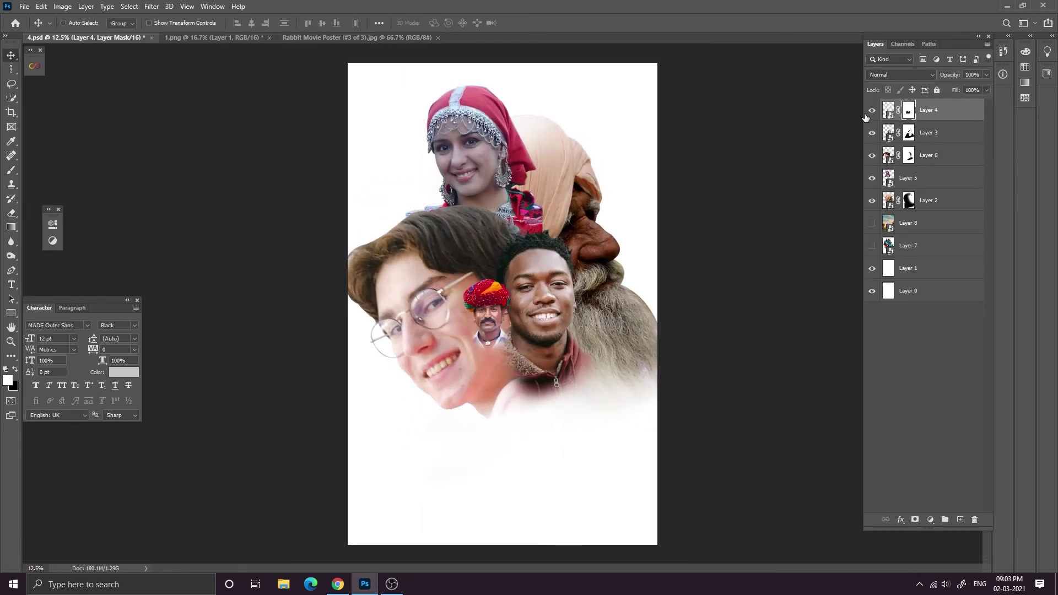
pyautogui.hotkey('ctrl', 't')
pyautogui.hotkey('ctrl', '+')
pyautogui.moveTo(510, 382); pyautogui.dragTo(531, 473)
pyautogui.moveTo(556, 361); pyautogui.dragTo(587, 322)
pyautogui.moveTo(553, 370); pyautogui.dragTo(541, 393)
pyautogui.moveTo(573, 346); pyautogui.dragTo(611, 297)
pyautogui.moveTo(558, 358); pyautogui.dragTo(538, 404)
pyautogui.click(546, 25)
pyautogui.hotkey('ctrl', '0')
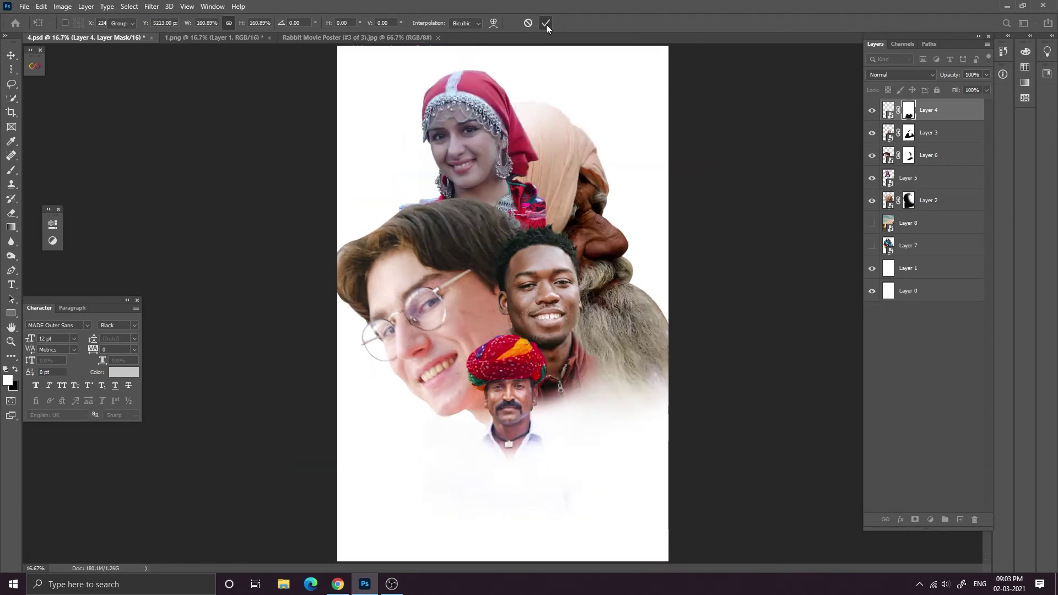
# Review the balance of the enlarged turbaned portrait within the whole poster at several magnifications.
pyautogui.hotkey('ctrl', '-')
pyautogui.hotkey('ctrl', '-')
pyautogui.hotkey('ctrl', '-')
pyautogui.hotkey('ctrl', '+')
pyautogui.hotkey('ctrl', '+')
pyautogui.hotkey('ctrl', '-')
pyautogui.hotkey('ctrl', '-')
pyautogui.hotkey('ctrl', '+')
pyautogui.hotkey('ctrl', '+')
pyautogui.hotkey('ctrl', '+')
pyautogui.hotkey('ctrl', '-')
pyautogui.hotkey('ctrl', '-')
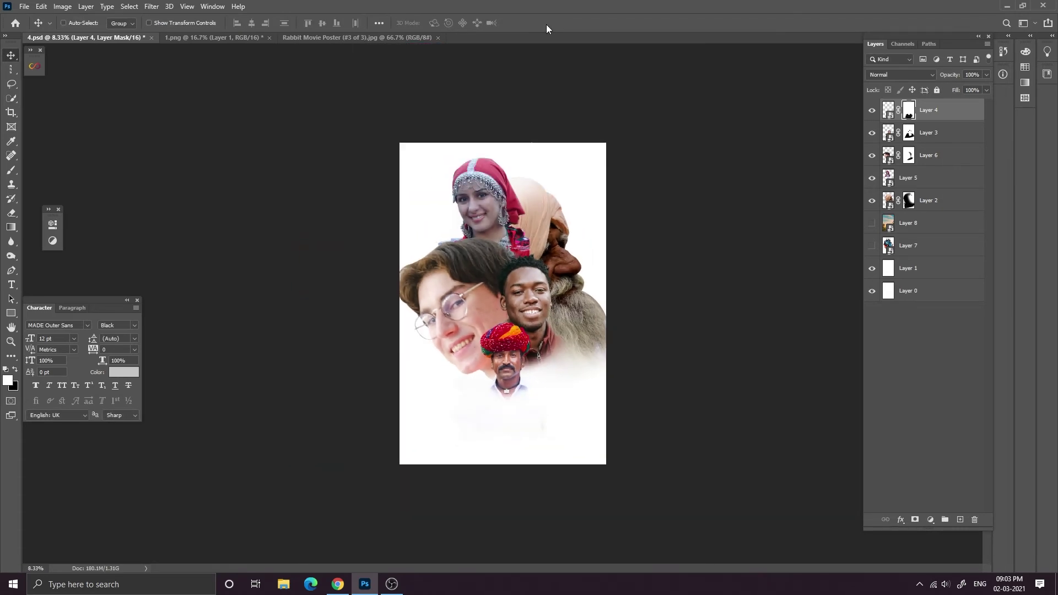
# Save the document as a new Photoshop file named 5 in the Zindagi Poster Design folder.
pyautogui.hotkey('alt', 'f')
pyautogui.press('a')
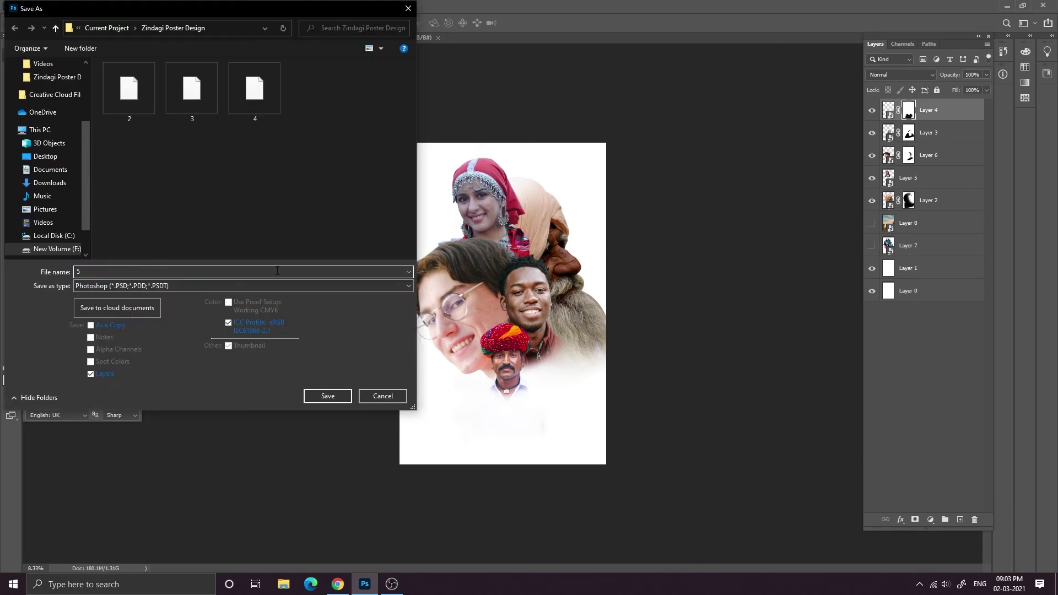
pyautogui.press('Return')
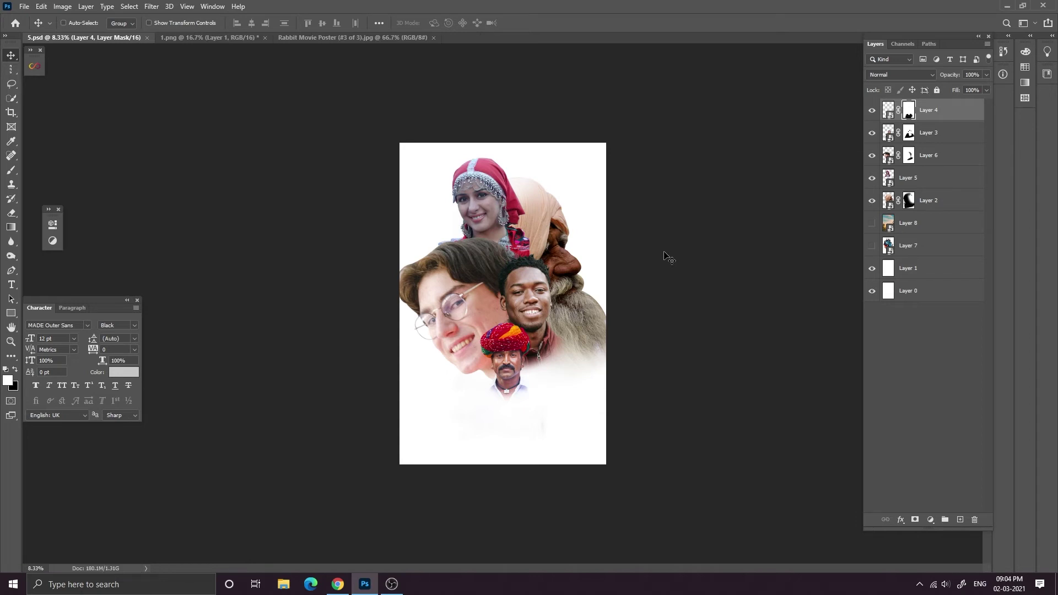
# Show the palm sunset background on Layer 8 and set its opacity to 100%.
pyautogui.click(871, 222)
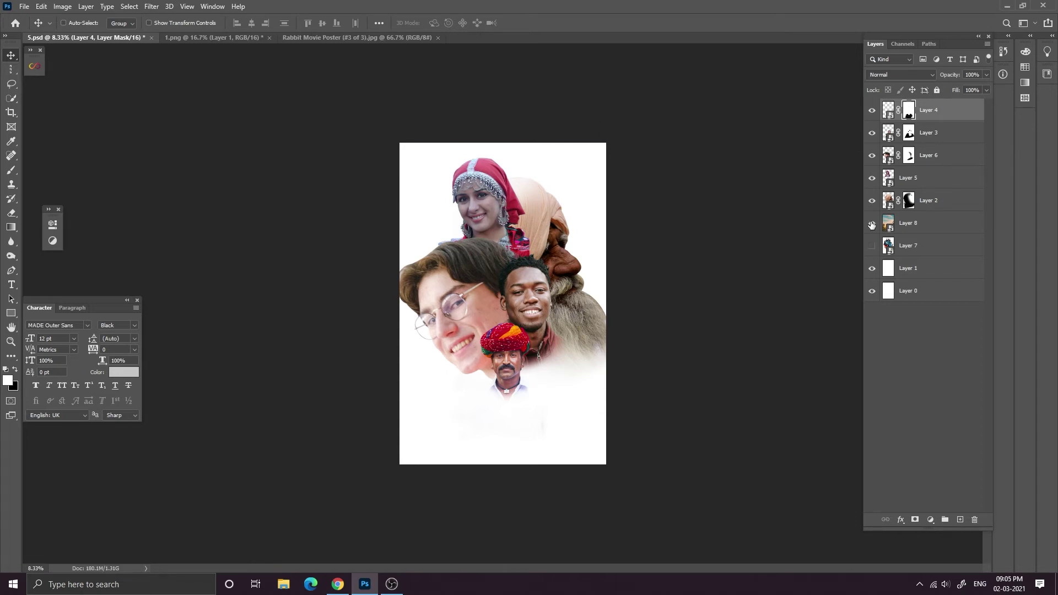
pyautogui.click(907, 224)
pyautogui.press('0')
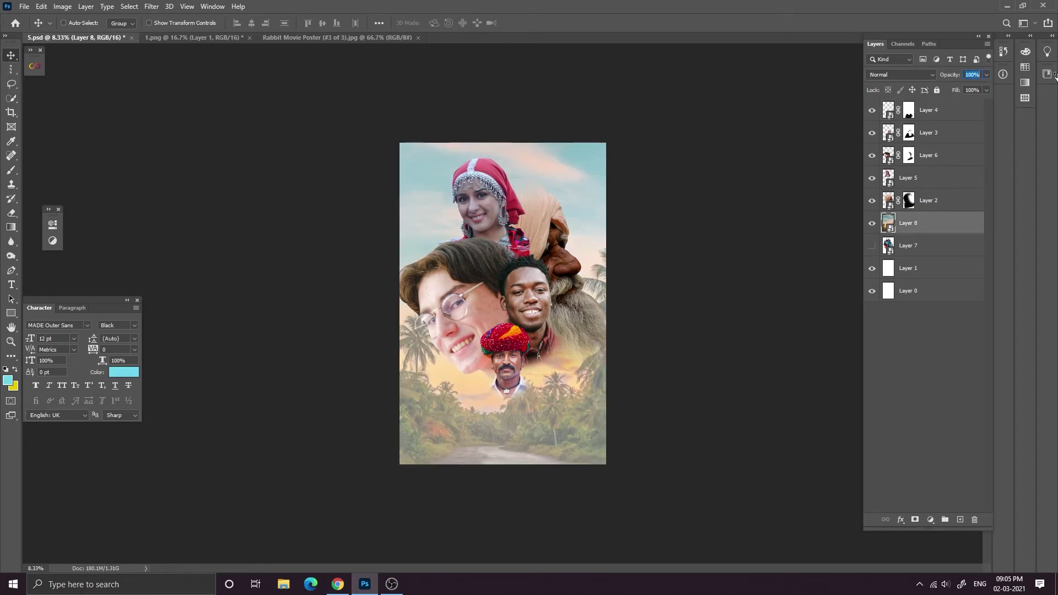
# Add a layer mask to Layer 5 and erase the clothing edge protruding beside the bespectacled man's hair at 41% eraser opacity.
pyautogui.hotkey('ctrl', '+')
pyautogui.hotkey('ctrl', '+')
pyautogui.hotkey('ctrl', '-')
pyautogui.click(908, 178)
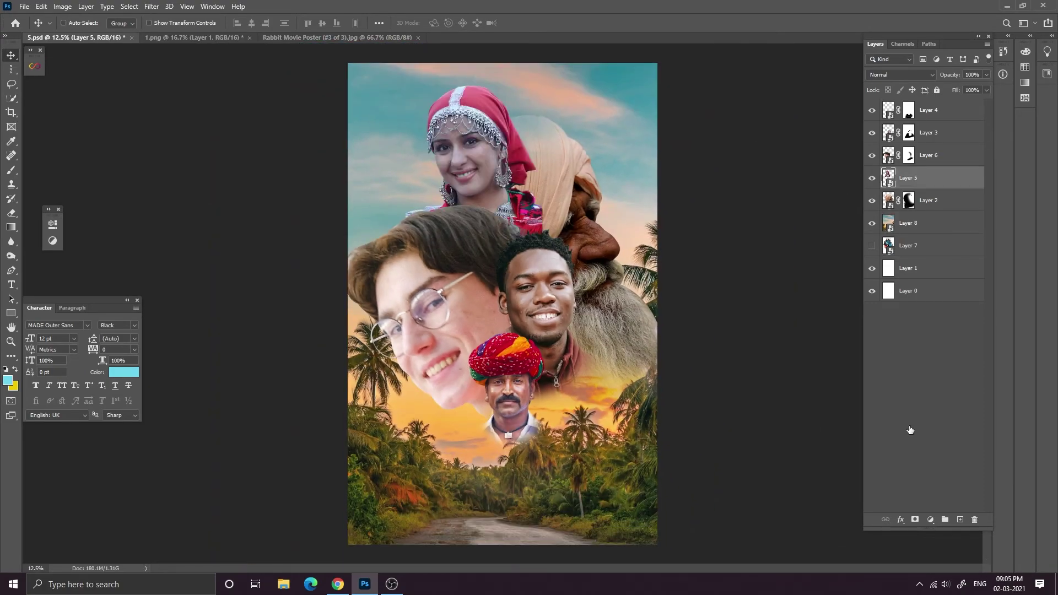
pyautogui.click(914, 519)
pyautogui.press('e')
pyautogui.hotkey('ctrl', '+')
pyautogui.hotkey('ctrl', '+')
pyautogui.hotkey('ctrl', '+')
pyautogui.moveTo(302, 147); pyautogui.dragTo(290, 207)
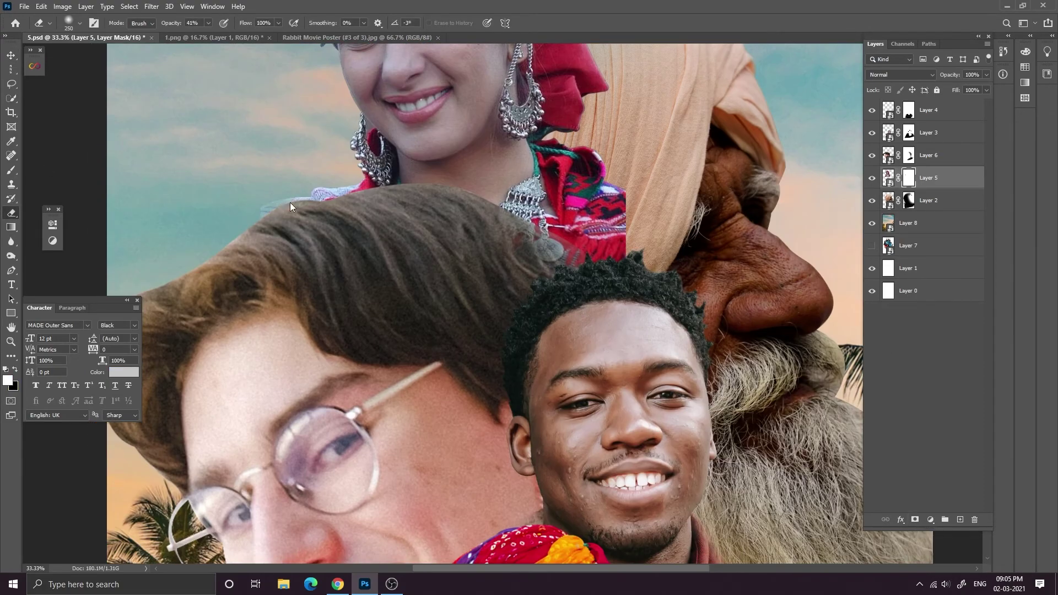
pyautogui.hotkey('ctrl', '-')
pyautogui.hotkey('ctrl', '-')
pyautogui.hotkey('ctrl', '-')
pyautogui.hotkey('ctrl', '-')
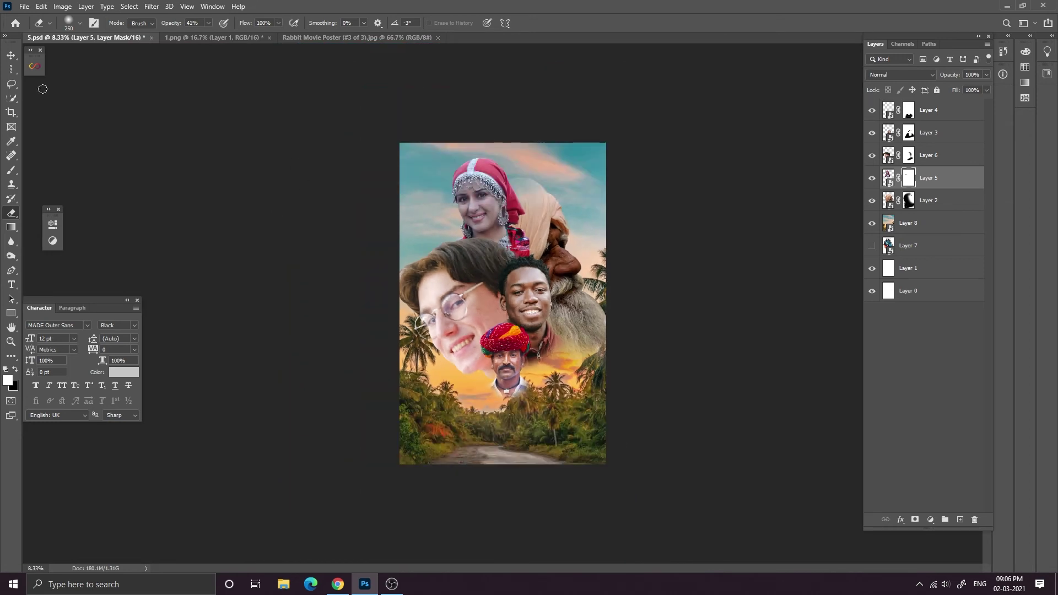
# Shift the five portrait layers, from Layer 2 up to Layer 4, slightly downward together on the poster.
pyautogui.press('v')
pyautogui.click(919, 201)
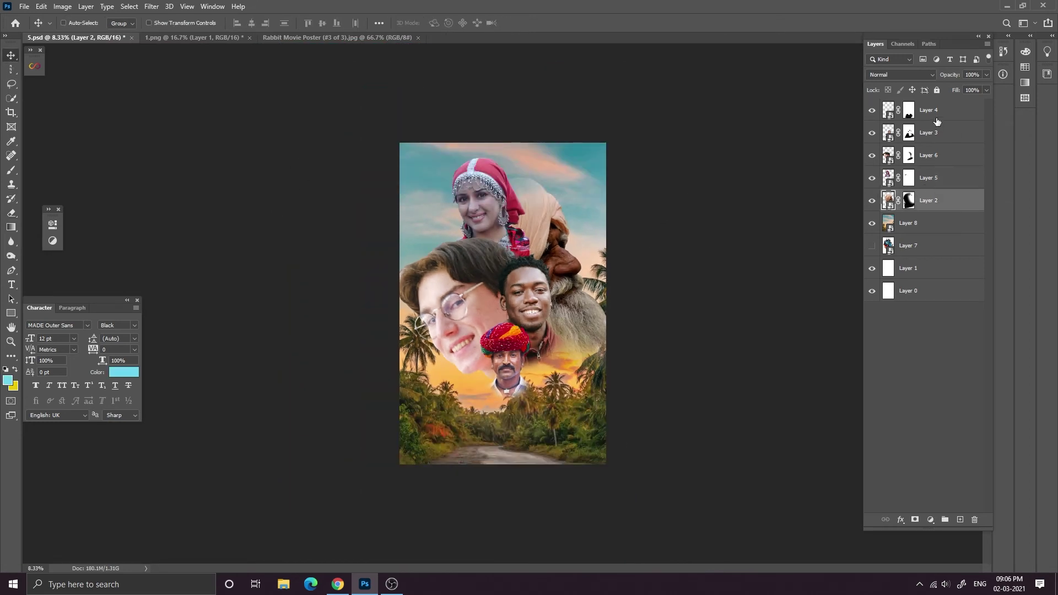
pyautogui.keyDown('shift'); pyautogui.click(938, 114); pyautogui.keyUp('shift')
pyautogui.hotkey('shift', 'Down')
pyautogui.hotkey('shift', 'Down')
pyautogui.hotkey('shift', 'Down')
pyautogui.hotkey('shift', 'Down')
pyautogui.hotkey('shift', 'Down')
pyautogui.hotkey('shift', 'Down')
pyautogui.hotkey('shift', 'Down')
pyautogui.hotkey('shift', 'Down')
pyautogui.hotkey('shift', 'Down')
pyautogui.hotkey('shift', 'Down')
pyautogui.hotkey('shift', 'Down')
pyautogui.hotkey('shift', 'Down')
pyautogui.hotkey('shift', 'Down')
pyautogui.hotkey('shift', 'Down')
pyautogui.hotkey('shift', 'Down')
pyautogui.hotkey('shift', 'Down')
pyautogui.hotkey('shift', 'Down')
pyautogui.hotkey('shift', 'Down')
pyautogui.hotkey('shift', 'Down')
pyautogui.hotkey('shift', 'Down')
pyautogui.hotkey('shift', 'Down')
pyautogui.hotkey('shift', 'Down')
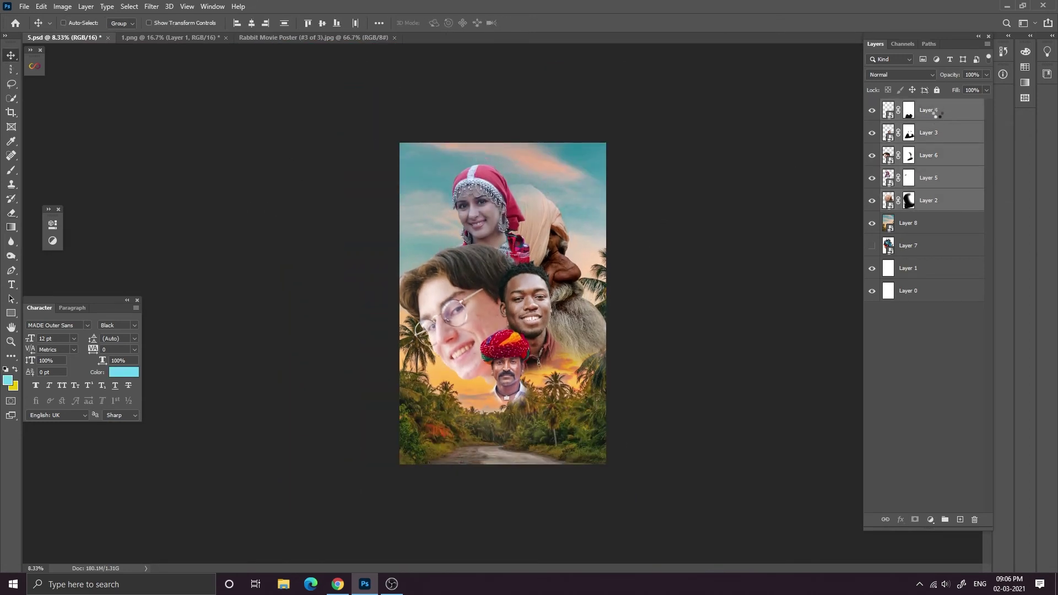
# Add a Gradient Map adjustment in beige tones above Layer 8 and reverse its gradient.
pyautogui.doubleClick(908, 223)
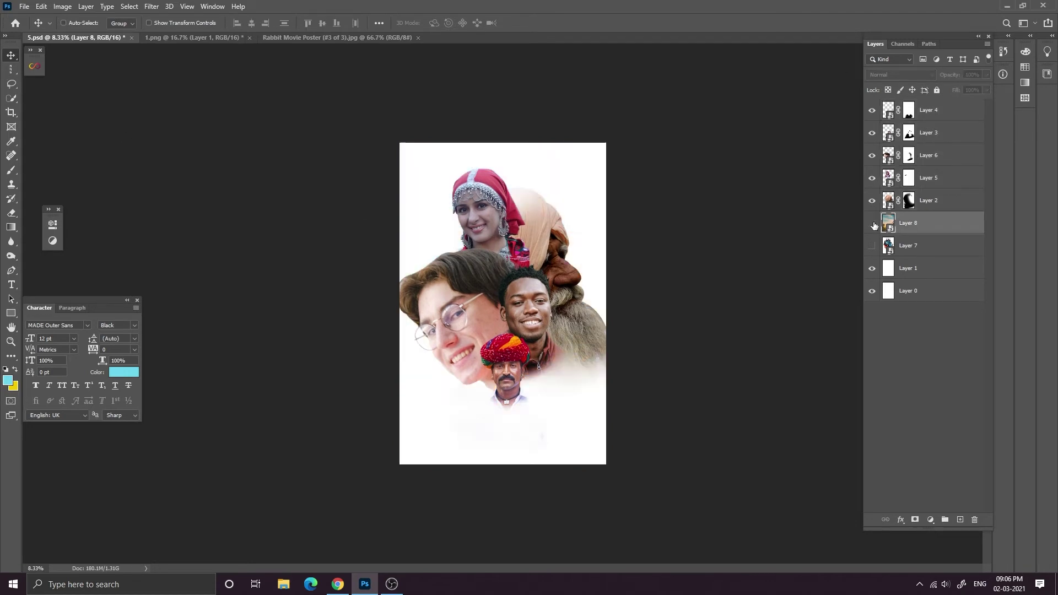
pyautogui.click(931, 519)
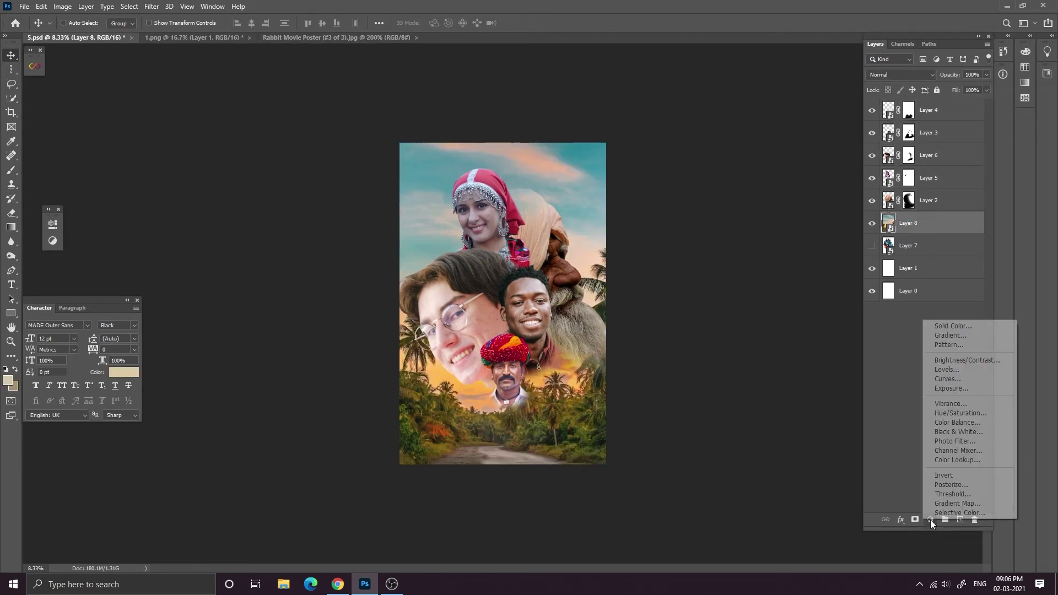
pyautogui.click(707, 109)
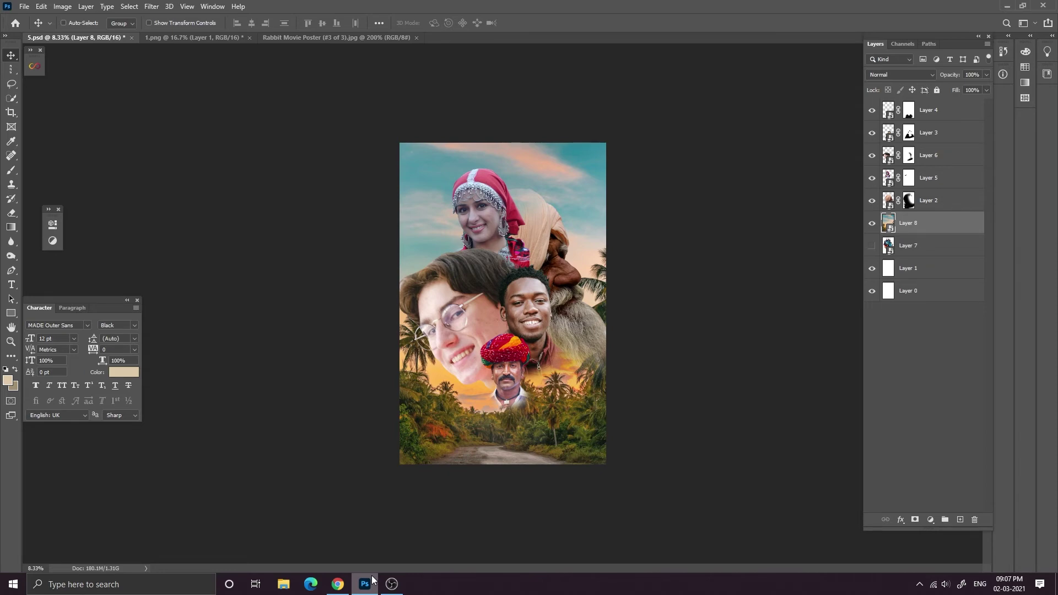
pyautogui.click(930, 520)
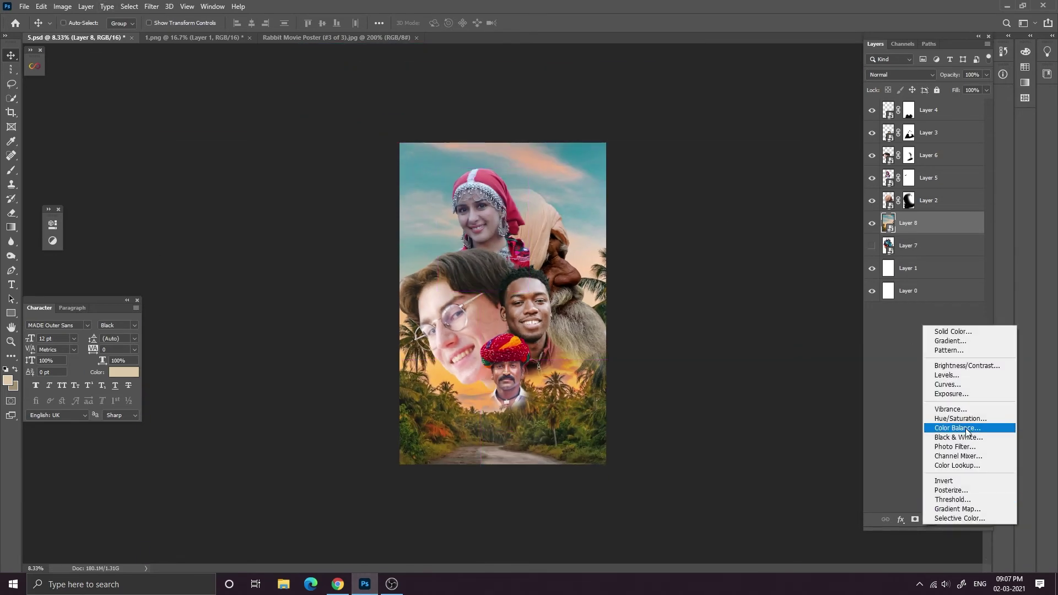
pyautogui.click(957, 508)
pyautogui.click(70, 277)
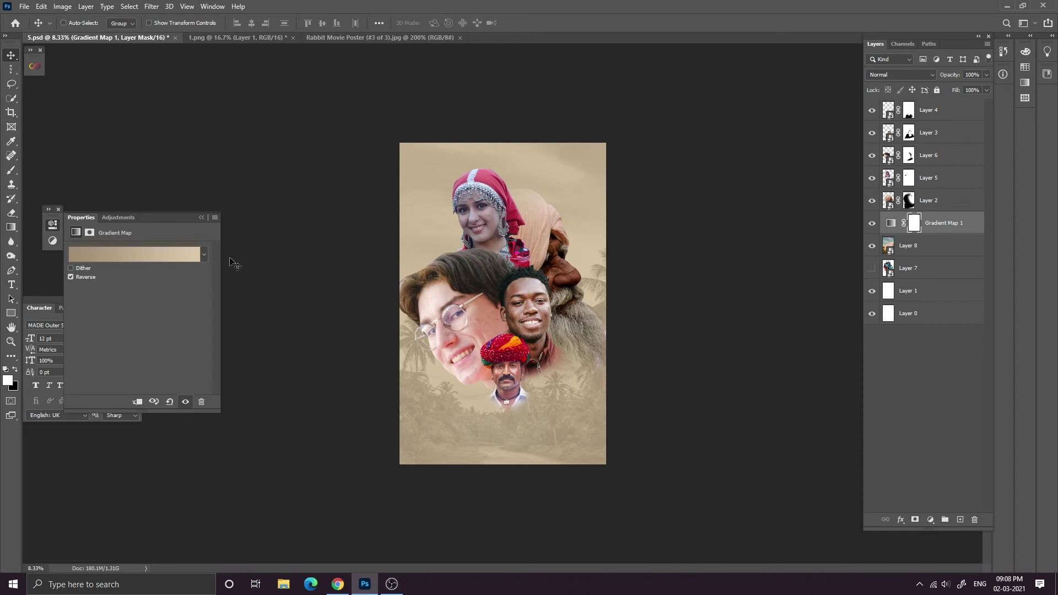
# Set the end color stop of the background's gradient map to the darker tan #8f7e62.
pyautogui.hotkey('ctrl', '+')
pyautogui.hotkey('ctrl', '+')
pyautogui.hotkey('ctrl', '-')
pyautogui.hotkey('ctrl', '-')
pyautogui.click(81, 254)
pyautogui.click(903, 296)
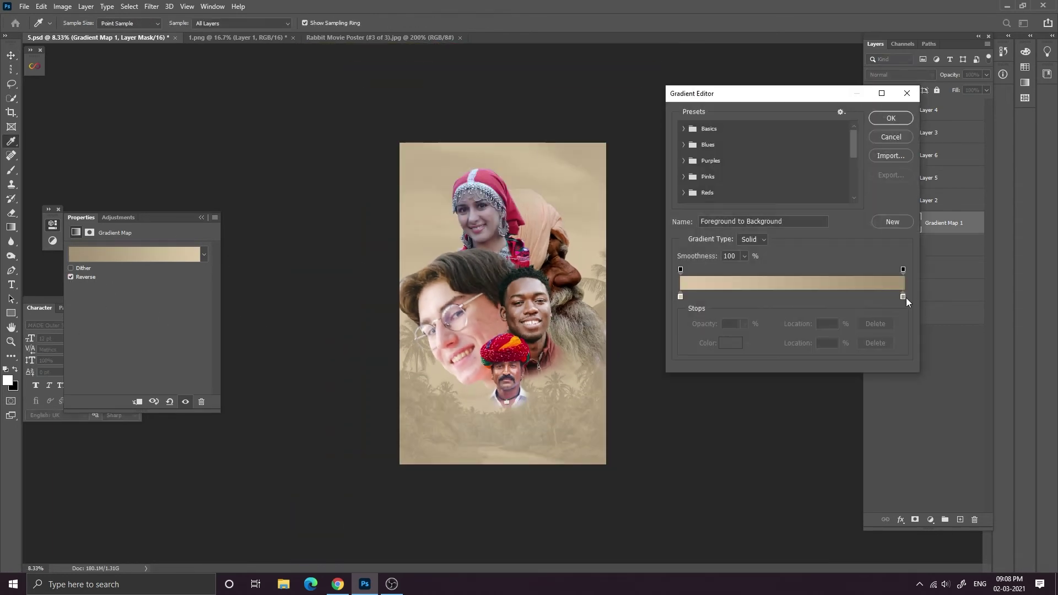
pyautogui.click(731, 342)
pyautogui.moveTo(254, 191); pyautogui.dragTo(259, 203)
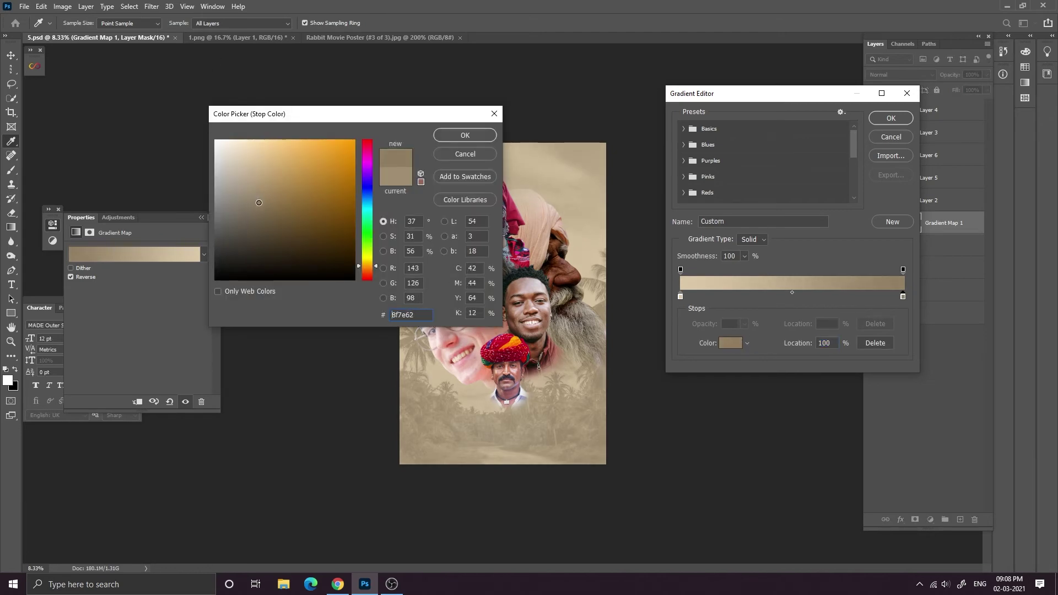
pyautogui.click(463, 135)
pyautogui.press('Return')
pyautogui.hotkey('ctrl', '+')
pyautogui.hotkey('ctrl', '+')
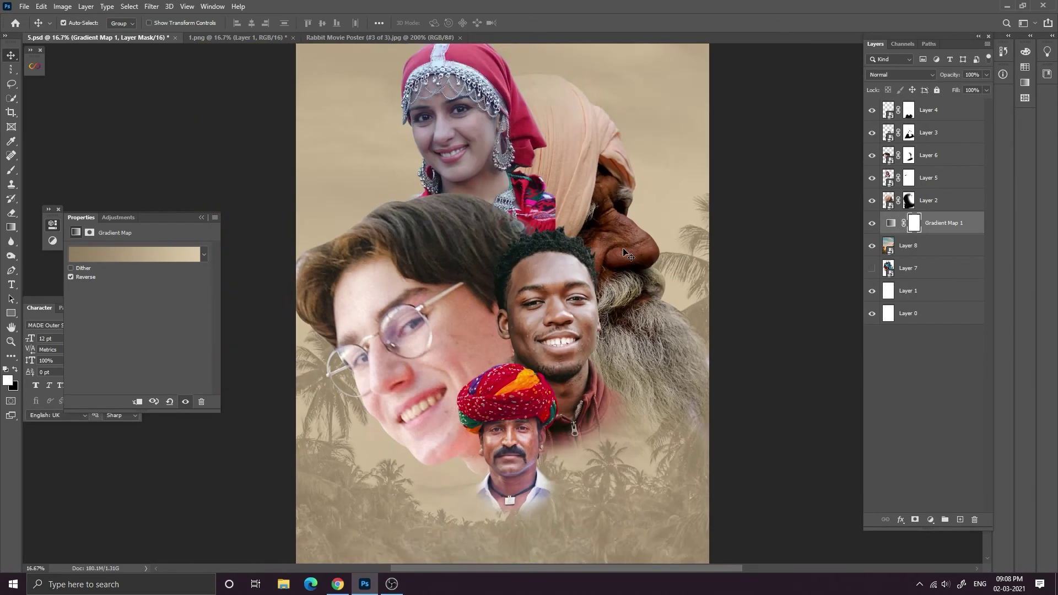
pyautogui.hotkey('ctrl', '-')
pyautogui.hotkey('ctrl', '-')
pyautogui.hotkey('ctrl', '+')
pyautogui.hotkey('ctrl', '-')
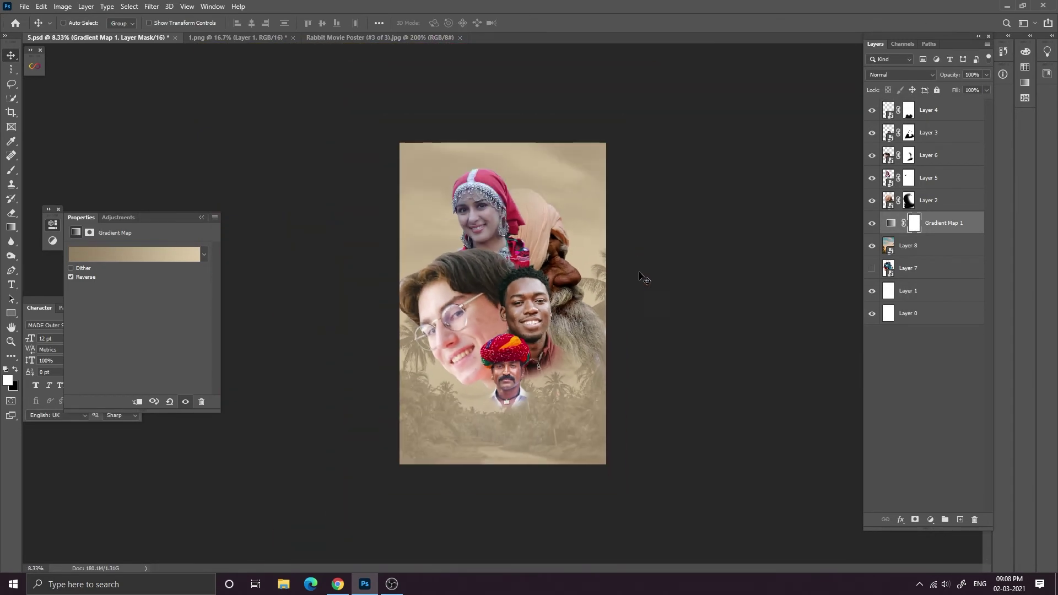
# Apply a Camera Raw Filter to Layer 6 with Highlights -87, Shadows +61, Whites -42, Blacks -57 and increased Clarity.
pyautogui.click(948, 177)
pyautogui.click(951, 159)
pyautogui.click(151, 6)
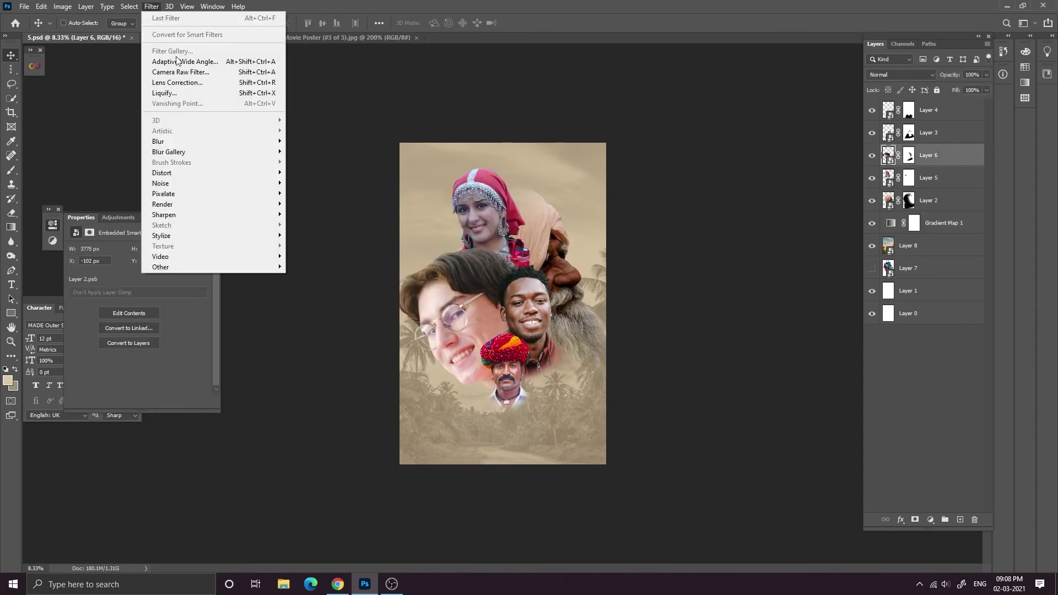
pyautogui.click(160, 78)
pyautogui.click(835, 213)
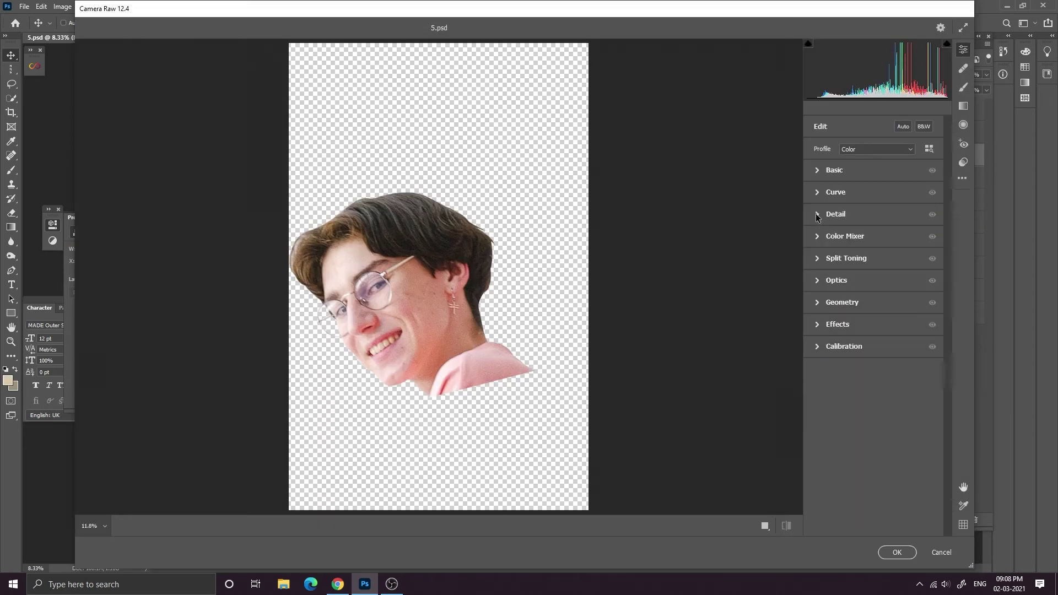
pyautogui.click(834, 170)
pyautogui.moveTo(873, 291); pyautogui.dragTo(843, 342)
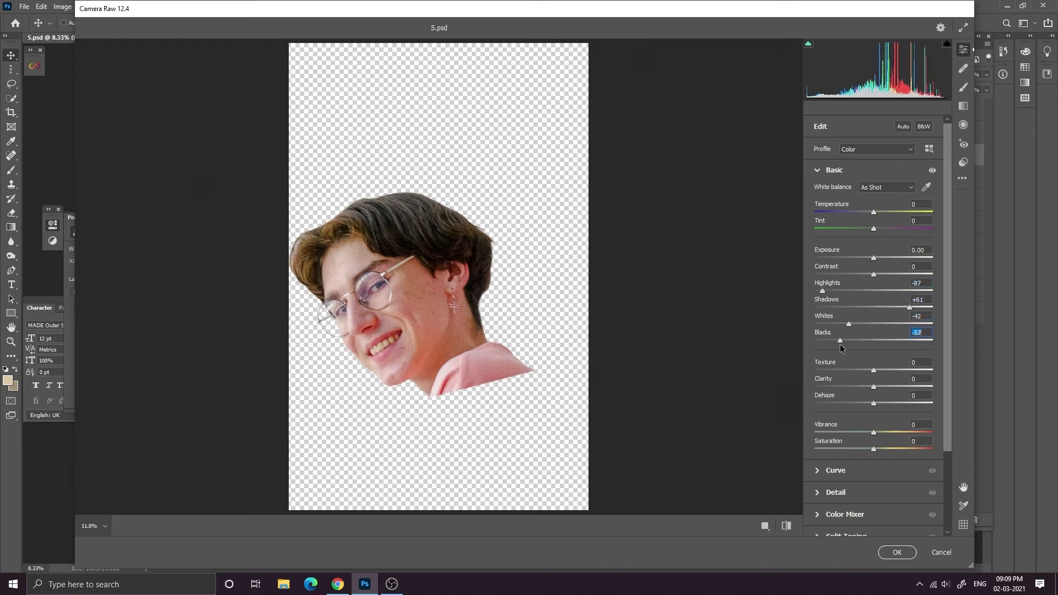
pyautogui.moveTo(874, 387); pyautogui.dragTo(895, 388)
pyautogui.click(859, 492)
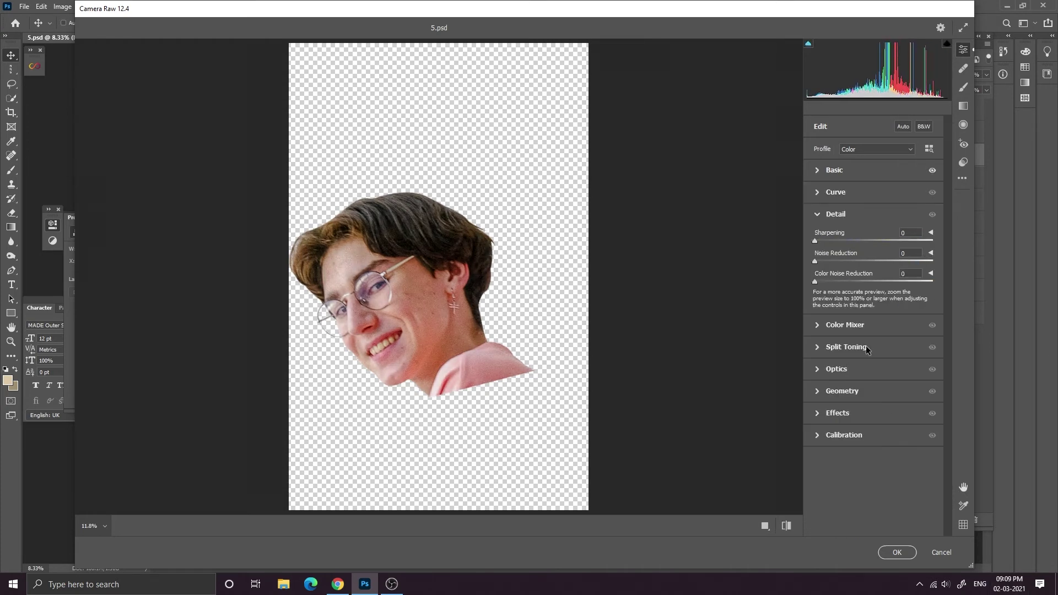
pyautogui.click(902, 553)
# Examine how the toned bespectacled portrait fits the whole poster at several magnifications.
pyautogui.hotkey('ctrl', '0')
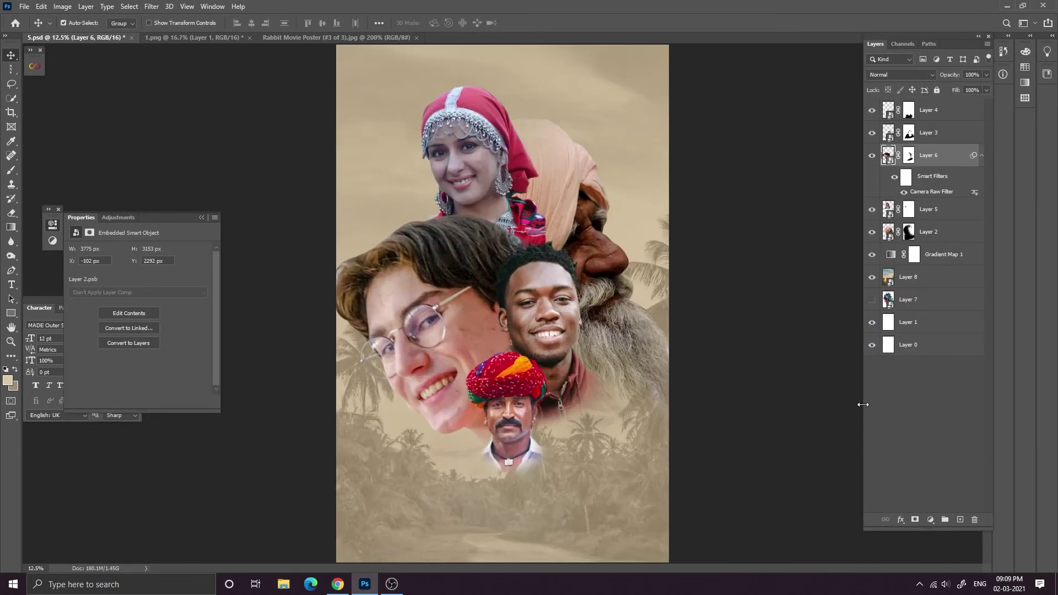
pyautogui.hotkey('ctrl', '-')
pyautogui.hotkey('ctrl', '-')
pyautogui.hotkey('ctrl', '-')
pyautogui.hotkey('ctrl', '-')
pyautogui.hotkey('ctrl', '+')
pyautogui.hotkey('ctrl', '+')
pyautogui.hotkey('ctrl', '+')
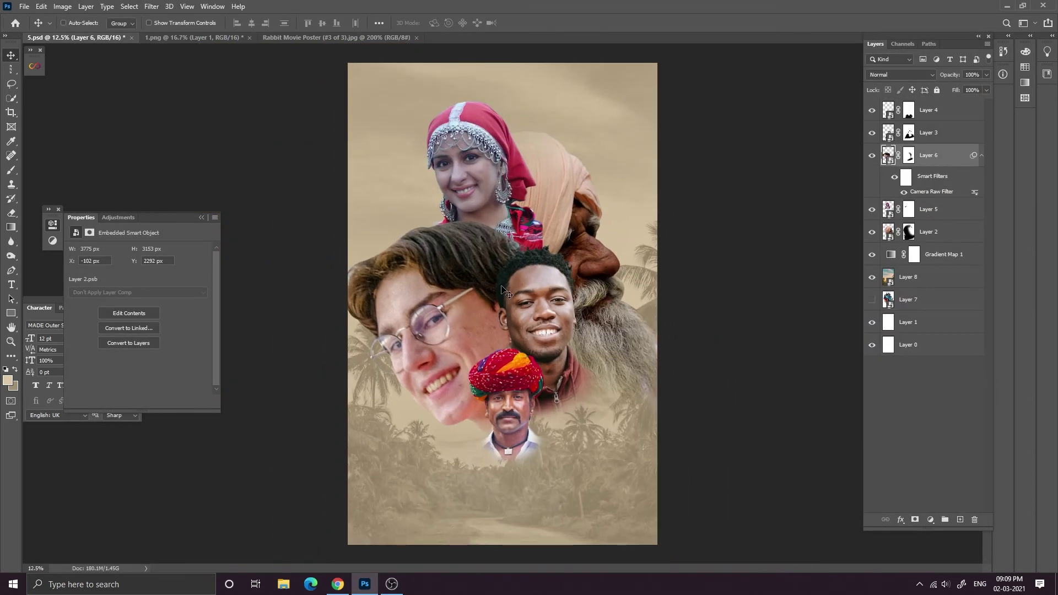
# Open the turbaned man on Layer 4 in the Camera Raw Filter and lower the Highlights.
pyautogui.click(981, 155)
pyautogui.click(930, 111)
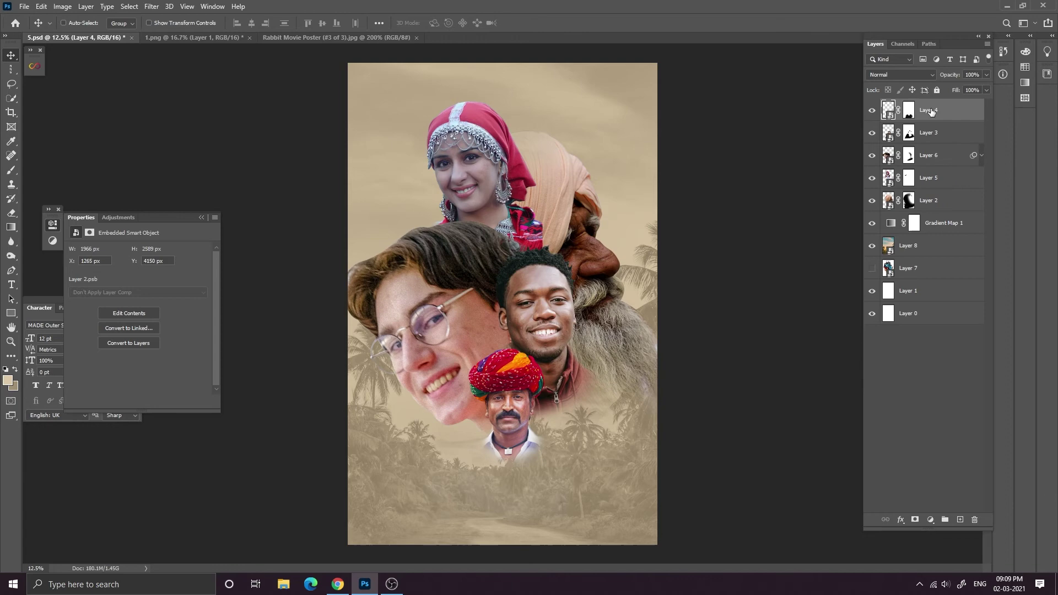
pyautogui.click(149, 6)
pyautogui.click(182, 71)
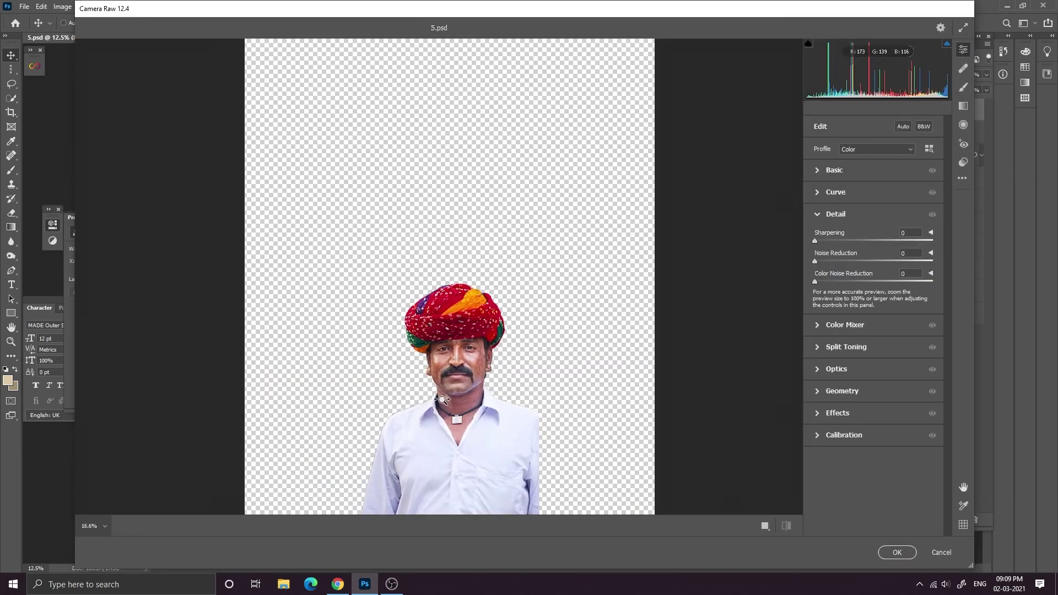
pyautogui.moveTo(442, 400); pyautogui.dragTo(543, 280)
pyautogui.click(816, 215)
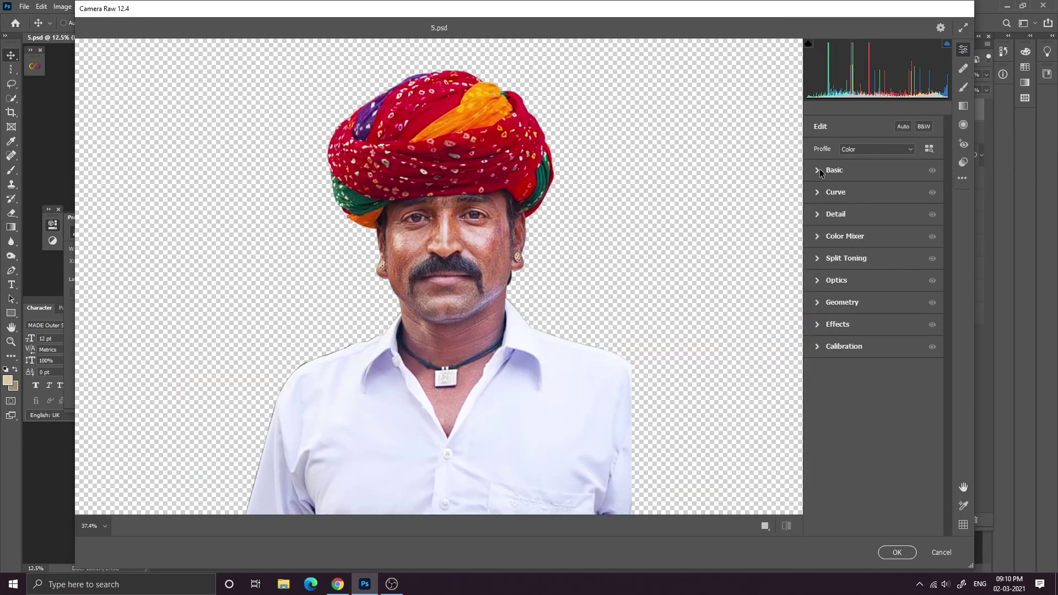
pyautogui.click(820, 172)
pyautogui.moveTo(873, 291); pyautogui.dragTo(866, 292)
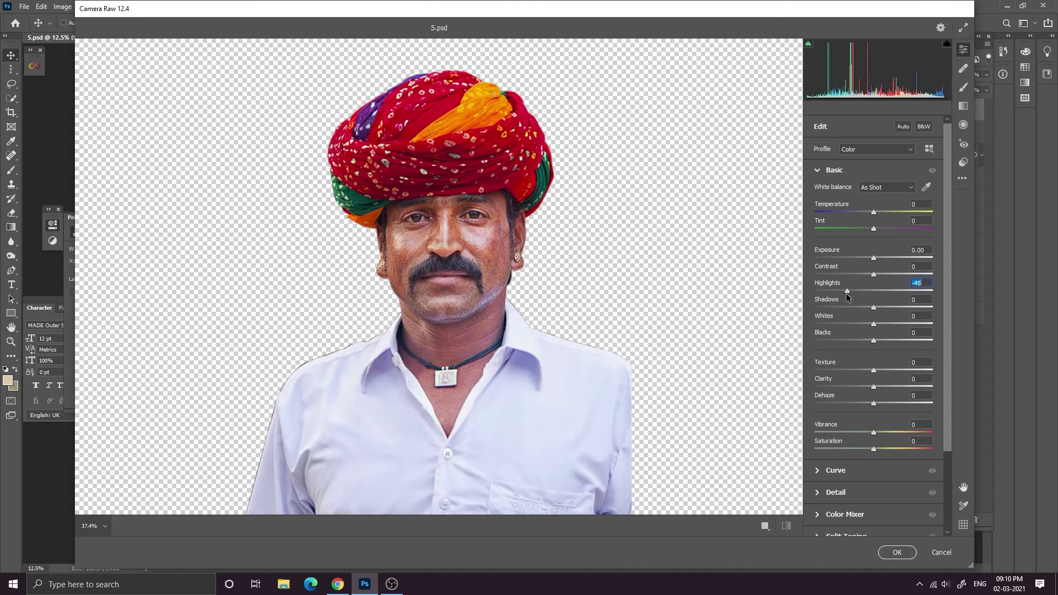
pyautogui.click(817, 169)
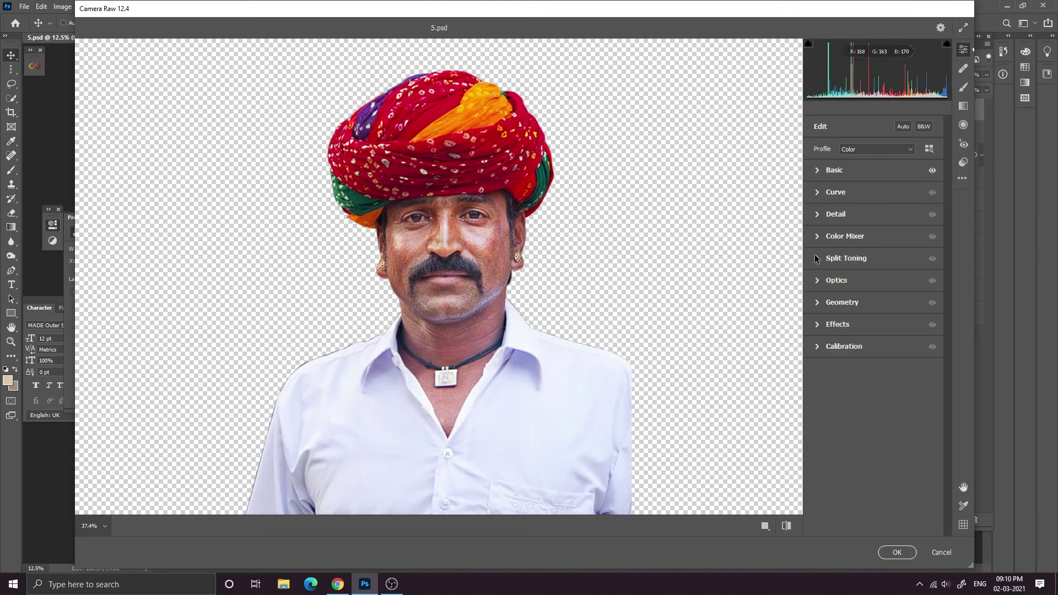
# Reduce the turbaned man's orange saturation to -15, adjust the yellow saturation, and apply the filter to Layer 4.
pyautogui.click(844, 236)
pyautogui.moveTo(874, 311); pyautogui.dragTo(874, 336)
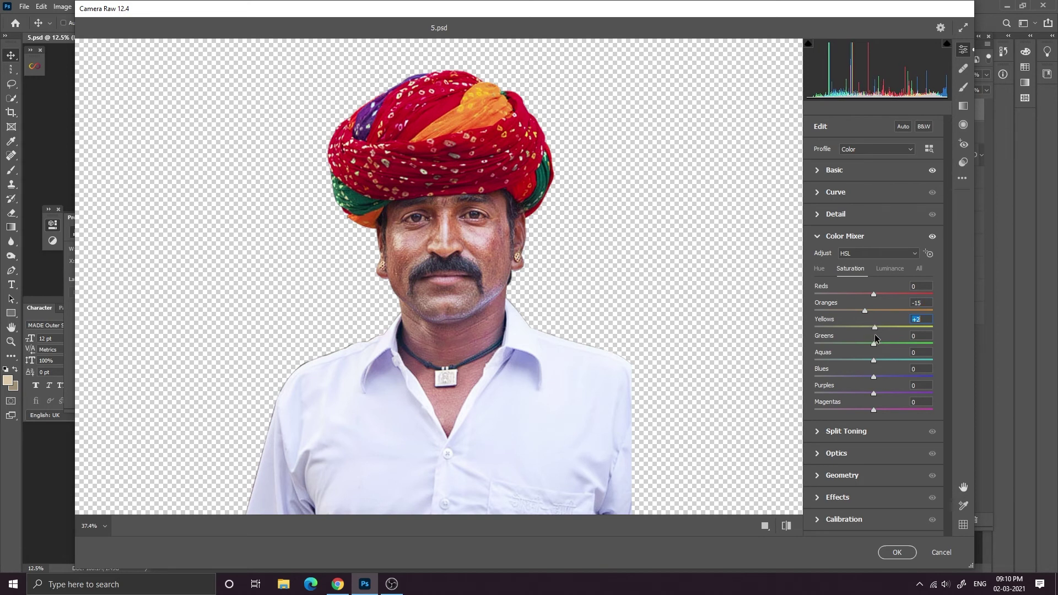
pyautogui.click(897, 552)
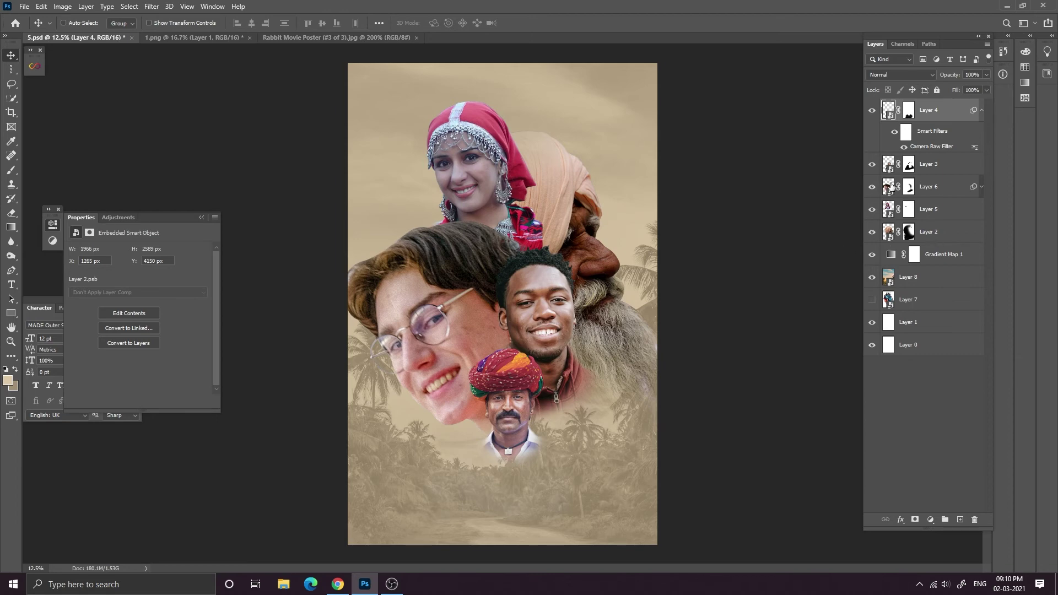
pyautogui.click(981, 110)
# Open Layer 5 in the Camera Raw Filter and set Highlights +34, Shadows -28, Whites +23 and Blacks -31, with raised Clarity.
pyautogui.click(874, 137)
pyautogui.rightClick(916, 178)
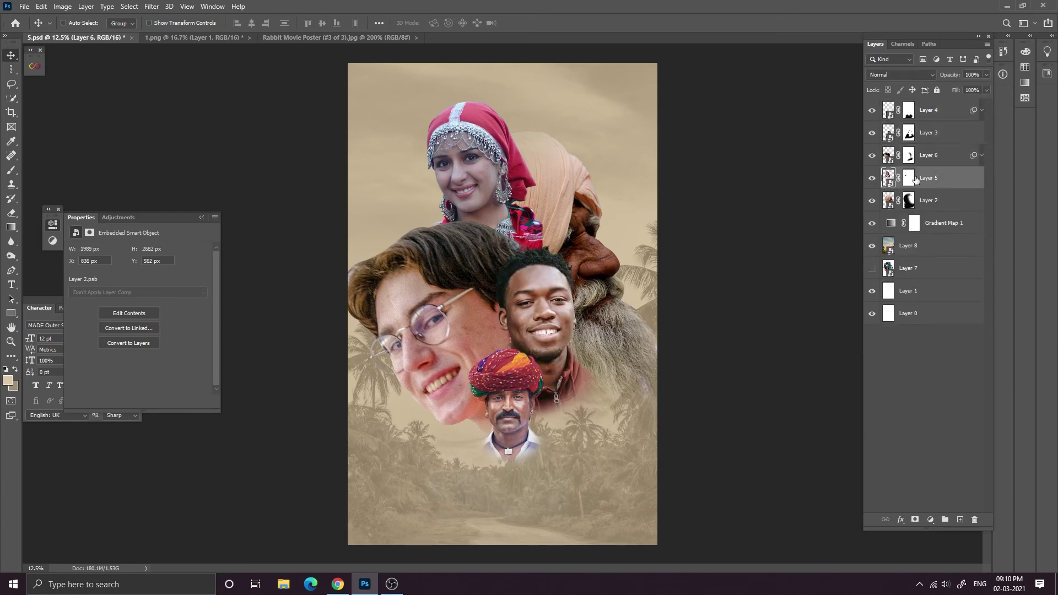
pyautogui.click(717, 161)
pyautogui.click(154, 6)
pyautogui.click(182, 71)
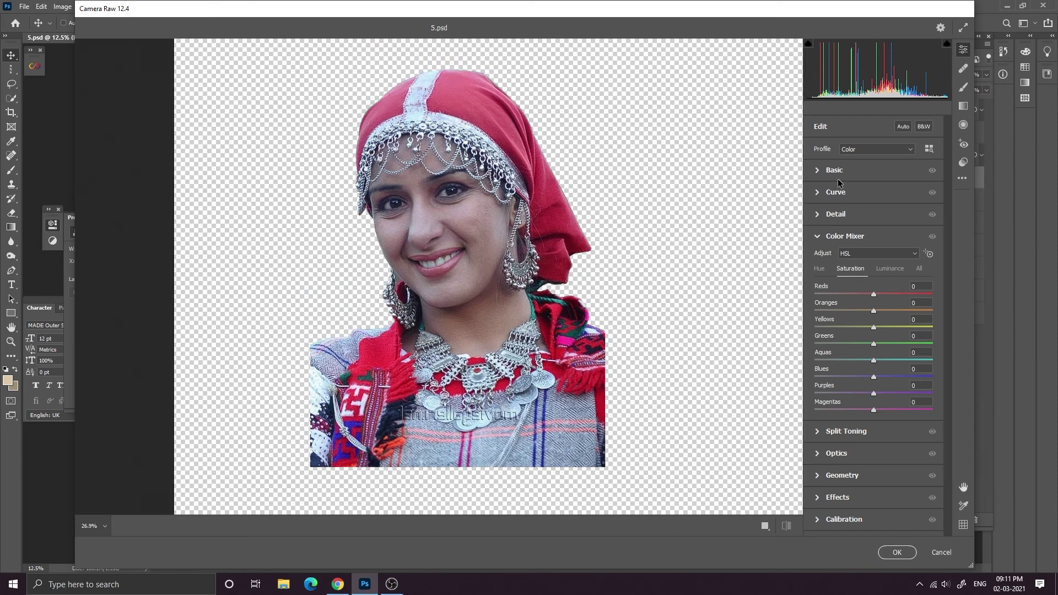
pyautogui.click(834, 171)
pyautogui.moveTo(875, 297); pyautogui.dragTo(855, 344)
pyautogui.moveTo(874, 387); pyautogui.dragTo(880, 388)
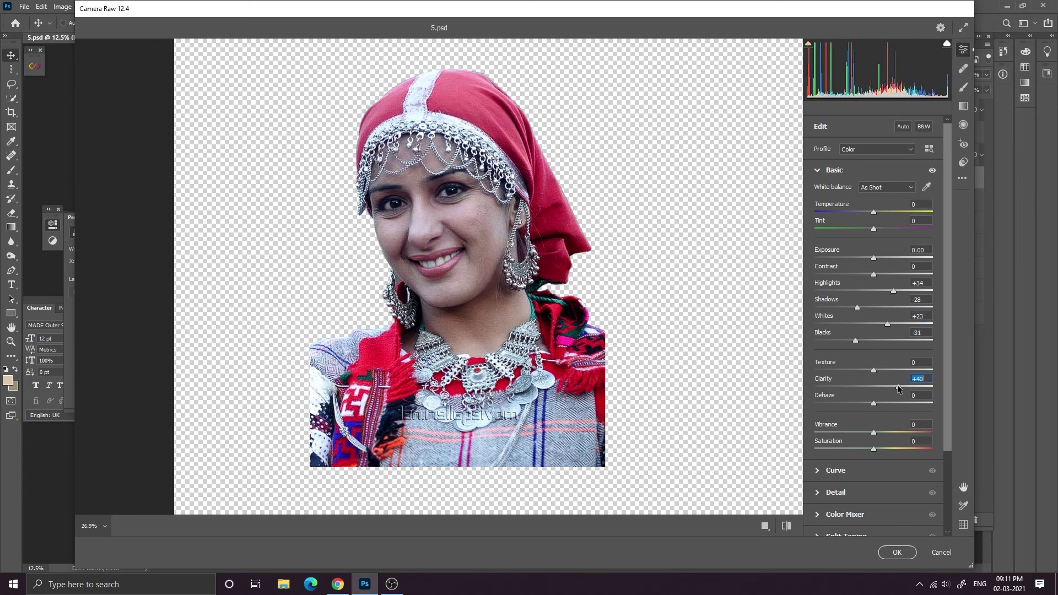
# Increase the saturation of the reds in the woman's portrait and apply the Camera Raw Filter to Layer 5.
pyautogui.click(816, 173)
pyautogui.click(816, 237)
pyautogui.moveTo(874, 294)
pyautogui.mouseDown()
pyautogui.moveTo(903, 290)
pyautogui.moveTo(884, 294)
pyautogui.mouseUp()
pyautogui.click(897, 552)
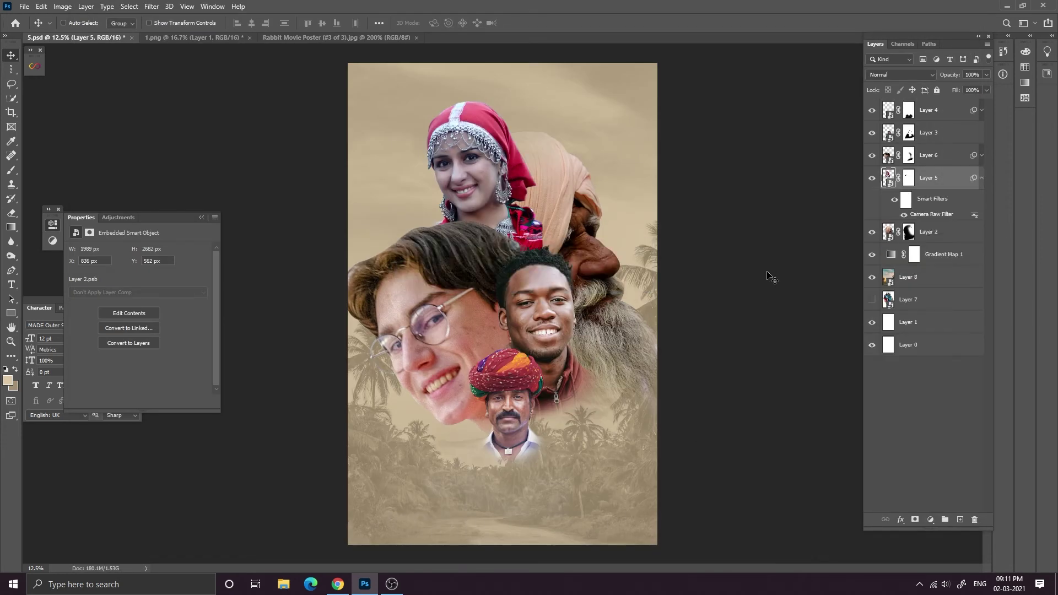
pyautogui.hotkey('ctrl', '+')
pyautogui.hotkey('ctrl', '+')
pyautogui.hotkey('ctrl', '-')
pyautogui.hotkey('ctrl', '-')
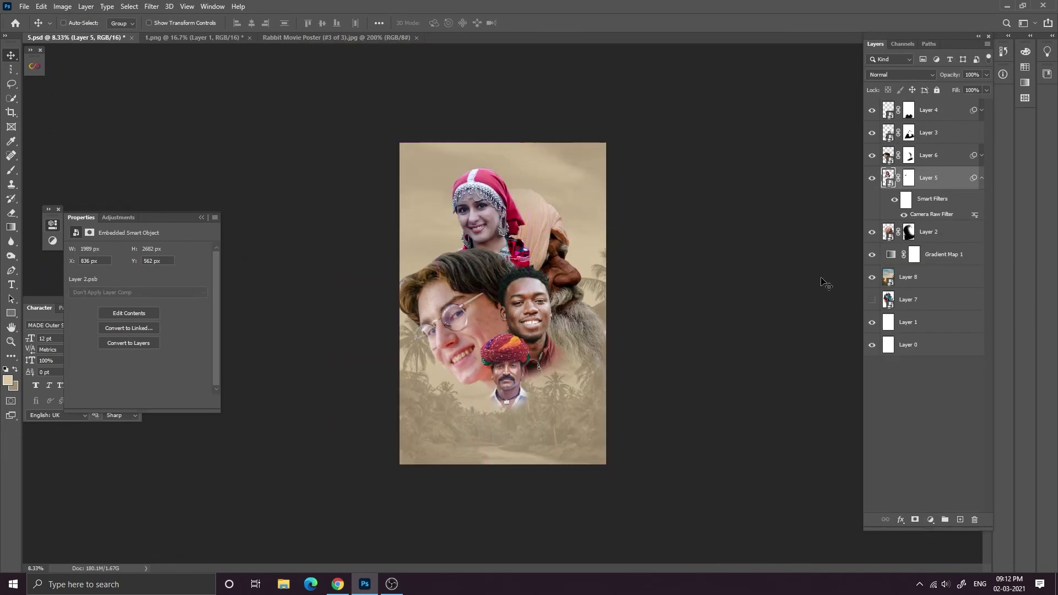
# Group the portrait layers and add a Gradient Map adjustment clipped to the group.
pyautogui.hotkey('ctrl', 'g')
pyautogui.click(929, 519)
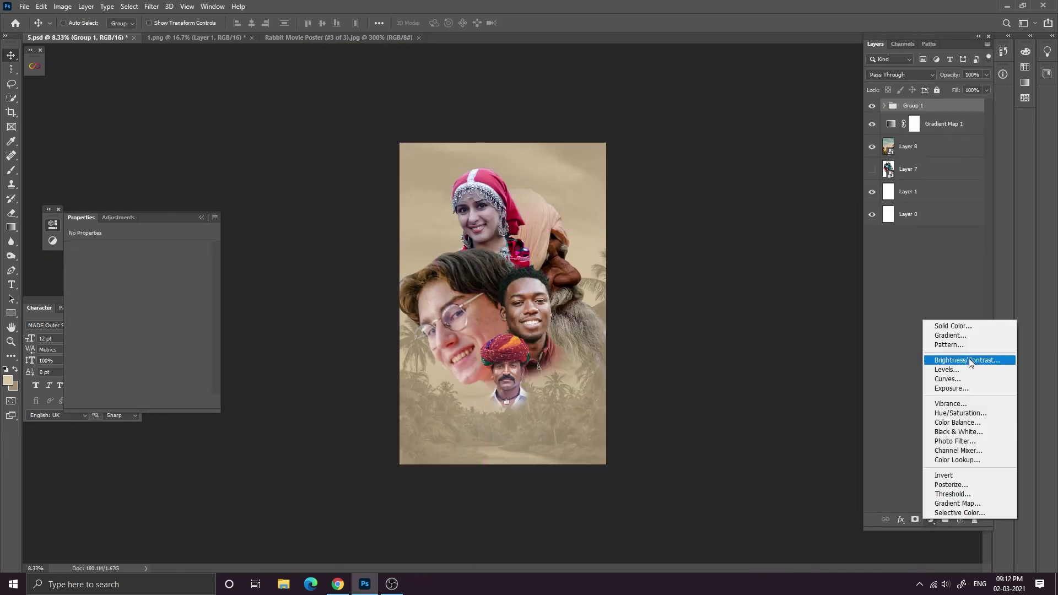
pyautogui.click(953, 505)
pyautogui.rightClick(945, 108)
pyautogui.click(947, 311)
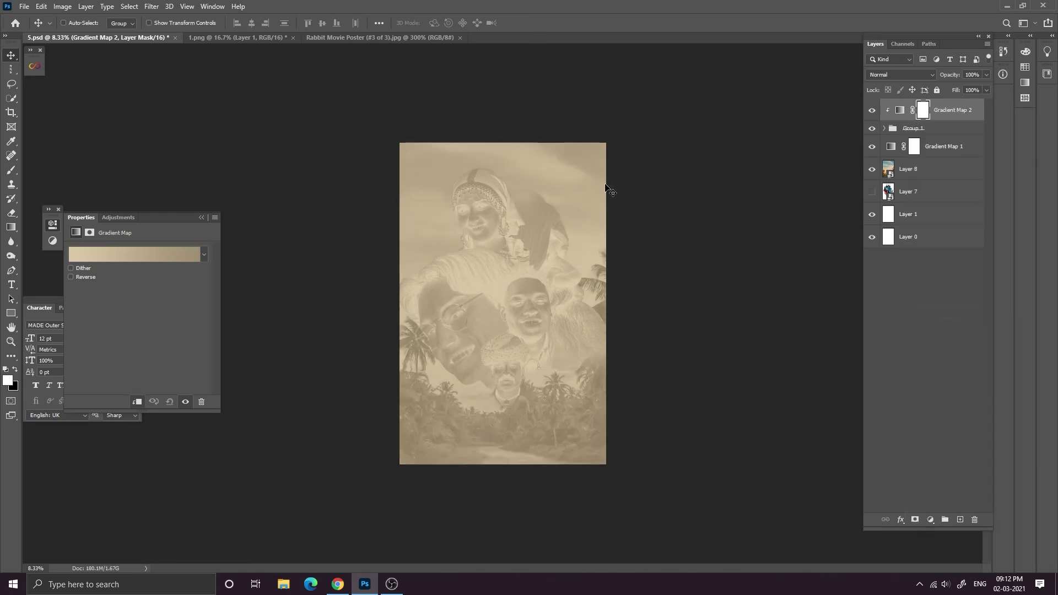
# Reverse the gradient of Gradient Map 2 and set its dark end stop to the dark brown 3b3120.
pyautogui.click(71, 277)
pyautogui.click(168, 257)
pyautogui.doubleClick(902, 297)
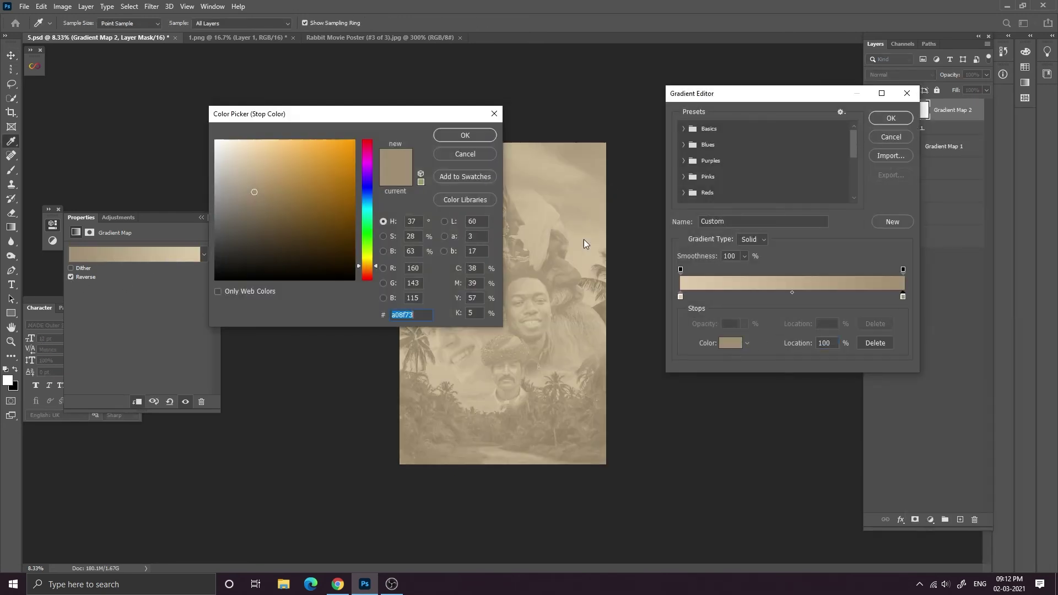
pyautogui.moveTo(253, 184); pyautogui.dragTo(276, 243)
pyautogui.click(465, 135)
pyautogui.press('Return')
pyautogui.press('v')
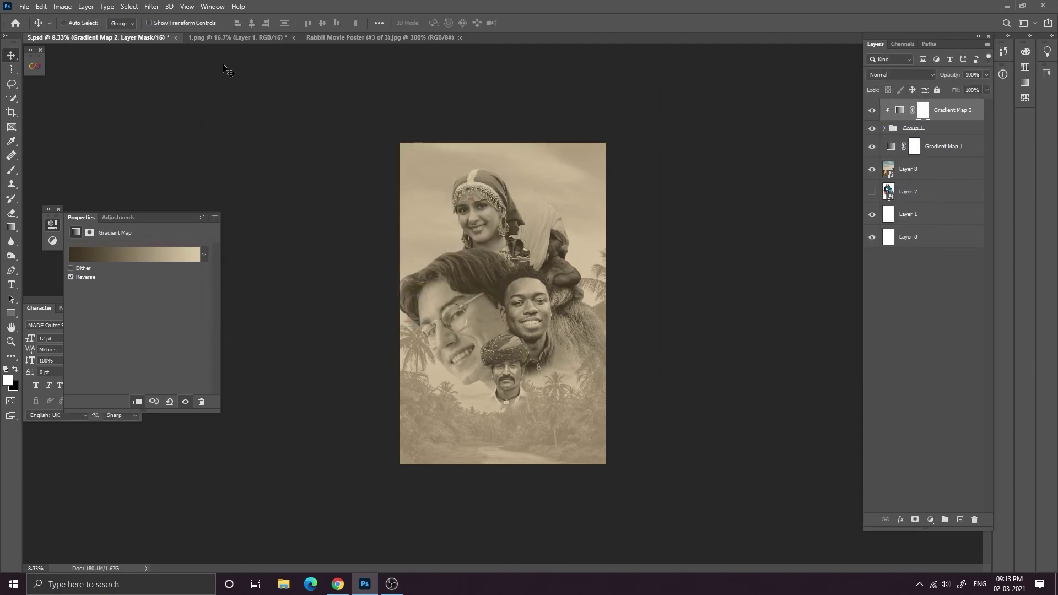
# Examine the toned portraits both close up and at full-poster size.
pyautogui.hotkey('ctrl', '-')
pyautogui.hotkey('ctrl', '+')
pyautogui.hotkey('ctrl', '+')
pyautogui.hotkey('ctrl', '-')
pyautogui.hotkey('ctrl', '+')
pyautogui.hotkey('ctrl', '+')
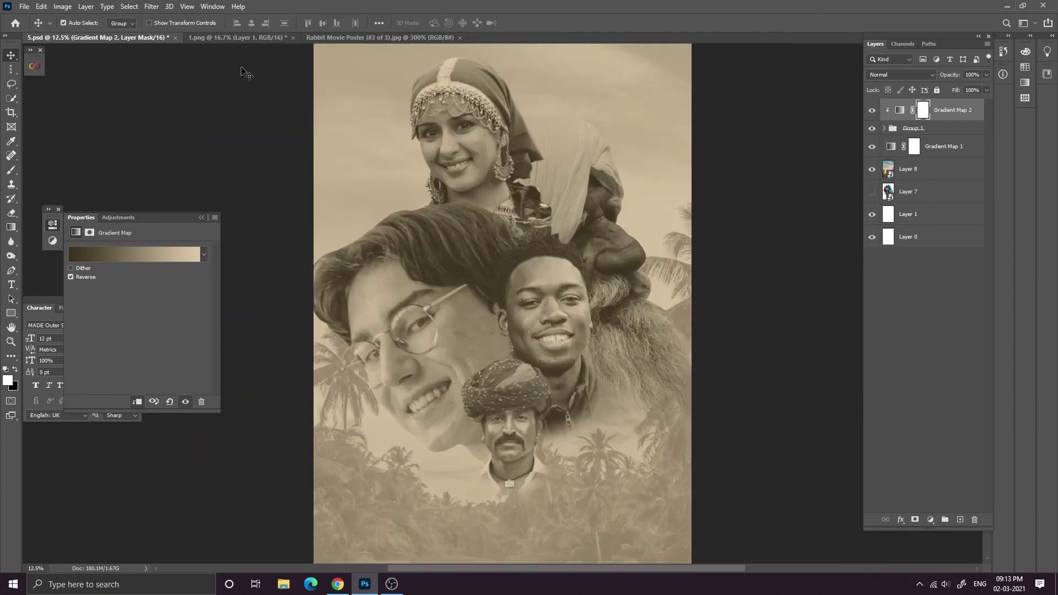
pyautogui.hotkey('ctrl', '-')
pyautogui.hotkey('ctrl', '-')
pyautogui.hotkey('ctrl', '-')
pyautogui.hotkey('ctrl', '+')
pyautogui.hotkey('ctrl', '+')
pyautogui.hotkey('ctrl', '+')
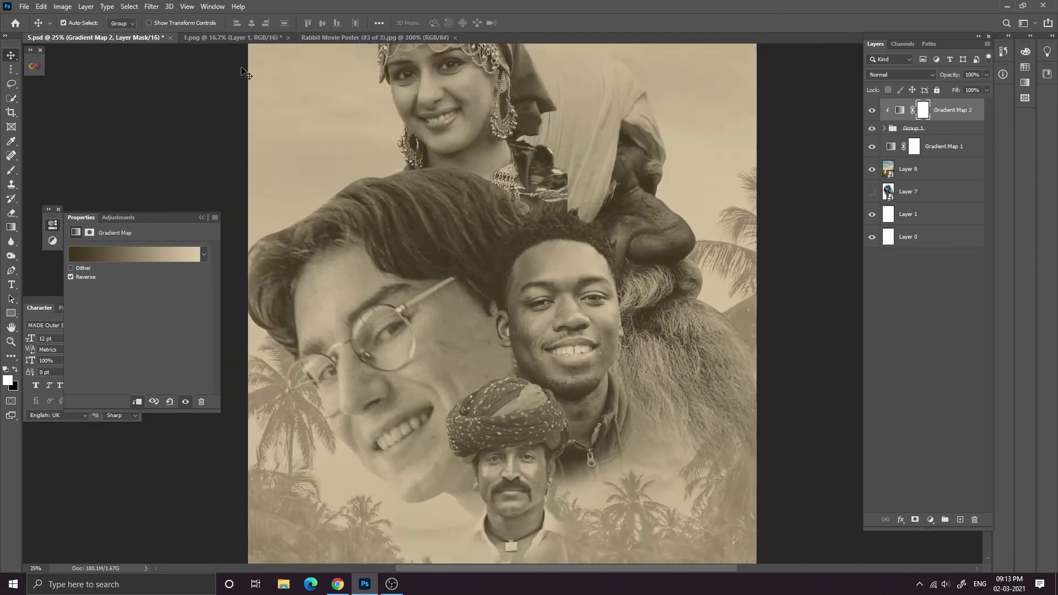
pyautogui.hotkey('ctrl', '-')
pyautogui.hotkey('ctrl', '-')
# Darken the brown end stop of the Gradient Map 2 gradient to a deeper shade of the same hue.
pyautogui.click(134, 253)
pyautogui.click(903, 297)
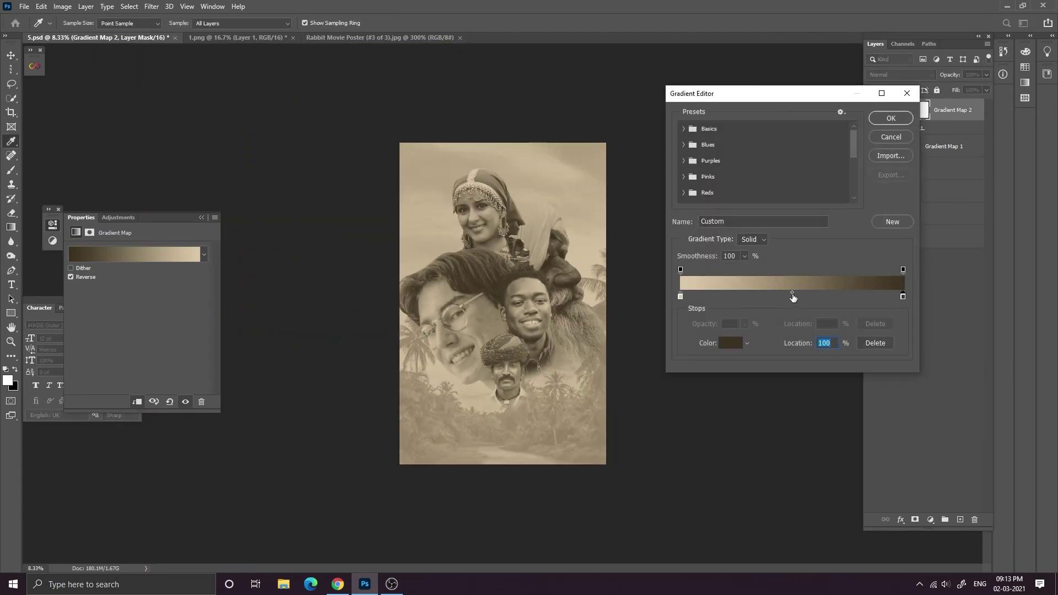
pyautogui.click(793, 297)
pyautogui.click(876, 342)
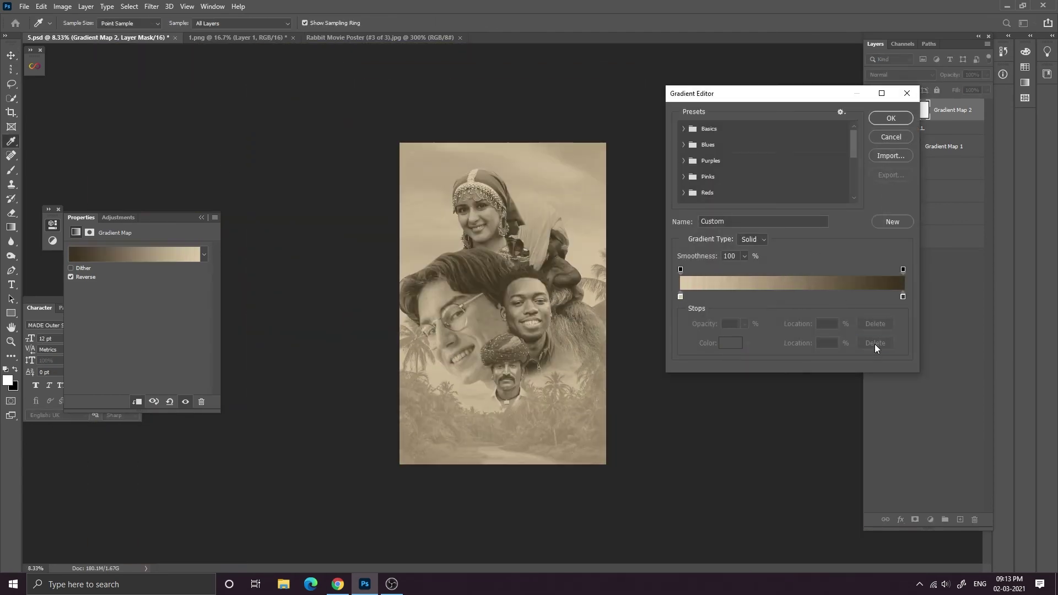
pyautogui.doubleClick(903, 296)
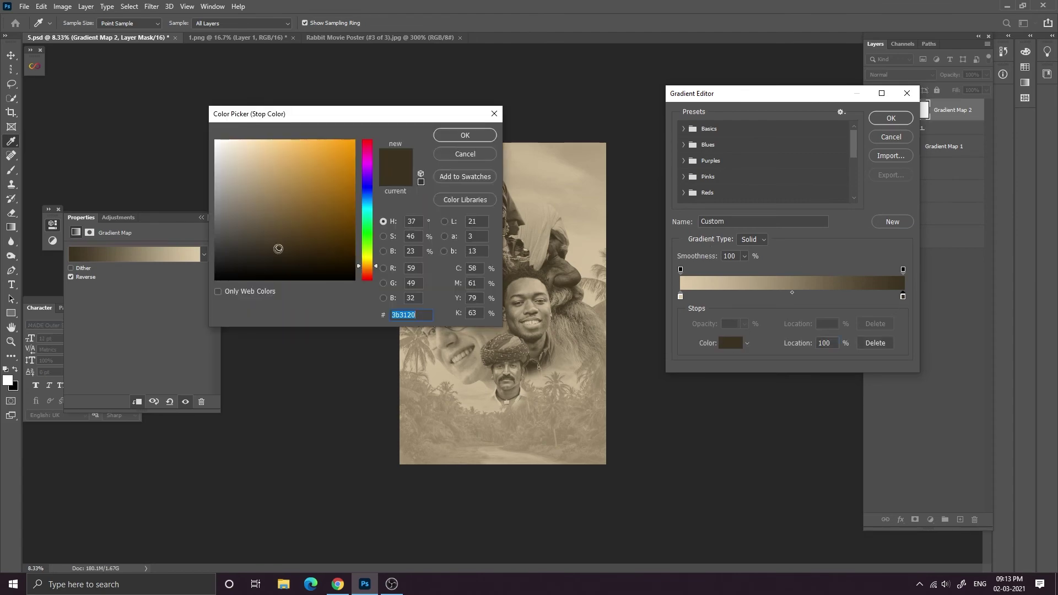
pyautogui.moveTo(278, 248); pyautogui.dragTo(278, 254)
pyautogui.click(463, 136)
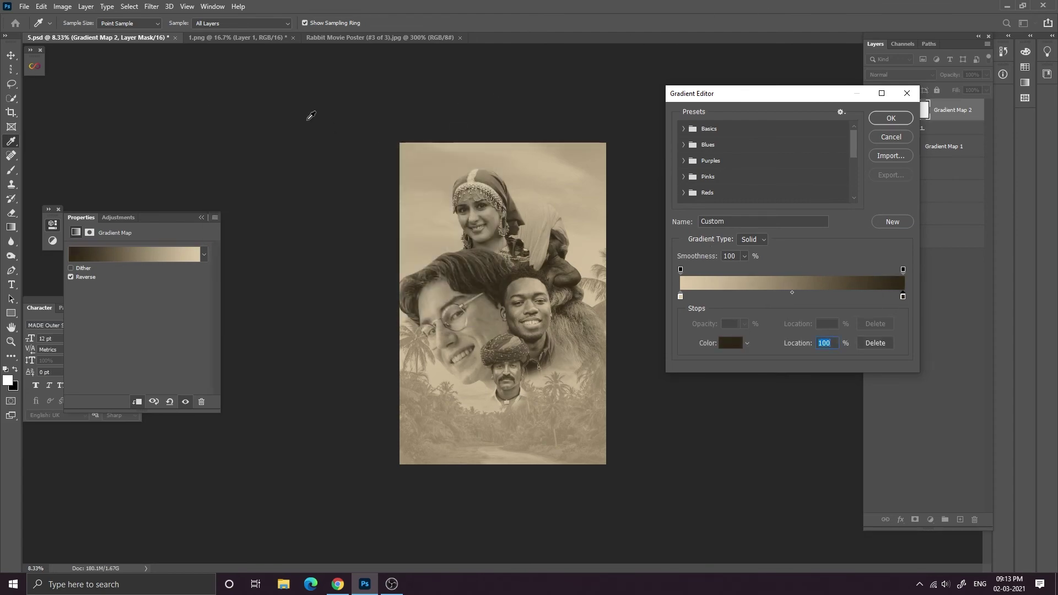
# Inspect the darker portrait toning at several magnifications and close the gradient editor.
pyautogui.hotkey('ctrl', '+')
pyautogui.hotkey('ctrl', '+')
pyautogui.hotkey('ctrl', '+')
pyautogui.hotkey('ctrl', '-')
pyautogui.hotkey('ctrl', '-')
pyautogui.hotkey('ctrl', '-')
pyautogui.hotkey('ctrl', '-')
pyautogui.hotkey('ctrl', '-')
pyautogui.hotkey('ctrl', '+')
pyautogui.hotkey('ctrl', '+')
pyautogui.hotkey('ctrl', '+')
pyautogui.hotkey('ctrl', '+')
pyautogui.hotkey('ctrl', '-')
pyautogui.hotkey('ctrl', '-')
pyautogui.click(907, 93)
# Hide Gradient Map 1 and release Gradient Map 2 from its clipping mask so it tones the whole poster.
pyautogui.click(871, 146)
pyautogui.rightClick(940, 108)
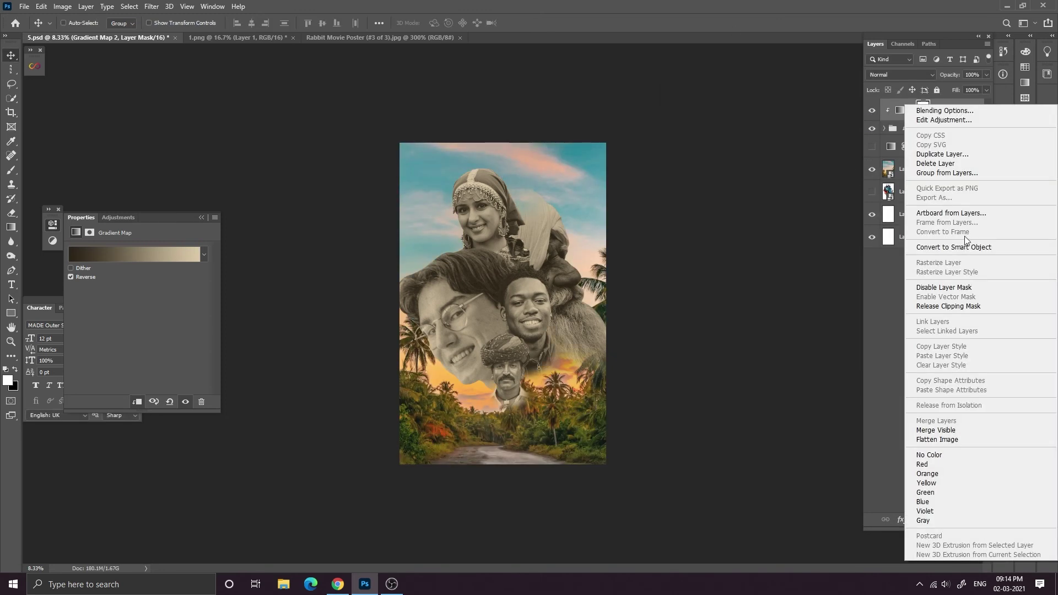
pyautogui.click(948, 306)
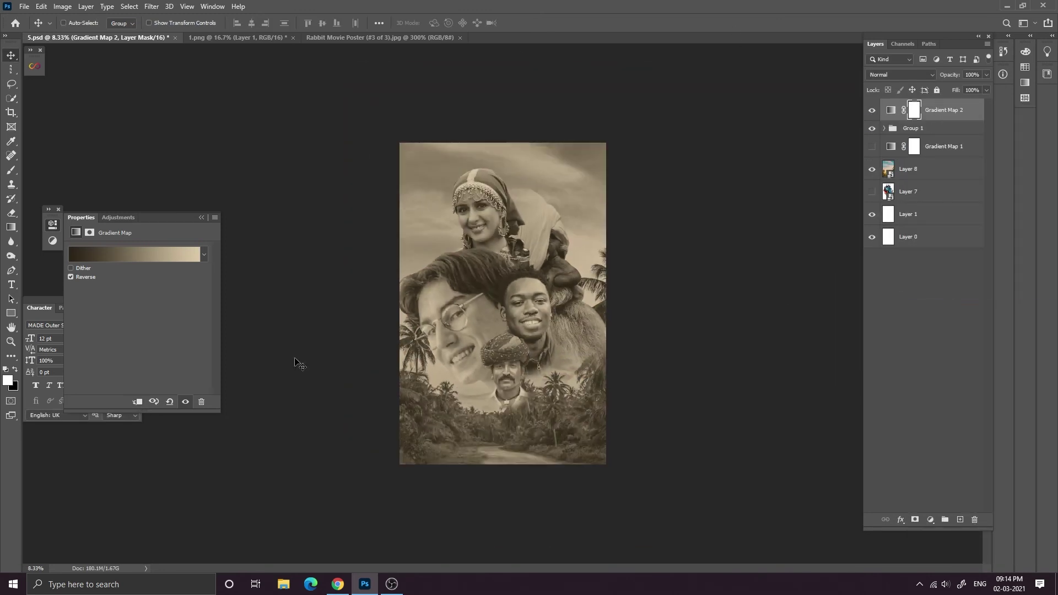
# Lower the opacity of the palm background, Layer 8, to 38%.
pyautogui.click(937, 169)
pyautogui.moveTo(948, 75); pyautogui.dragTo(912, 80)
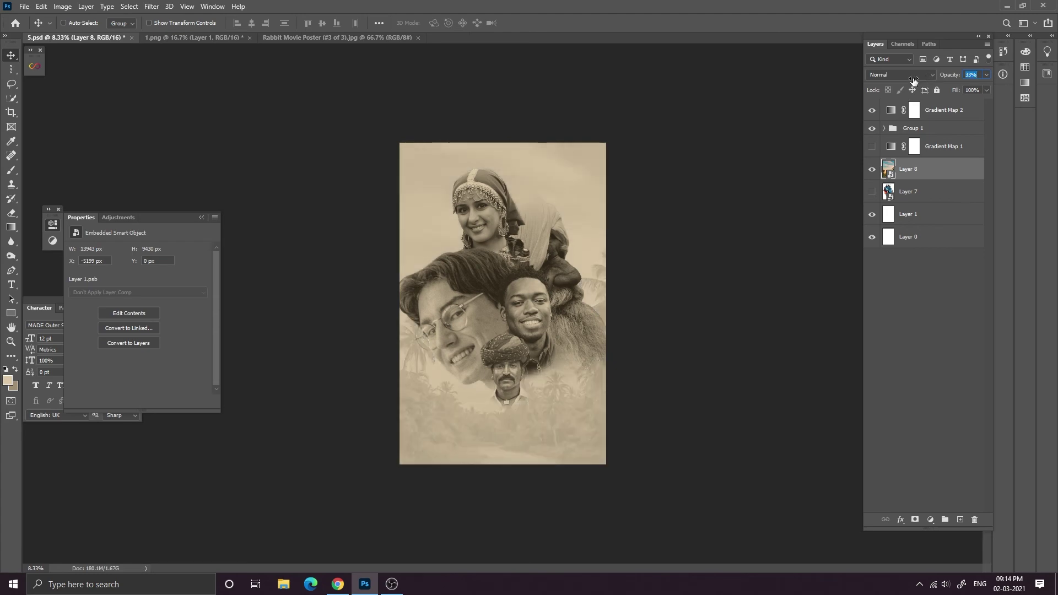
pyautogui.scroll(2, 676, 128)
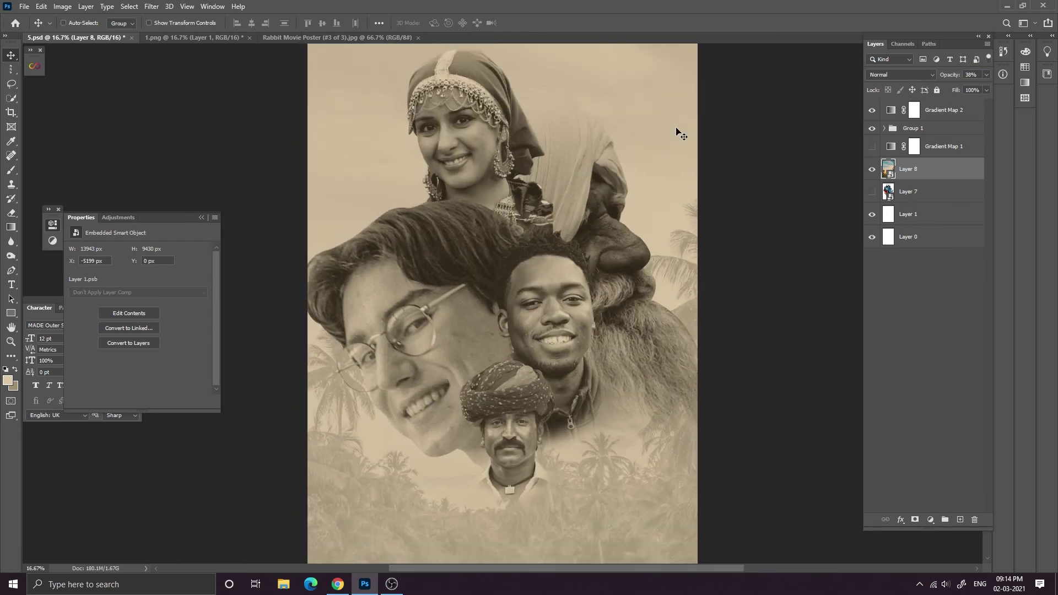
pyautogui.scroll(-4, 676, 130)
pyautogui.scroll(5, 677, 130)
pyautogui.scroll(-2, 676, 127)
pyautogui.scroll(2, 676, 128)
pyautogui.scroll(-3, 679, 132)
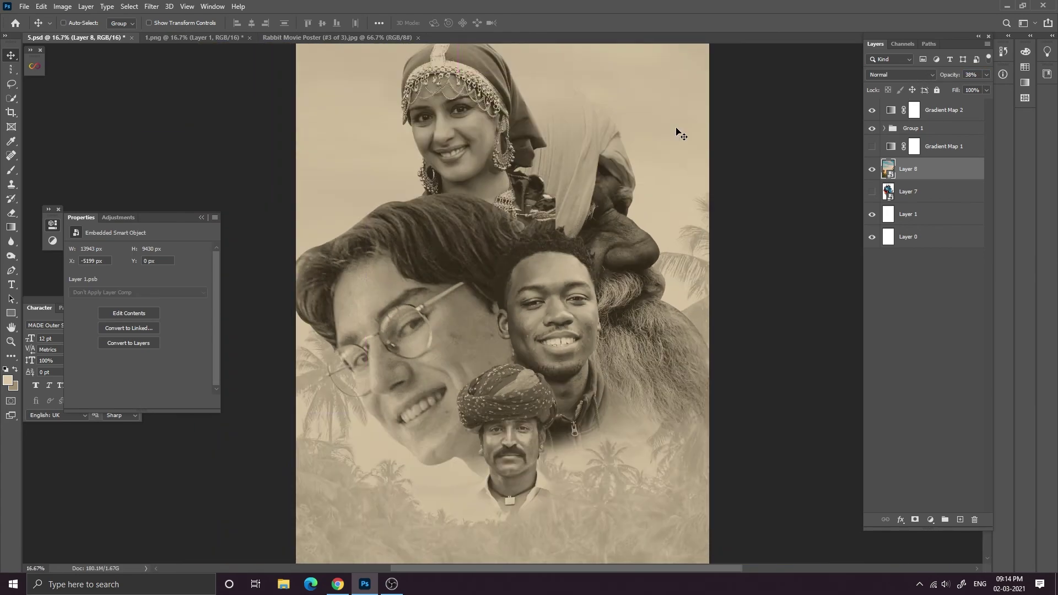
# Compare the poster with and without Gradient Map 2, and reduce that adjustment's opacity.
pyautogui.click(872, 110)
pyautogui.click(872, 110)
pyautogui.click(944, 110)
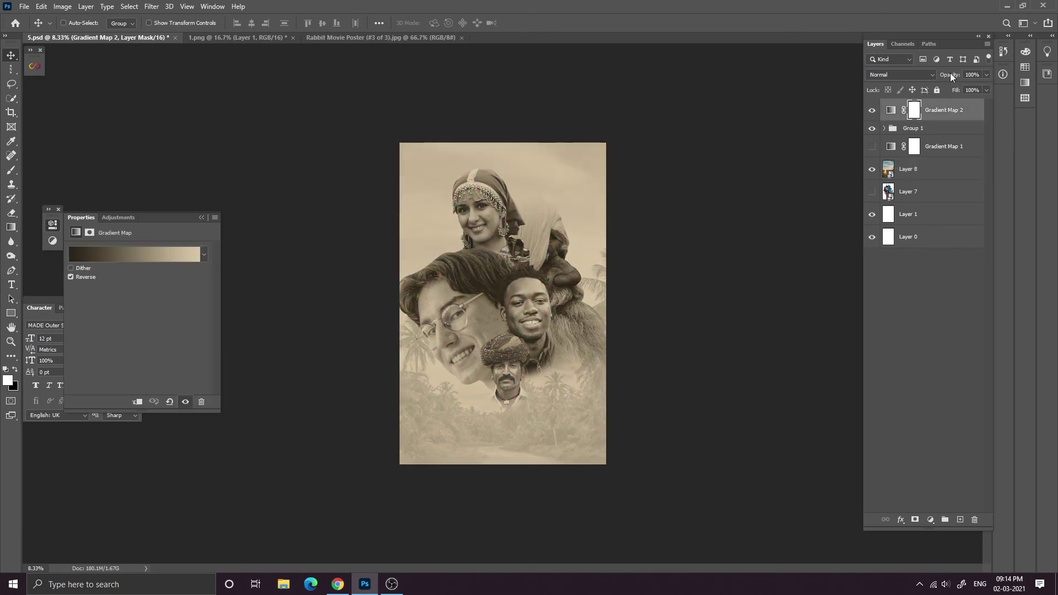
pyautogui.moveTo(950, 76); pyautogui.dragTo(913, 86)
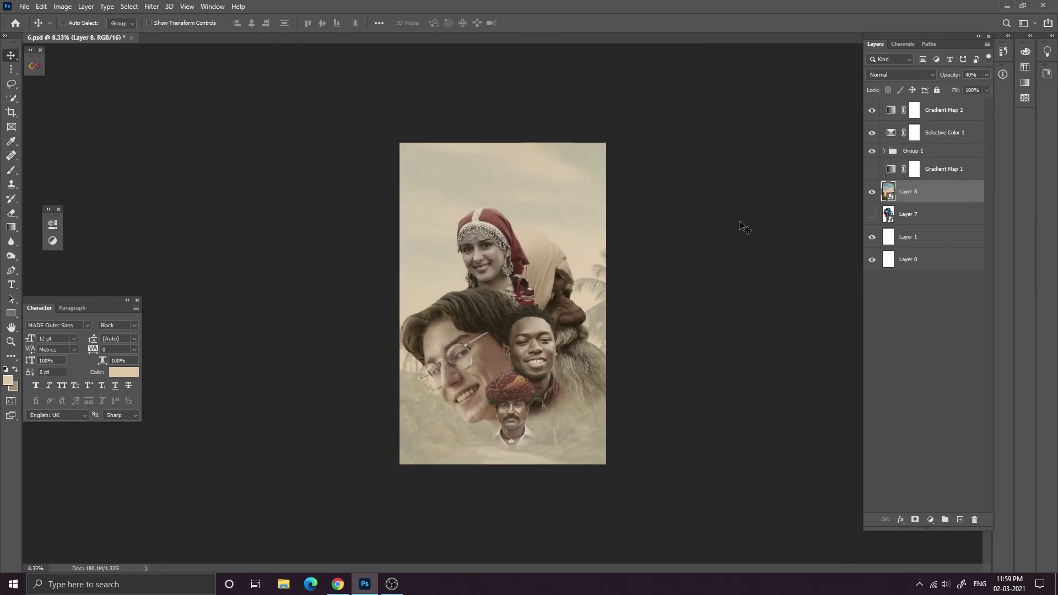
# Duplicate the Selective Color 1 adjustment and raise the opacity of Layer 8 to 68%.
pyautogui.click(931, 132)
pyautogui.hotkey('ctrl', 'j')
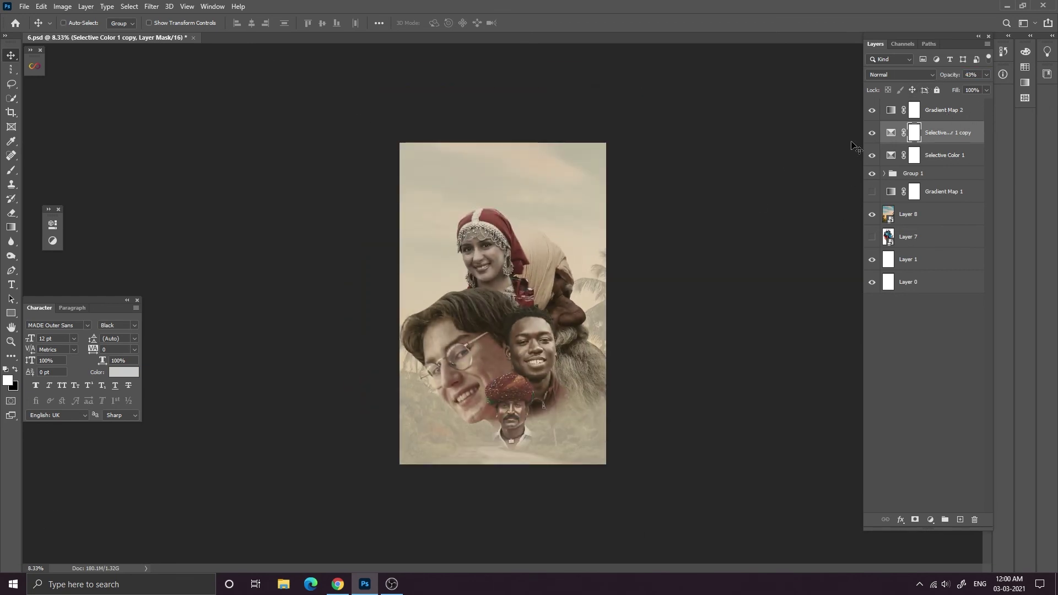
pyautogui.click(931, 215)
pyautogui.moveTo(946, 76); pyautogui.dragTo(963, 76)
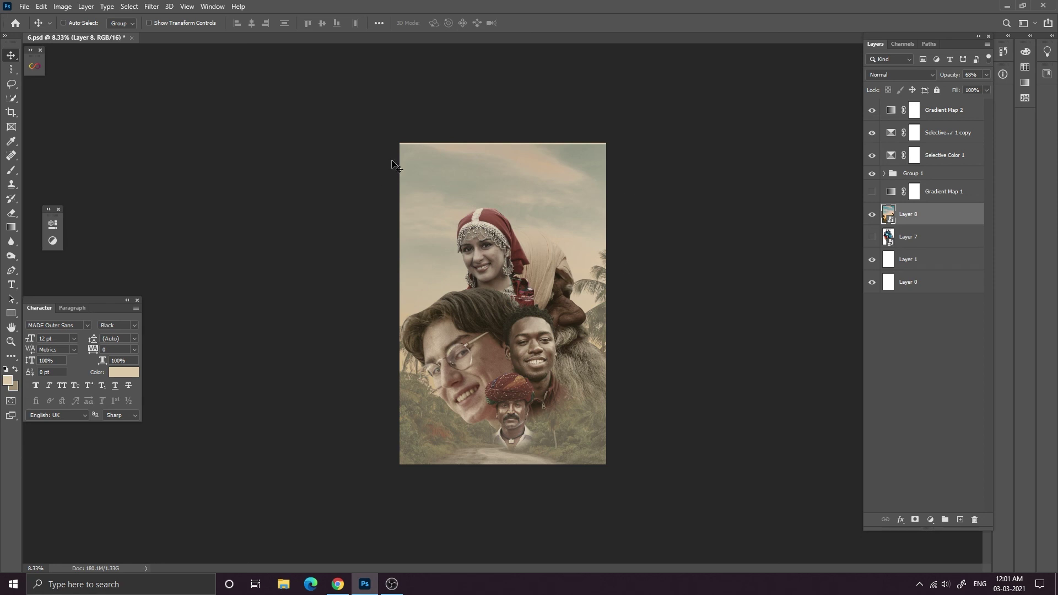
# Scale the palm background on Layer 8 up to about 526% and reposition it so sky fills most of the poster.
pyautogui.hotkey('ctrl', 't')
pyautogui.hotkey('ctrl', '-')
pyautogui.hotkey('ctrl', '-')
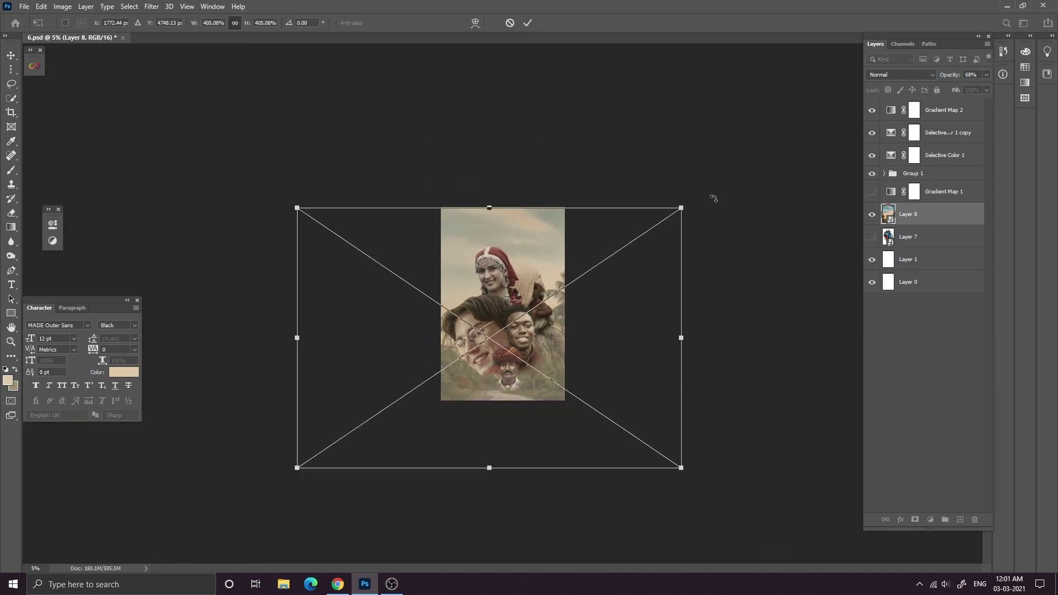
pyautogui.moveTo(681, 208); pyautogui.dragTo(796, 130)
pyautogui.moveTo(630, 200); pyautogui.dragTo(569, 270)
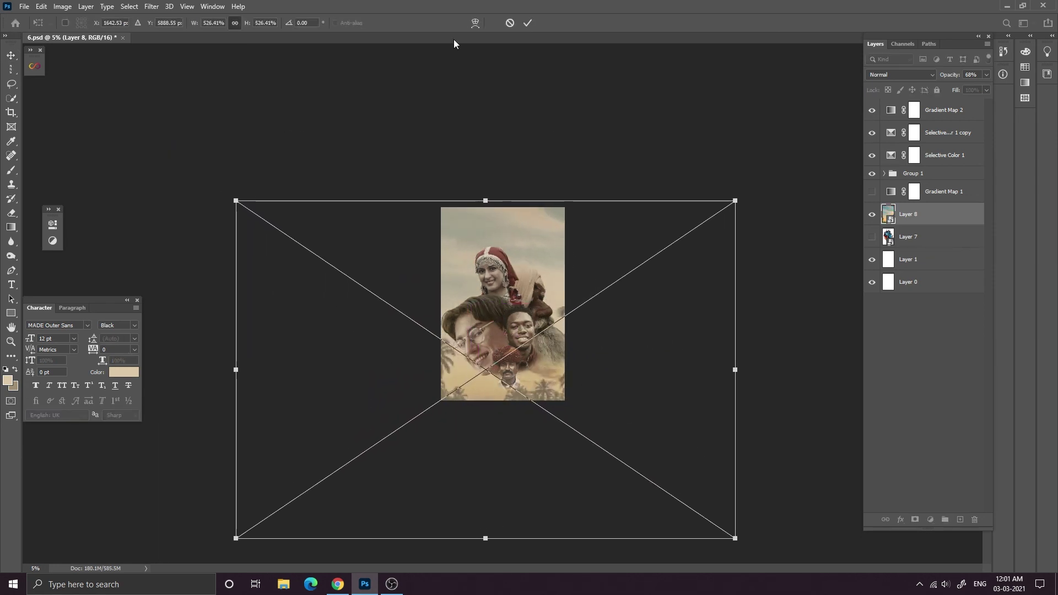
pyautogui.click(527, 23)
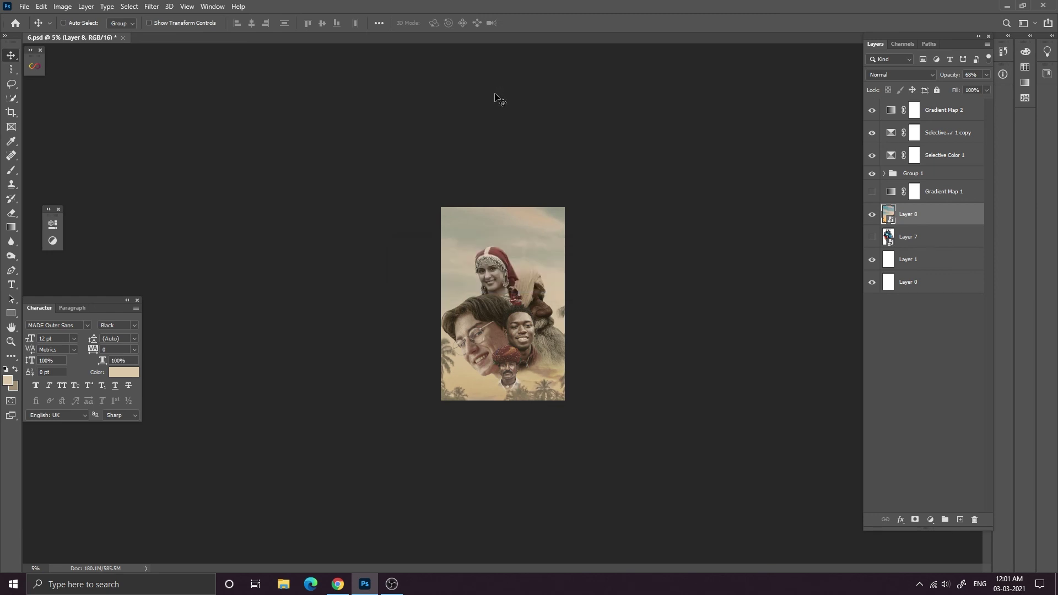
# Examine how the enlarged palm background sits behind the portraits.
pyautogui.hotkey('ctrl', '+')
pyautogui.hotkey('ctrl', '+')
pyautogui.hotkey('ctrl', '+')
pyautogui.hotkey('ctrl', '+')
pyautogui.hotkey('ctrl', '+')
pyautogui.hotkey('ctrl', '-')
pyautogui.hotkey('ctrl', '-')
pyautogui.hotkey('ctrl', '-')
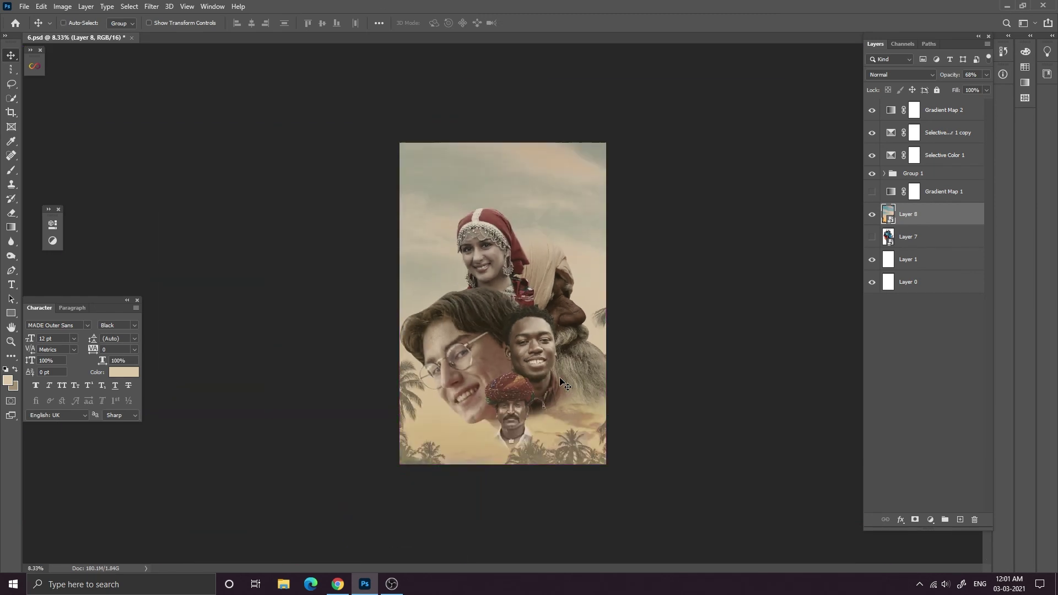
# Move the portrait group, Group 1, about 500 px down and 107 px left.
pyautogui.click(918, 172)
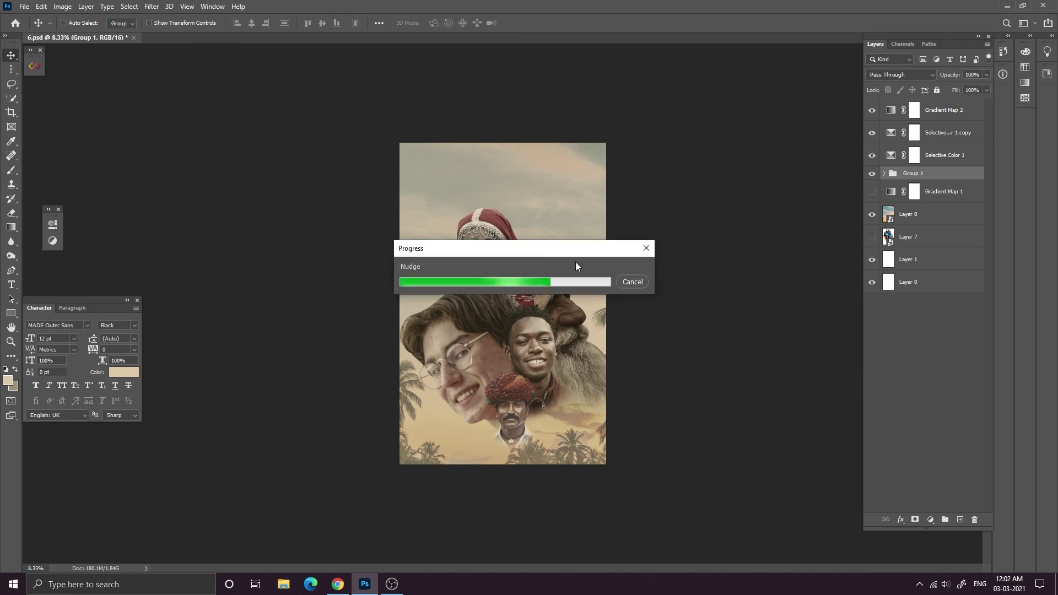
pyautogui.moveTo(532, 337); pyautogui.dragTo(527, 359)
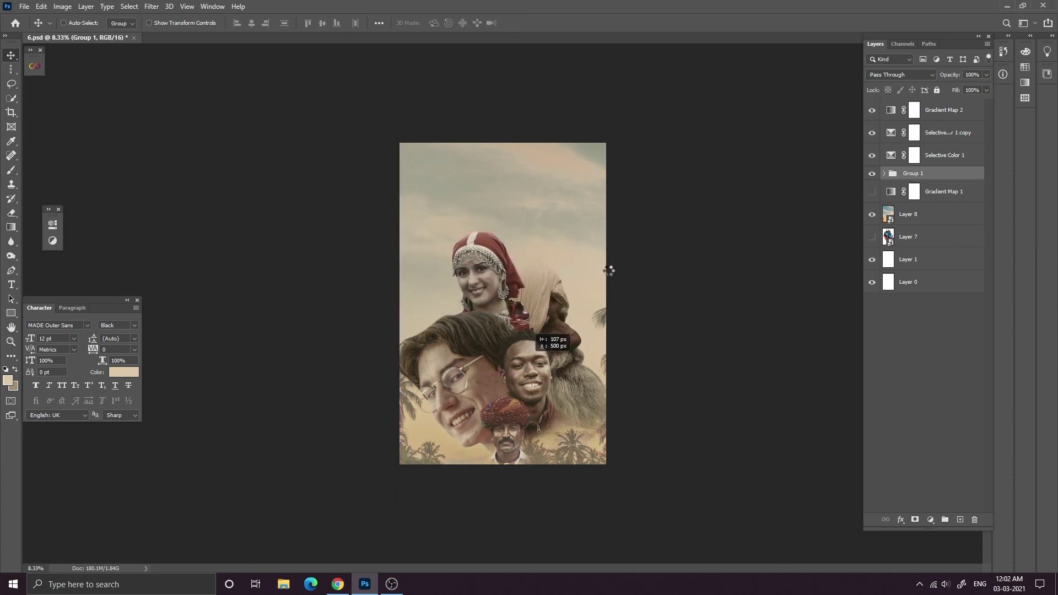
pyautogui.hotkey('ctrl', '+')
pyautogui.hotkey('ctrl', '+')
pyautogui.hotkey('ctrl', '+')
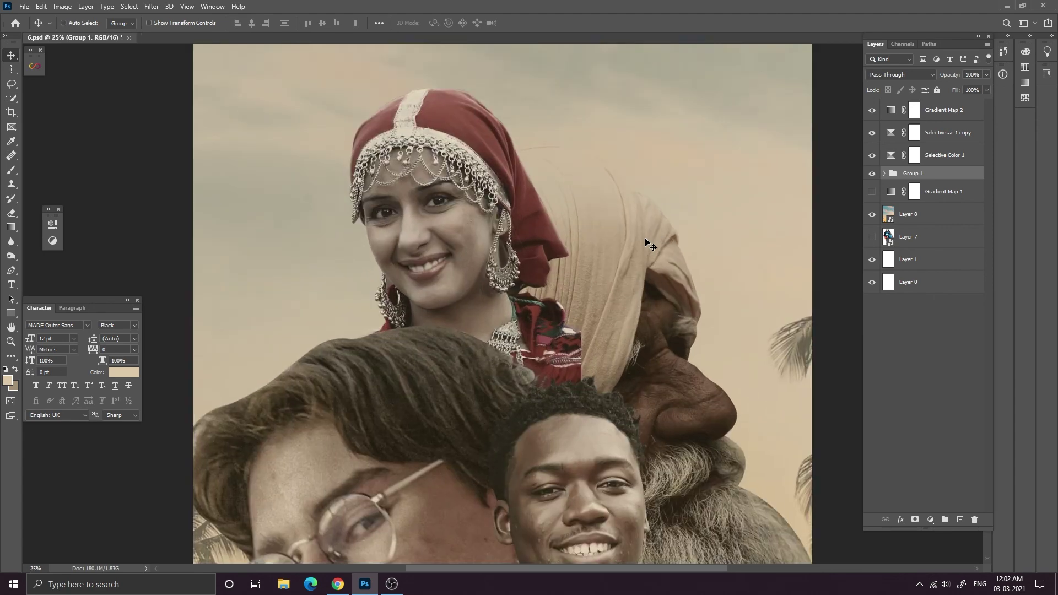
pyautogui.hotkey('ctrl', '-')
pyautogui.hotkey('ctrl', '-')
pyautogui.hotkey('ctrl', '-')
pyautogui.hotkey('ctrl', '-')
pyautogui.hotkey('ctrl', '+')
# Review the lowered portraits against the Layer 8 sky at several magnifications.
pyautogui.click(937, 212)
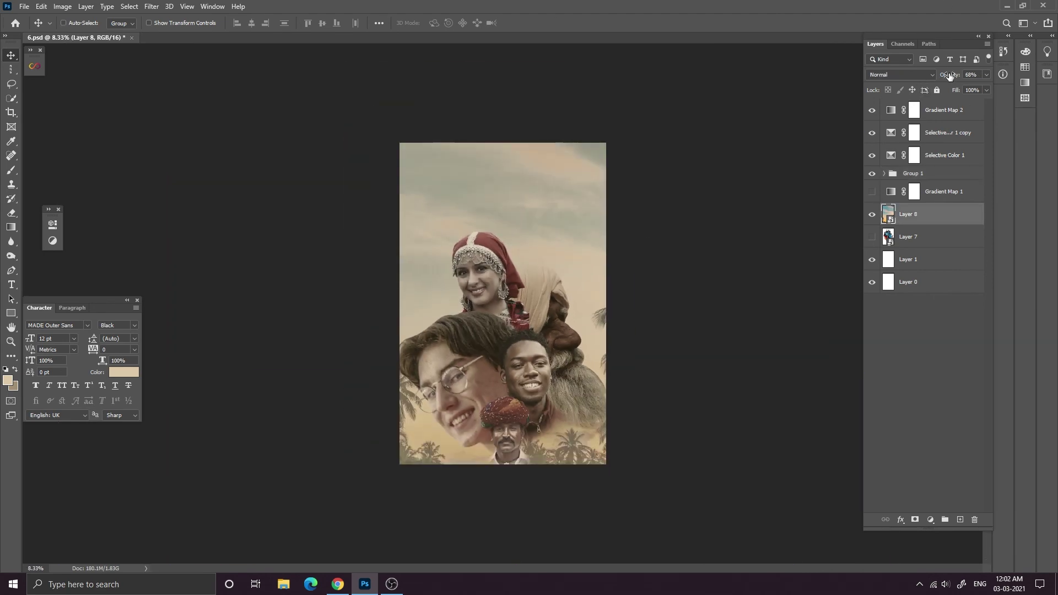
pyautogui.moveTo(951, 77); pyautogui.dragTo(949, 77)
pyautogui.hotkey('ctrl', '+')
pyautogui.hotkey('ctrl', '-')
pyautogui.hotkey('ctrl', '-')
pyautogui.hotkey('ctrl', '-')
pyautogui.hotkey('ctrl', '-')
pyautogui.hotkey('ctrl', '+')
pyautogui.hotkey('ctrl', '+')
pyautogui.hotkey('ctrl', '+')
pyautogui.hotkey('ctrl', '+')
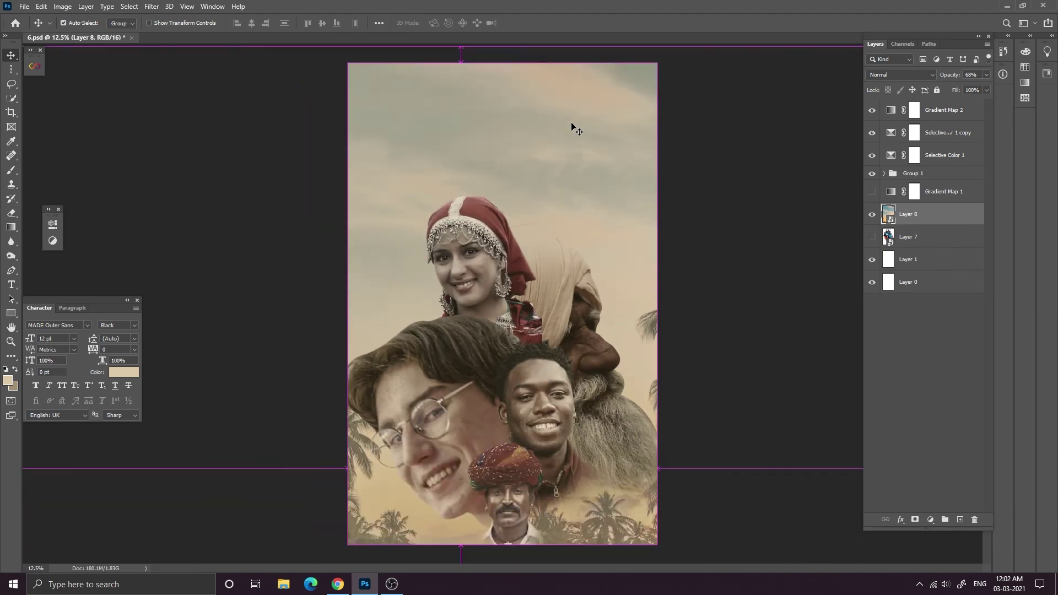
pyautogui.hotkey('ctrl', '+')
pyautogui.hotkey('ctrl', '-')
pyautogui.hotkey('ctrl', '-')
pyautogui.hotkey('ctrl', '+')
pyautogui.hotkey('ctrl', '+')
pyautogui.hotkey('ctrl', '-')
pyautogui.hotkey('ctrl', '-')
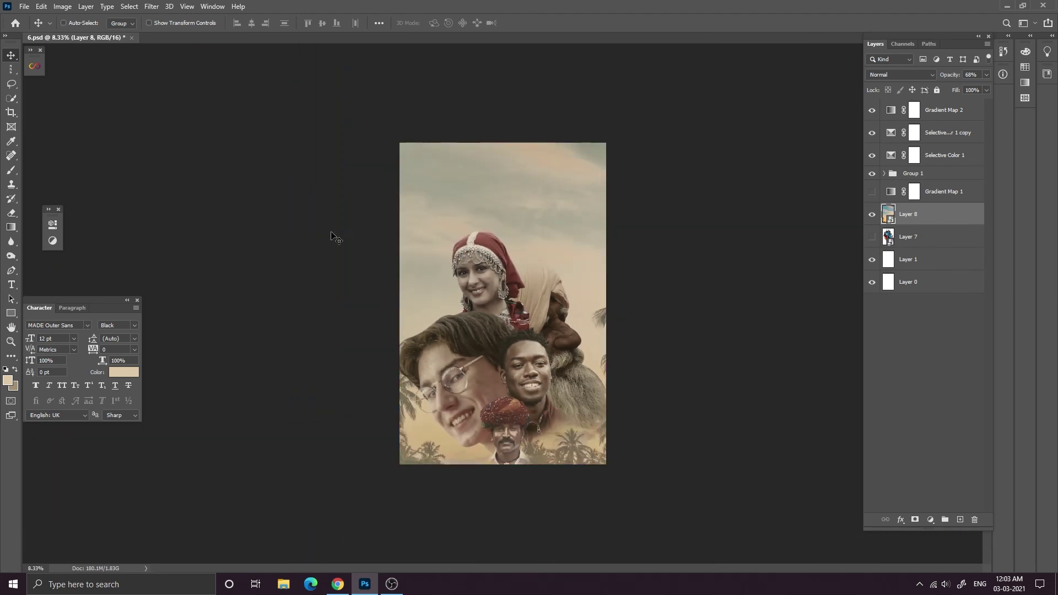
# Try Gradient Map 1 at reduced opacity above all other layers, and delete it.
pyautogui.click(942, 191)
pyautogui.click(871, 191)
pyautogui.moveTo(942, 191); pyautogui.dragTo(914, 82)
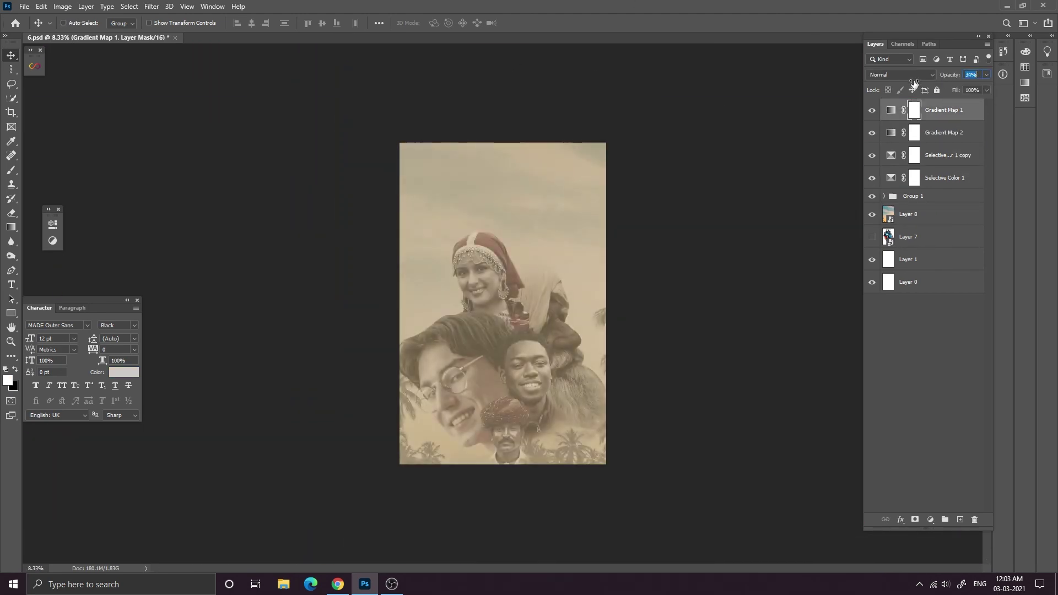
pyautogui.press('Delete')
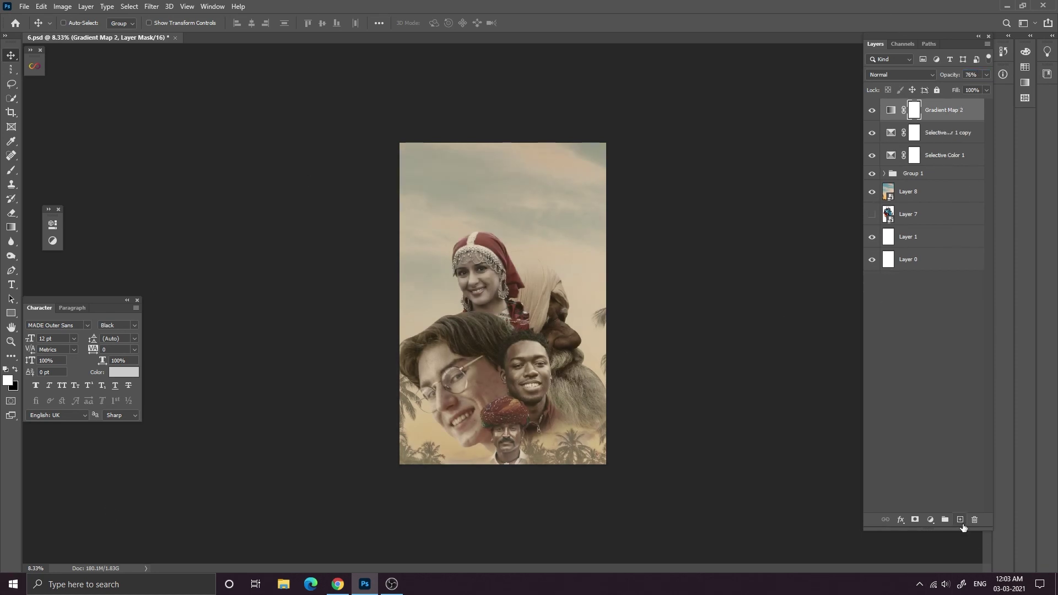
# Add a new layer between Group 1 and Layer 8 and draw a beige-to-transparent gradient upward from below the poster.
pyautogui.click(961, 521)
pyautogui.moveTo(948, 109); pyautogui.dragTo(936, 184)
pyautogui.click(11, 227)
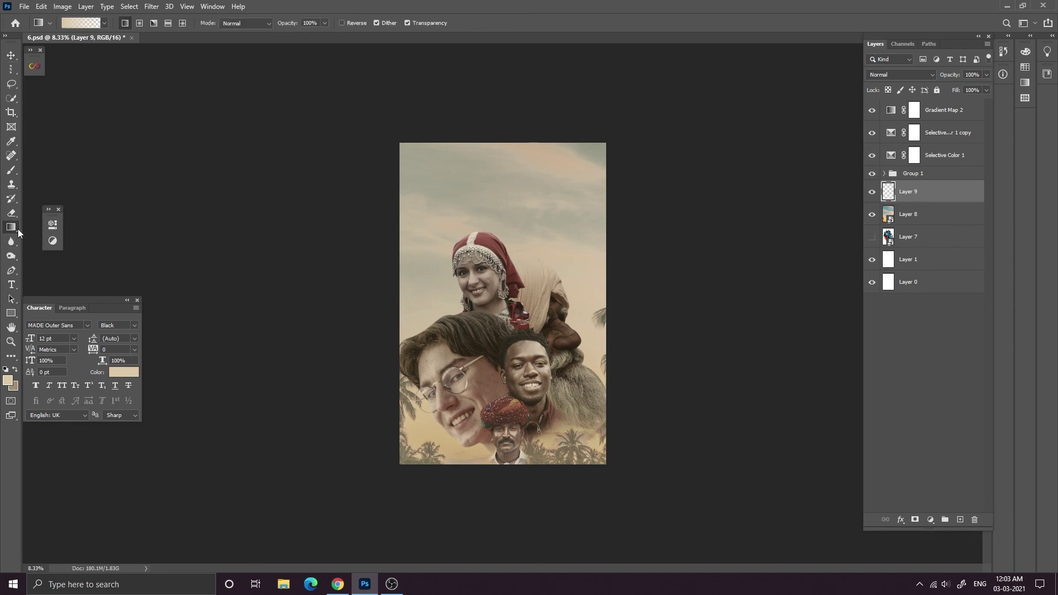
pyautogui.moveTo(494, 556); pyautogui.dragTo(496, 340)
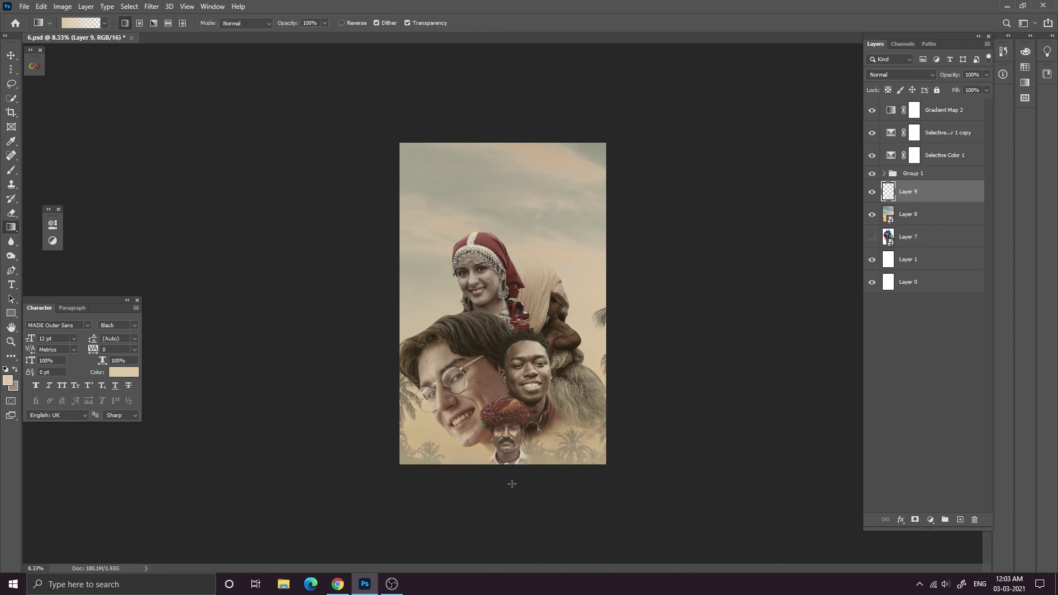
pyautogui.click(11, 55)
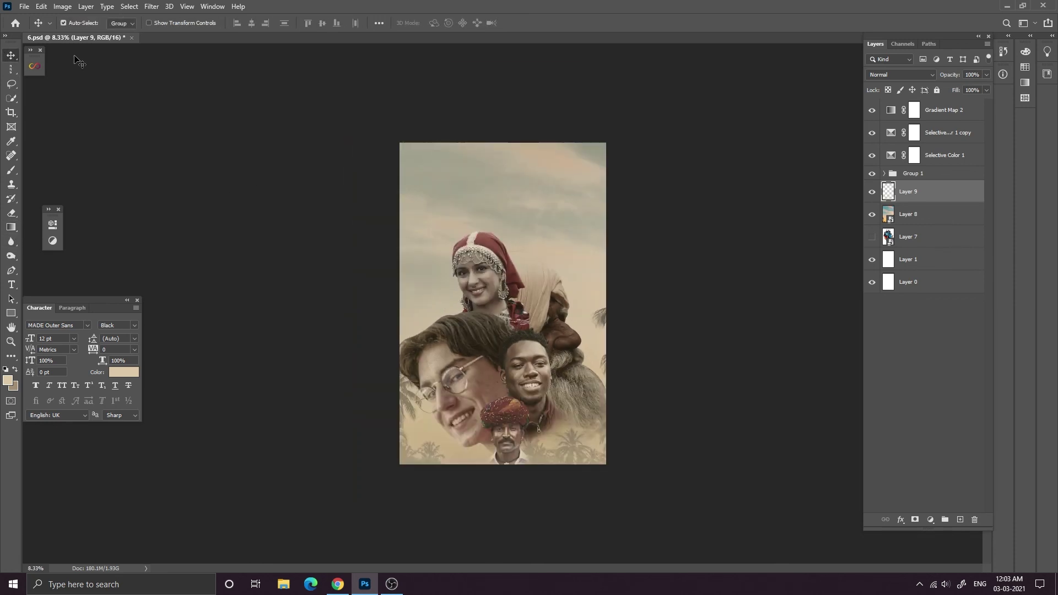
# Examine the beige fade over the palms at the poster's lower edge.
pyautogui.hotkey('ctrl', '-')
pyautogui.hotkey('ctrl', '+')
pyautogui.hotkey('ctrl', '+')
pyautogui.hotkey('ctrl', '+')
pyautogui.hotkey('ctrl', '+')
pyautogui.hotkey('ctrl', '-')
pyautogui.hotkey('ctrl', '-')
pyautogui.hotkey('ctrl', '+')
pyautogui.hotkey('ctrl', '-')
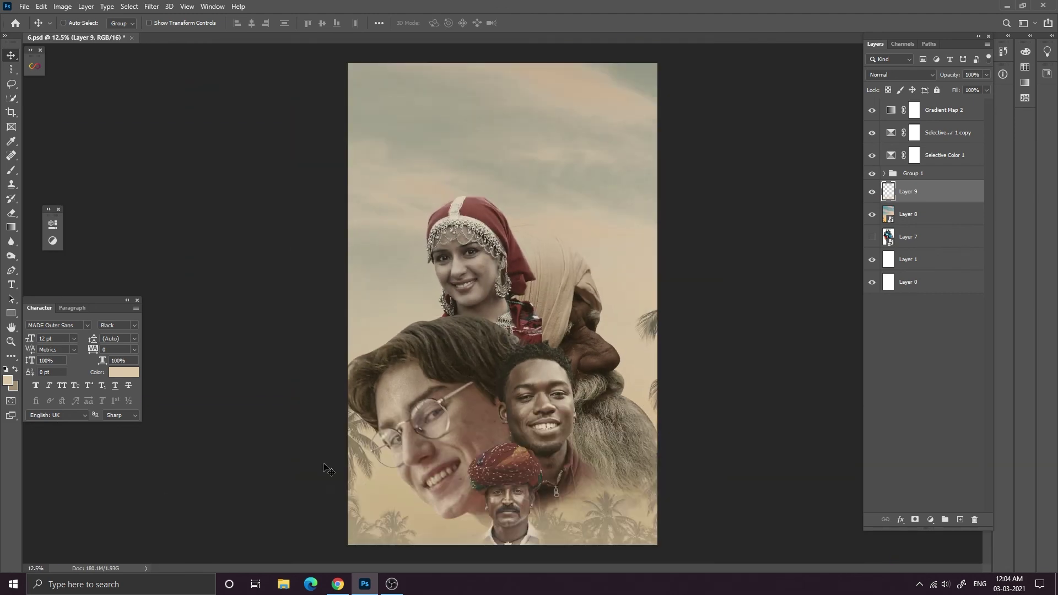
pyautogui.hotkey('ctrl', '-')
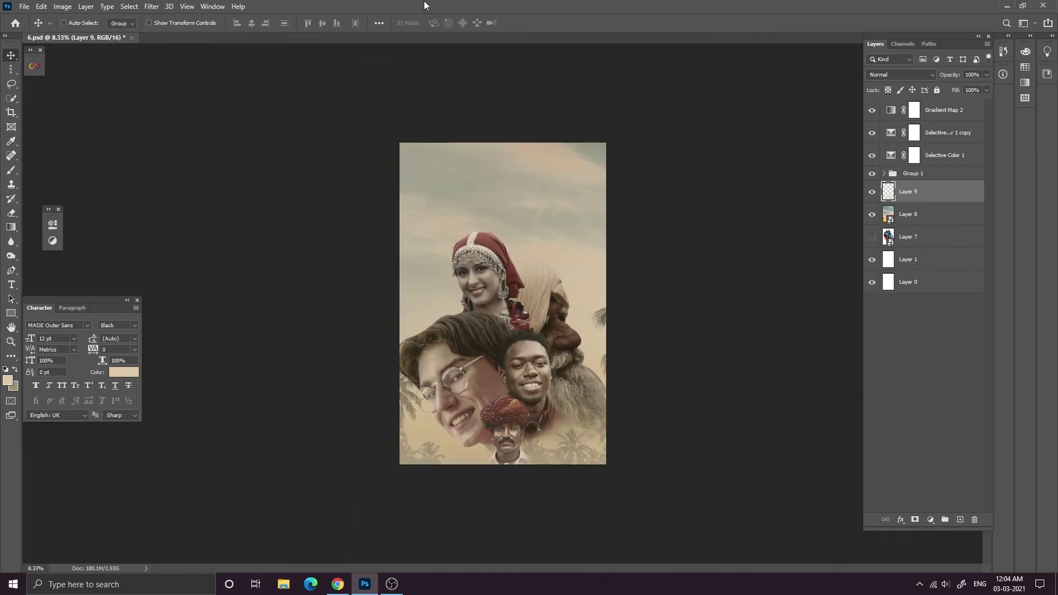